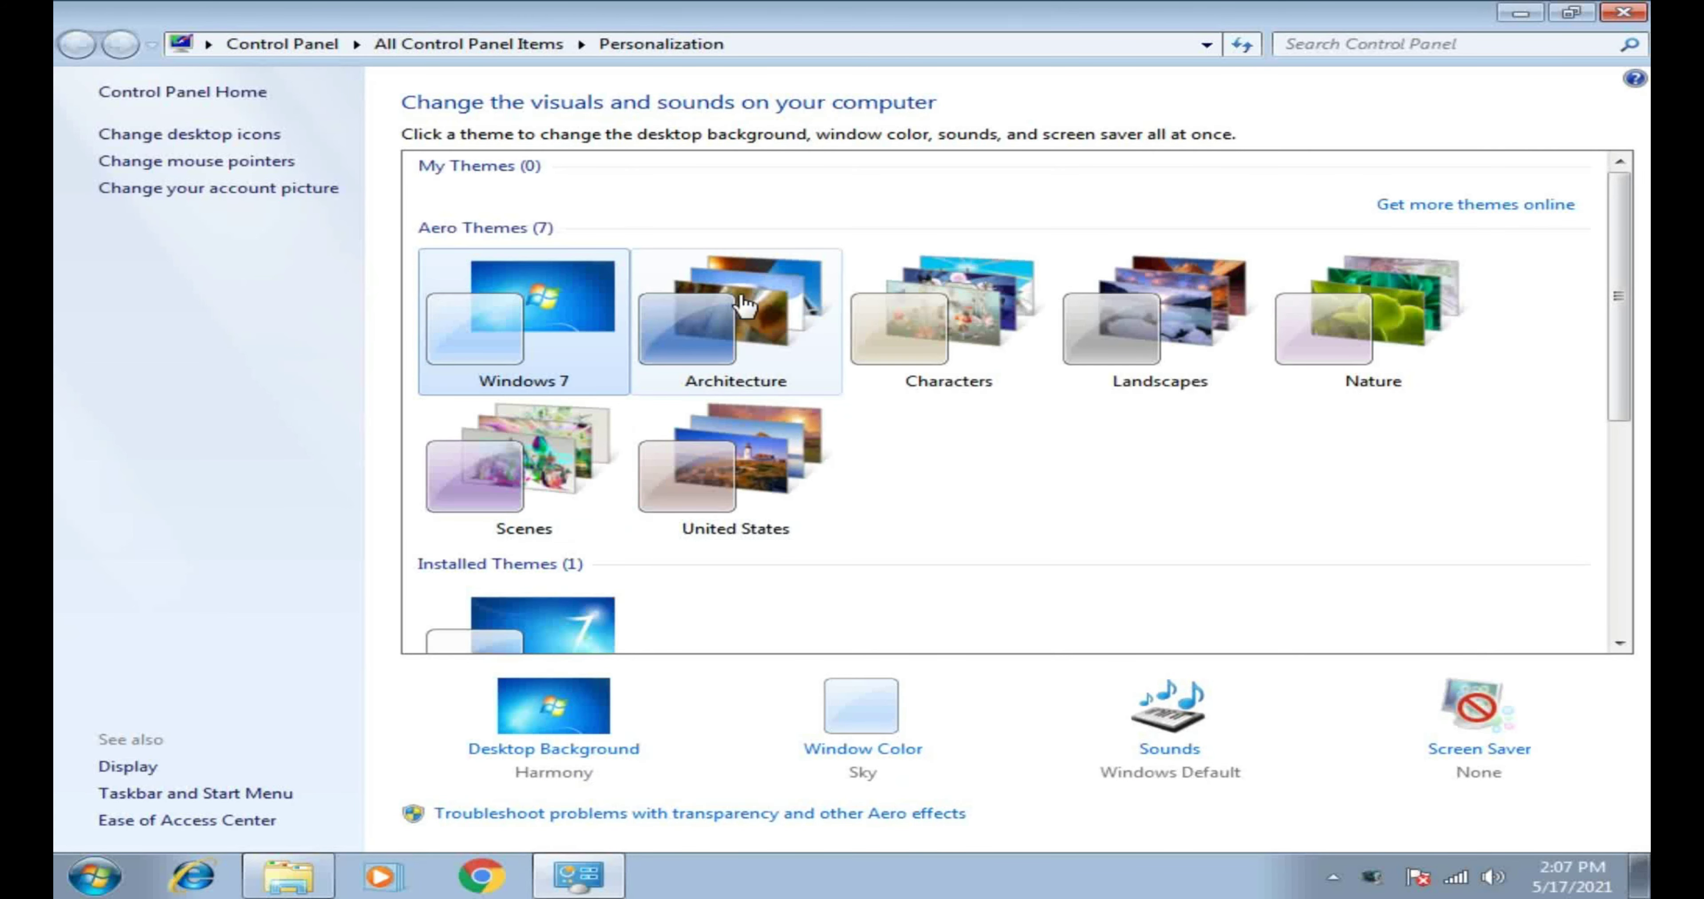
Step: Try the Architecture, Characters and Landscapes Aero themes, and preview the Landscapes background on the desktop
{"action": "left_click", "coordinate": [744, 306]}
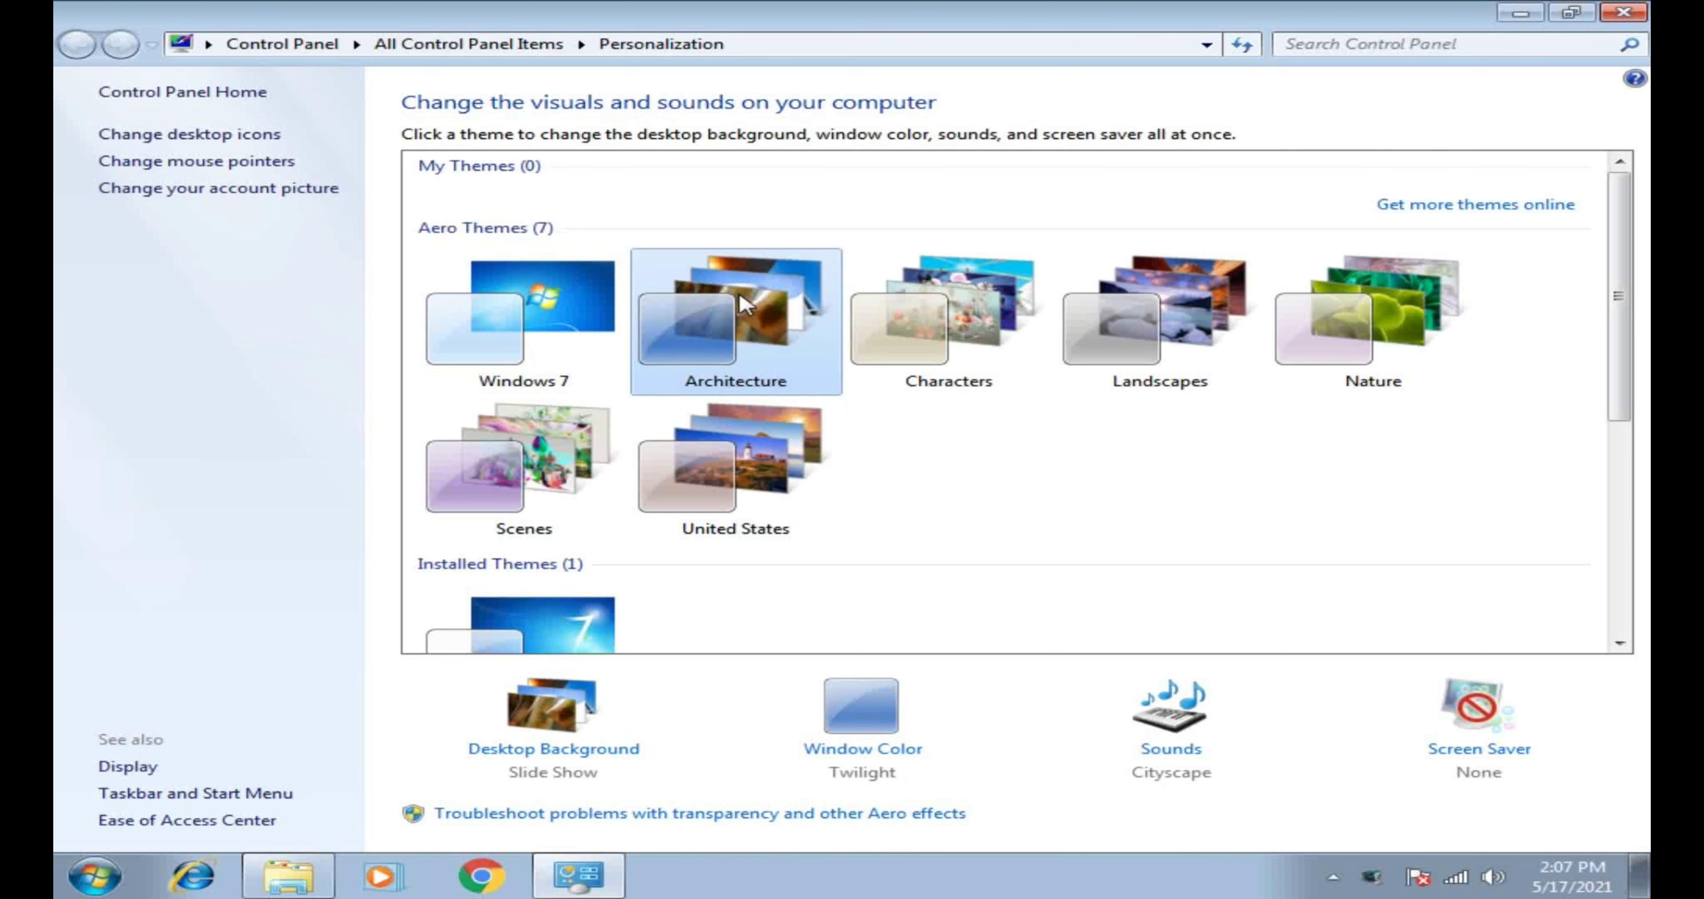
{"action": "left_click", "coordinate": [996, 305]}
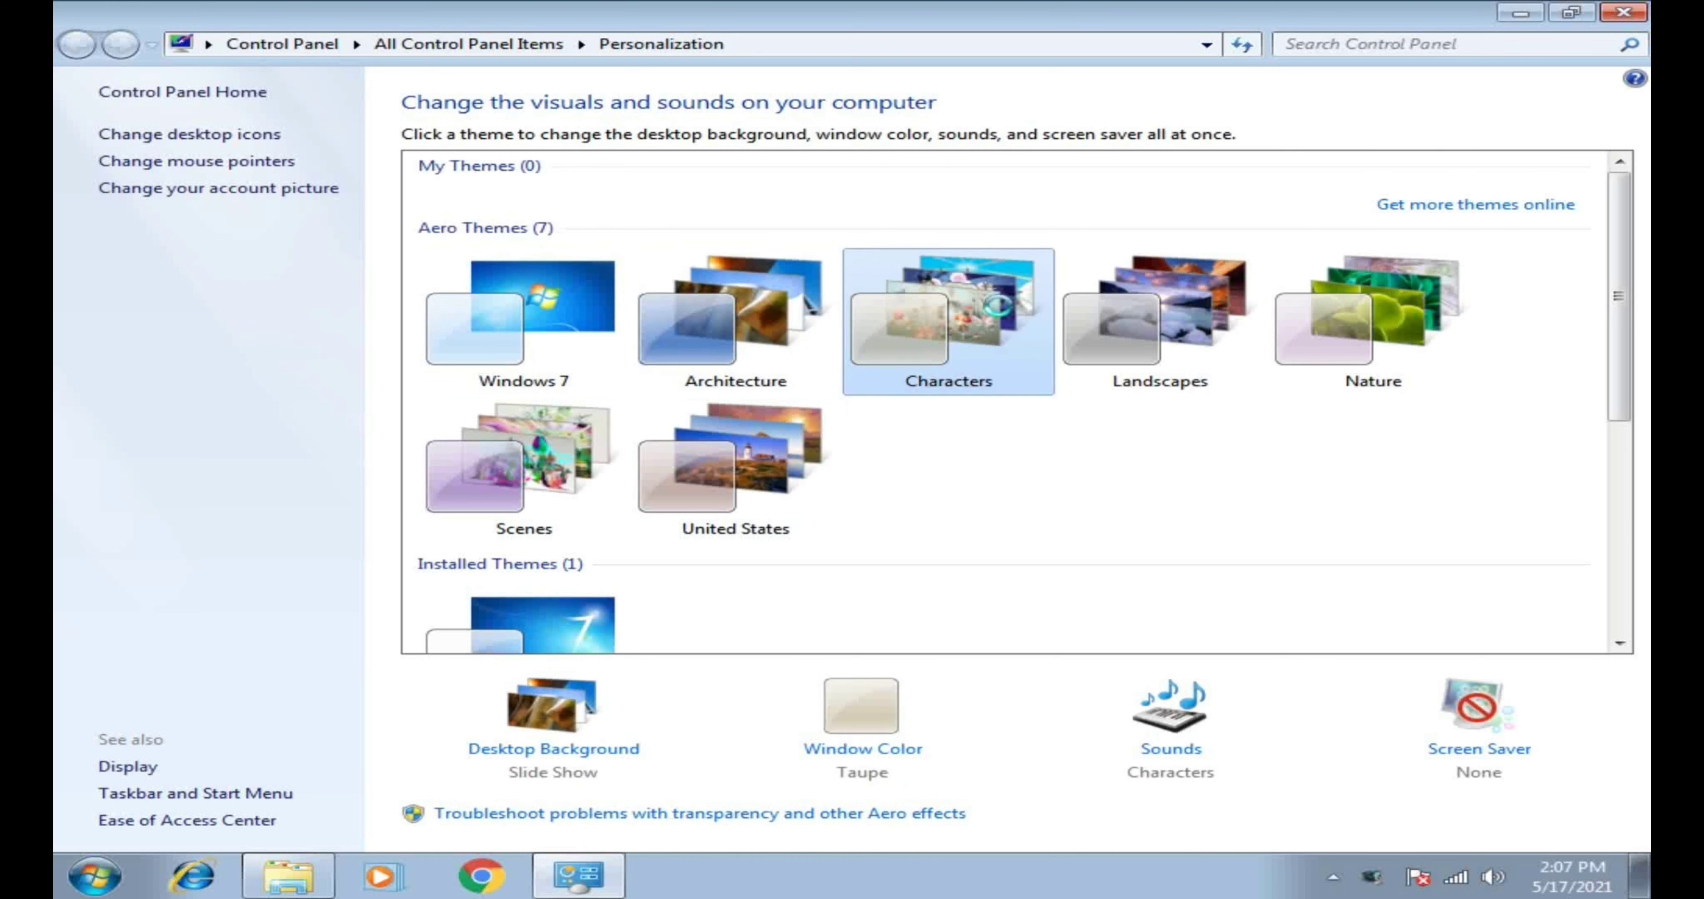
{"action": "left_click", "coordinate": [1209, 305]}
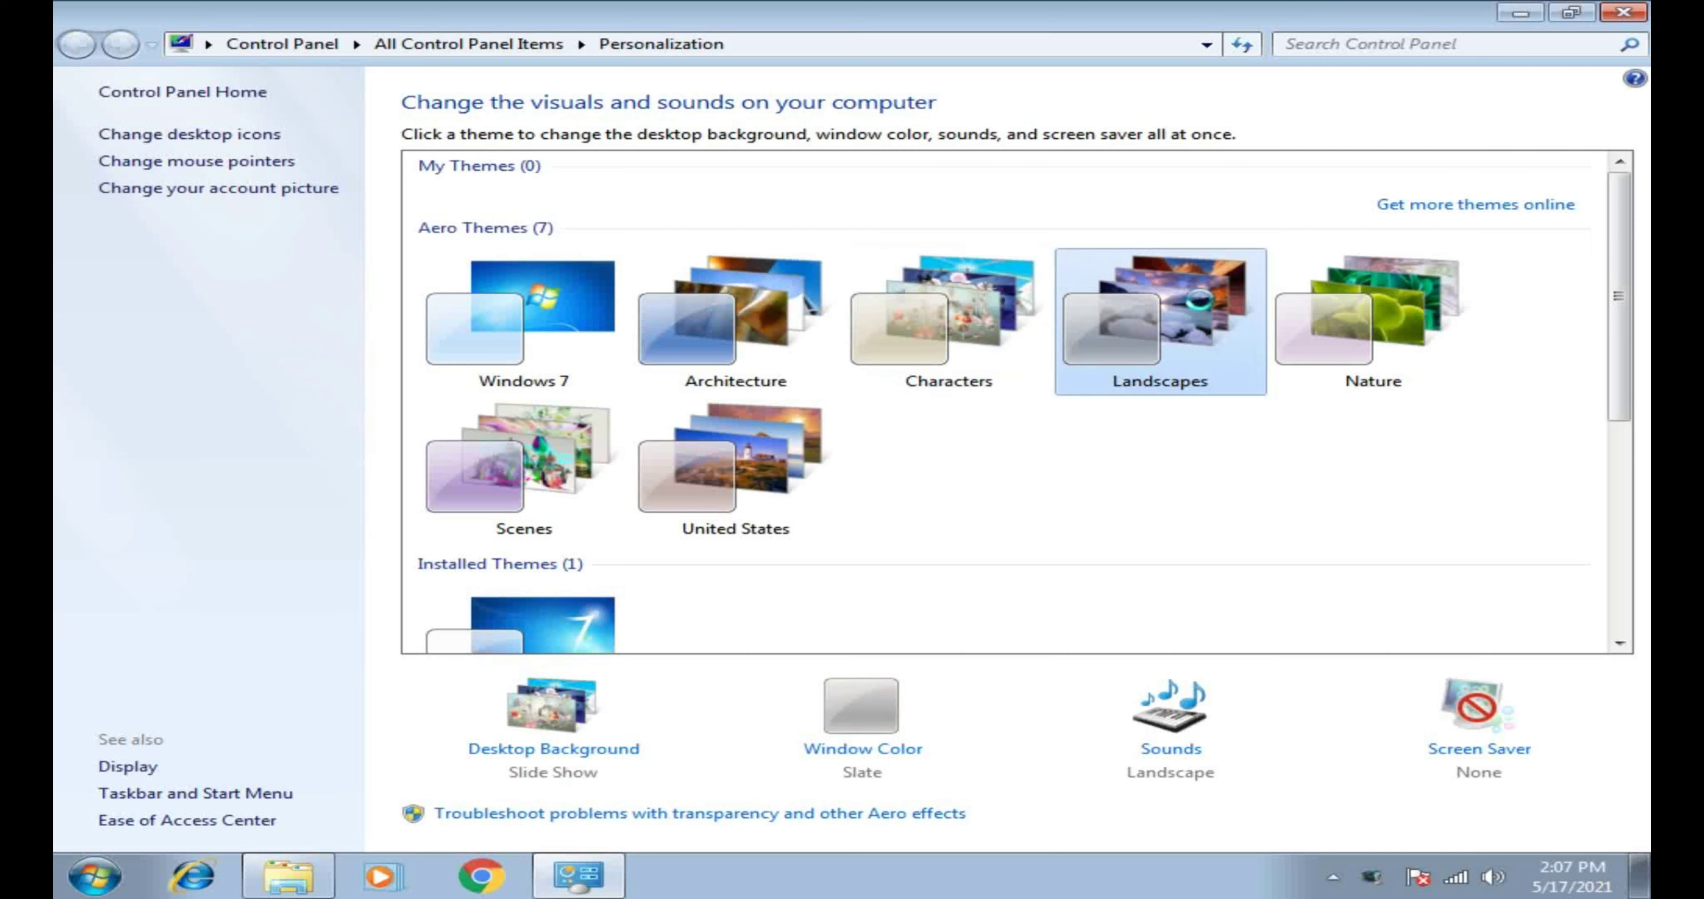
{"action": "left_click", "coordinate": [1520, 13]}
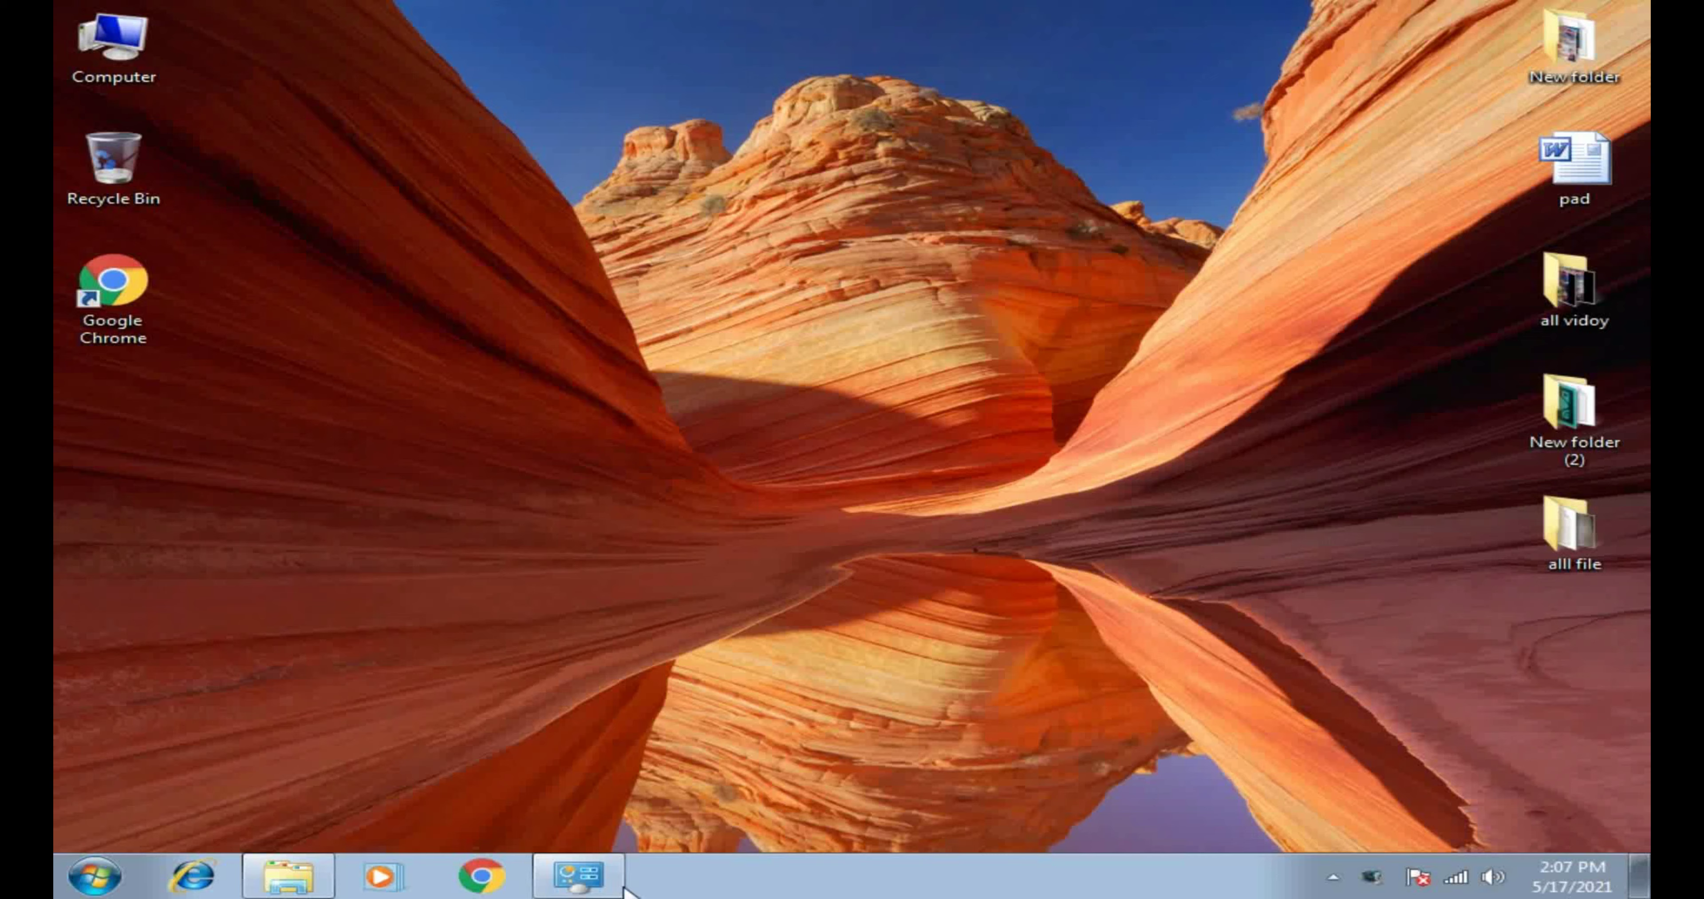
{"action": "left_click", "coordinate": [612, 877]}
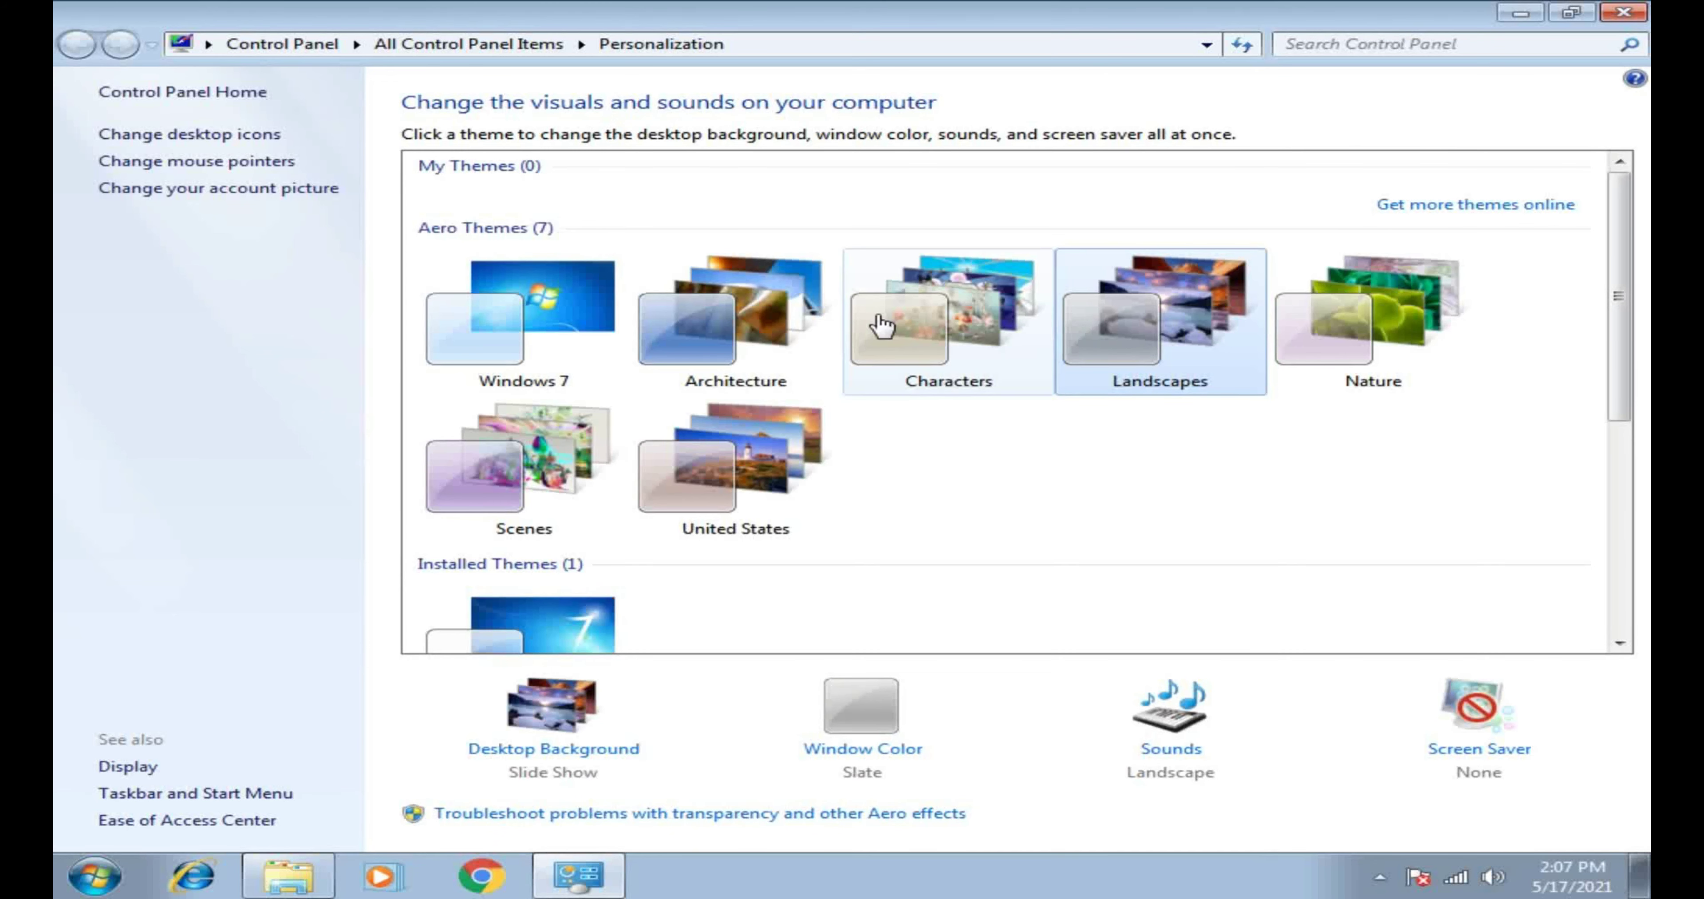
Step: Apply the Characters theme, preview its background on the desktop and return to the Personalization window
{"action": "left_click", "coordinate": [883, 325]}
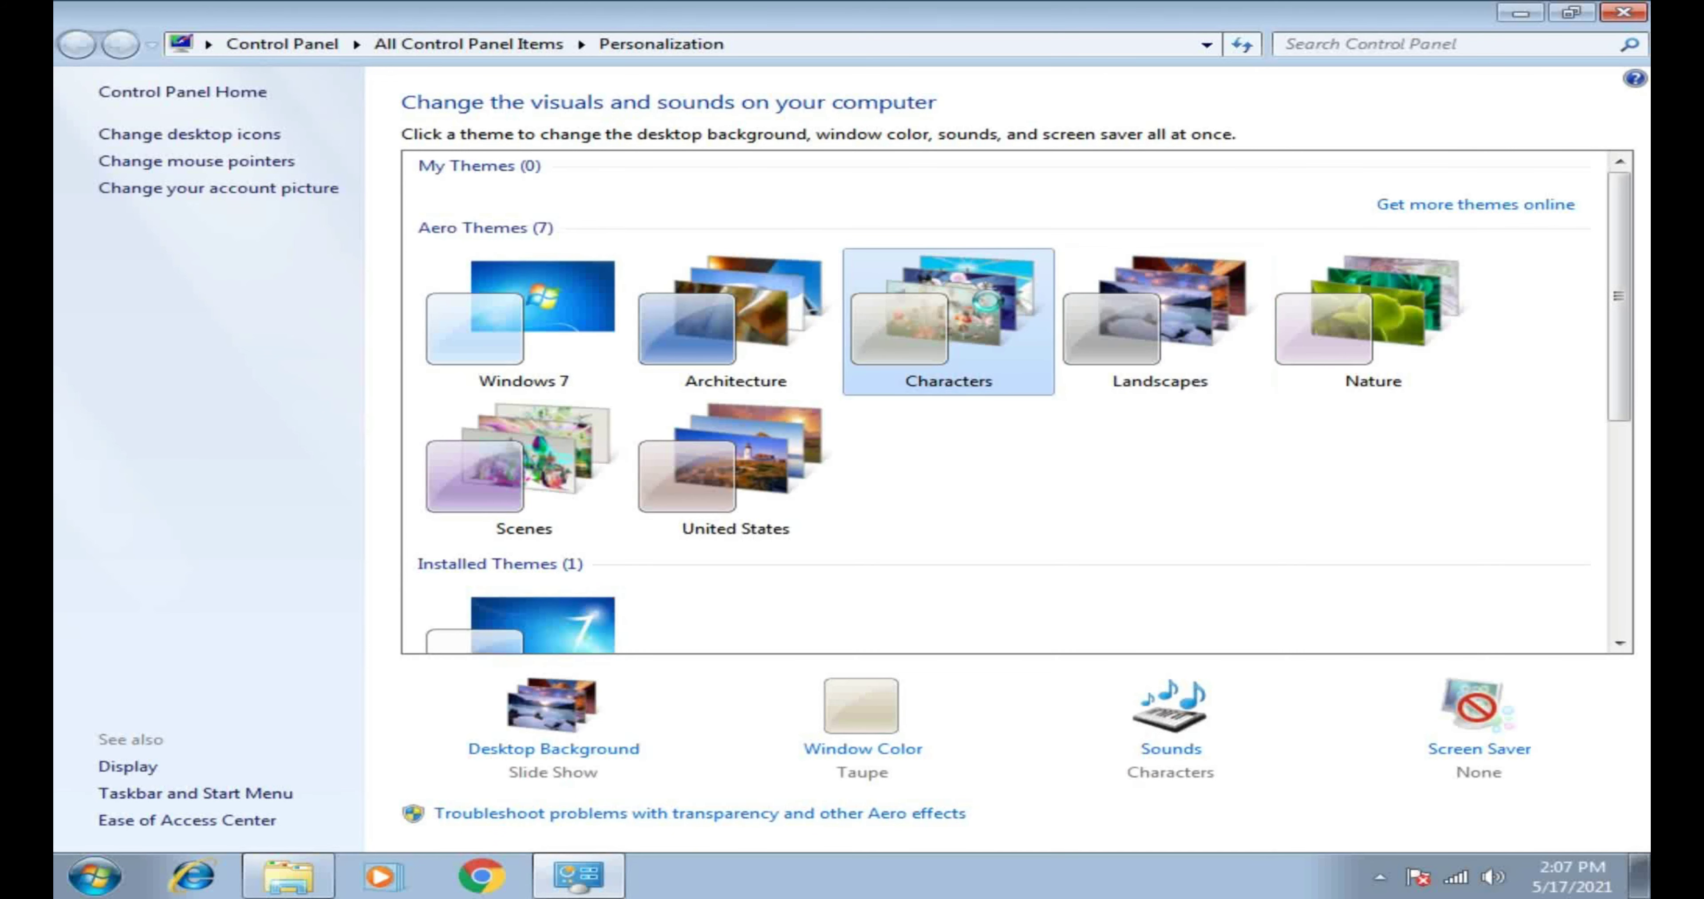
{"action": "left_click", "coordinate": [1522, 13]}
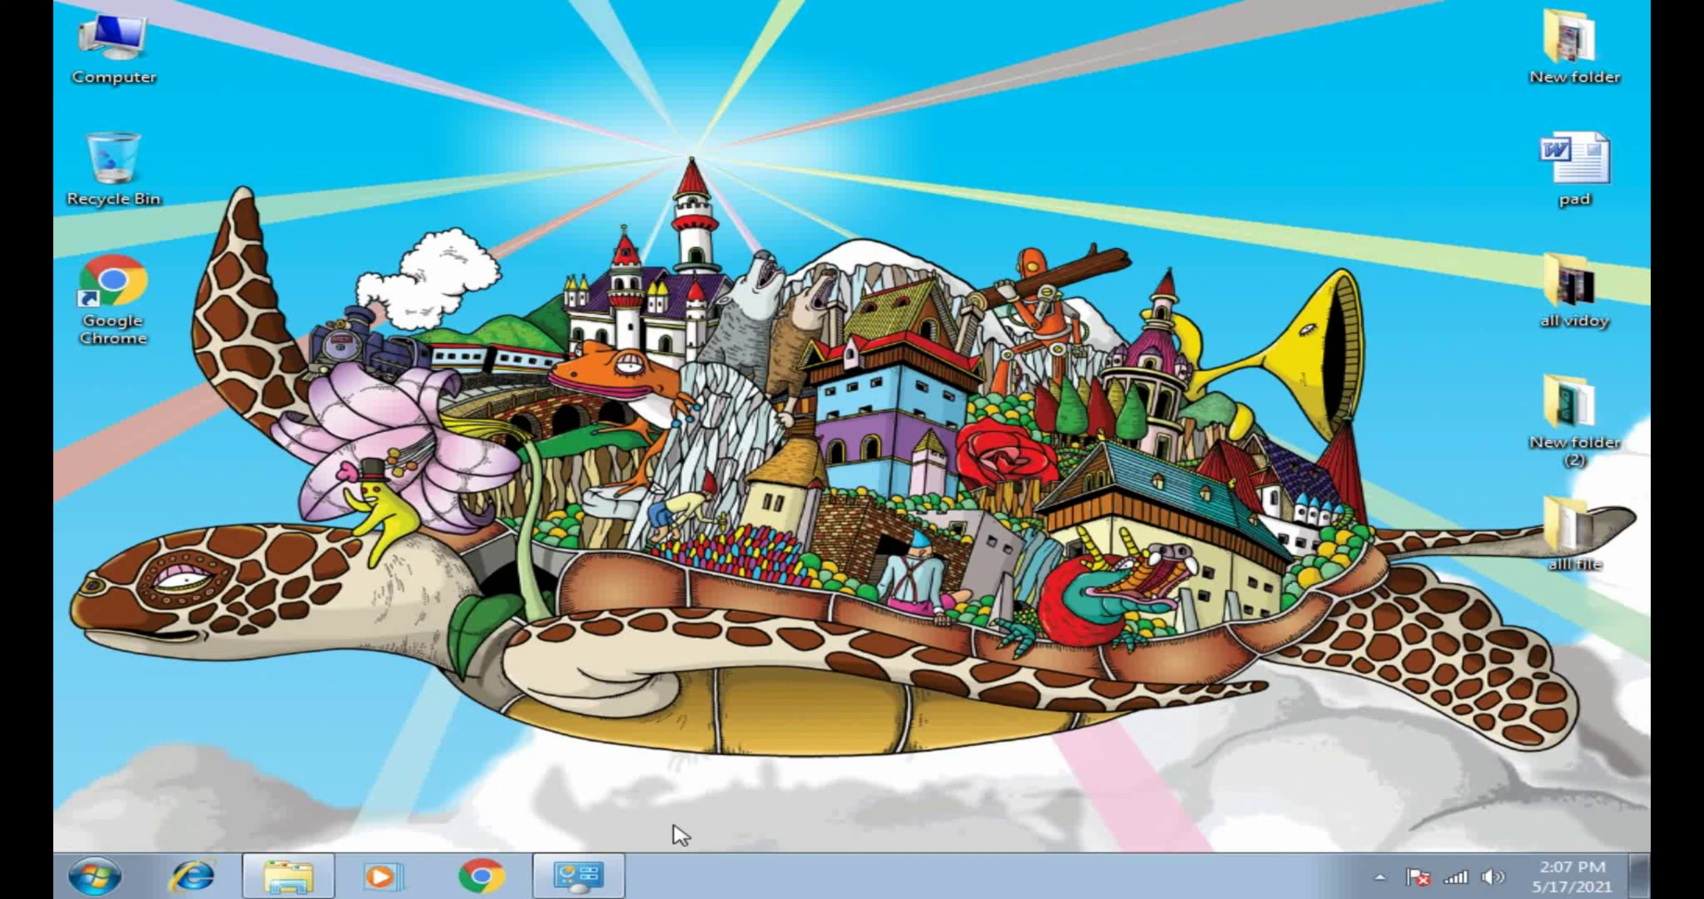
{"action": "left_click", "coordinate": [578, 876]}
Step: Try the Nature theme, apply the installed Default theme instead and show the desktop
{"action": "left_click", "coordinate": [1376, 305]}
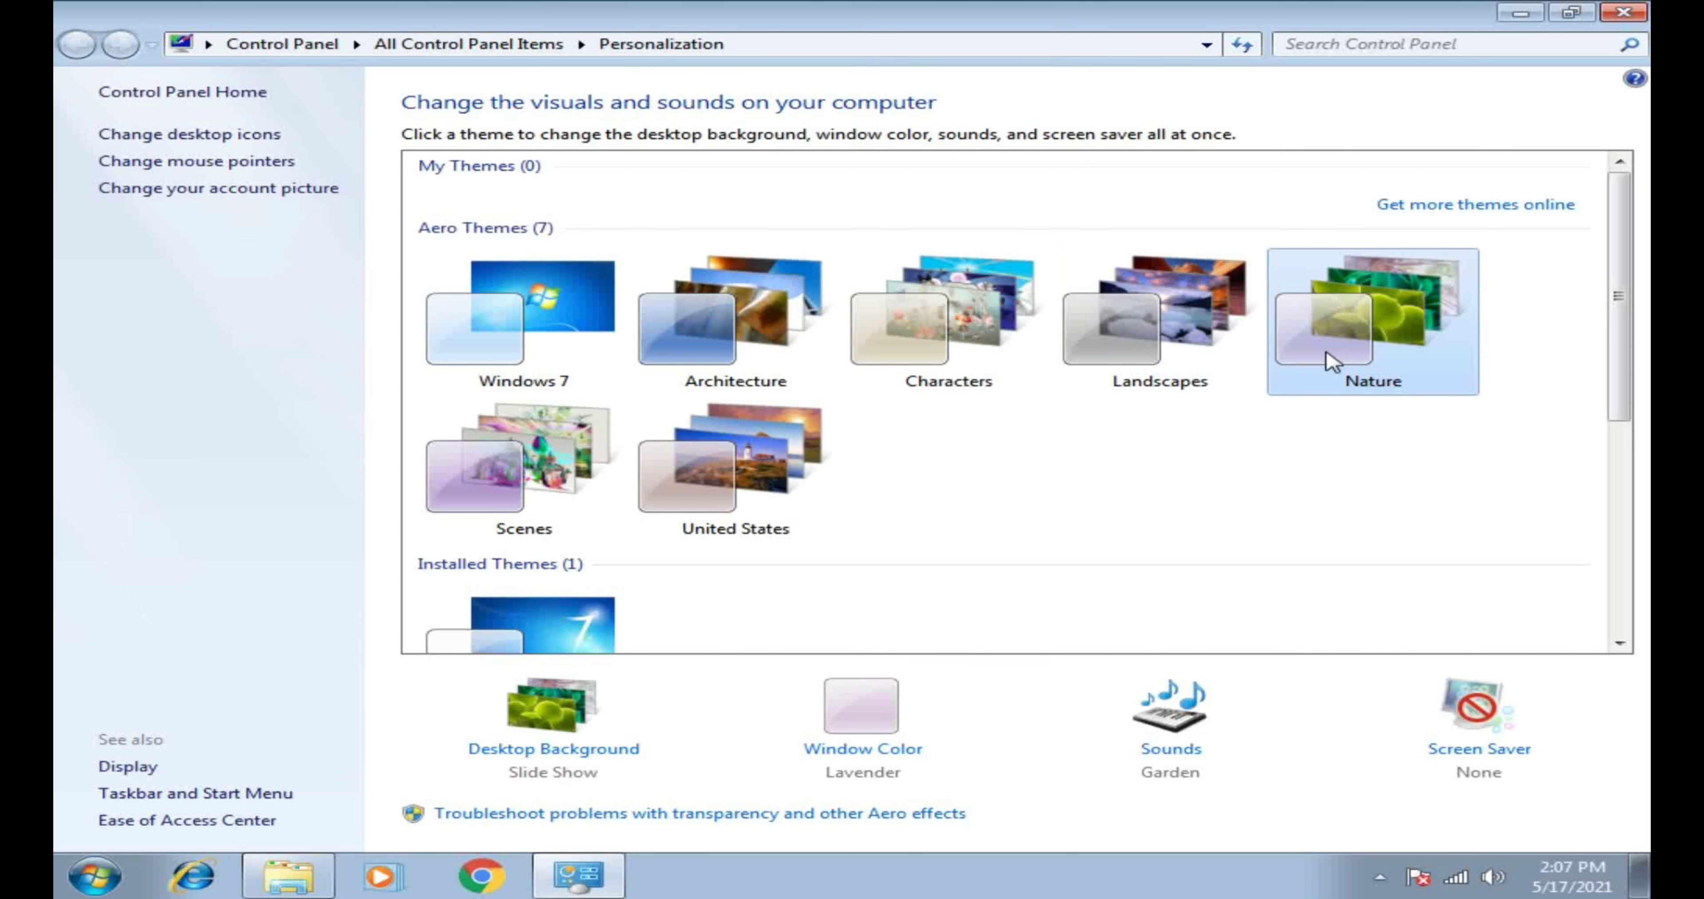
{"action": "left_click", "coordinate": [540, 628]}
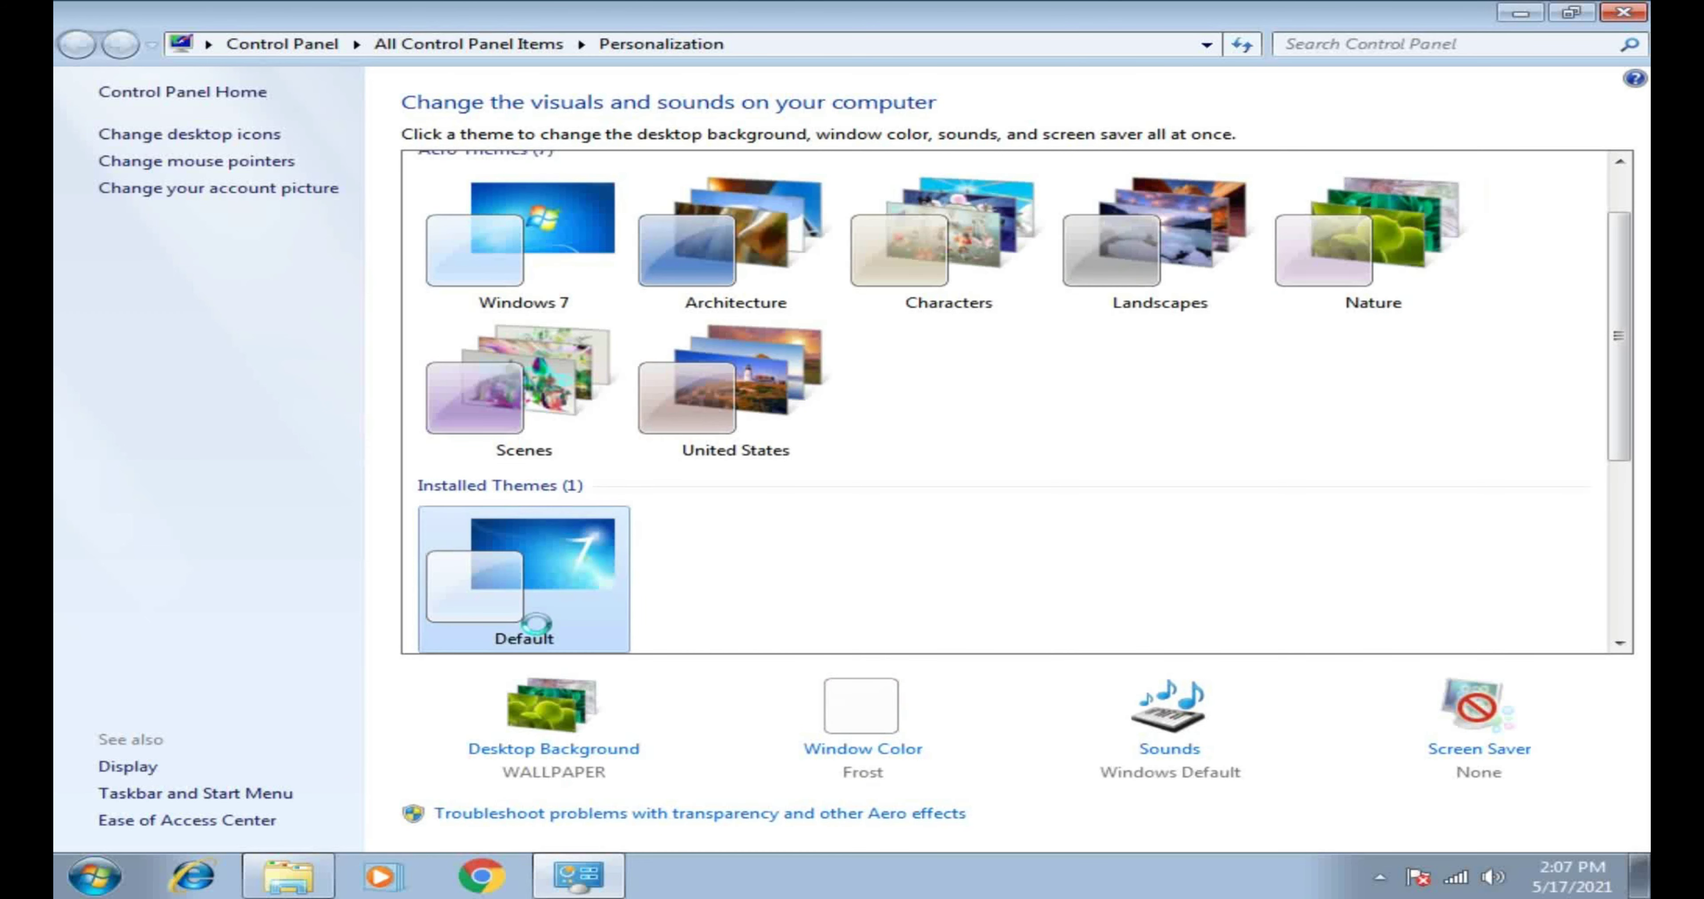
{"action": "left_click", "coordinate": [1521, 13]}
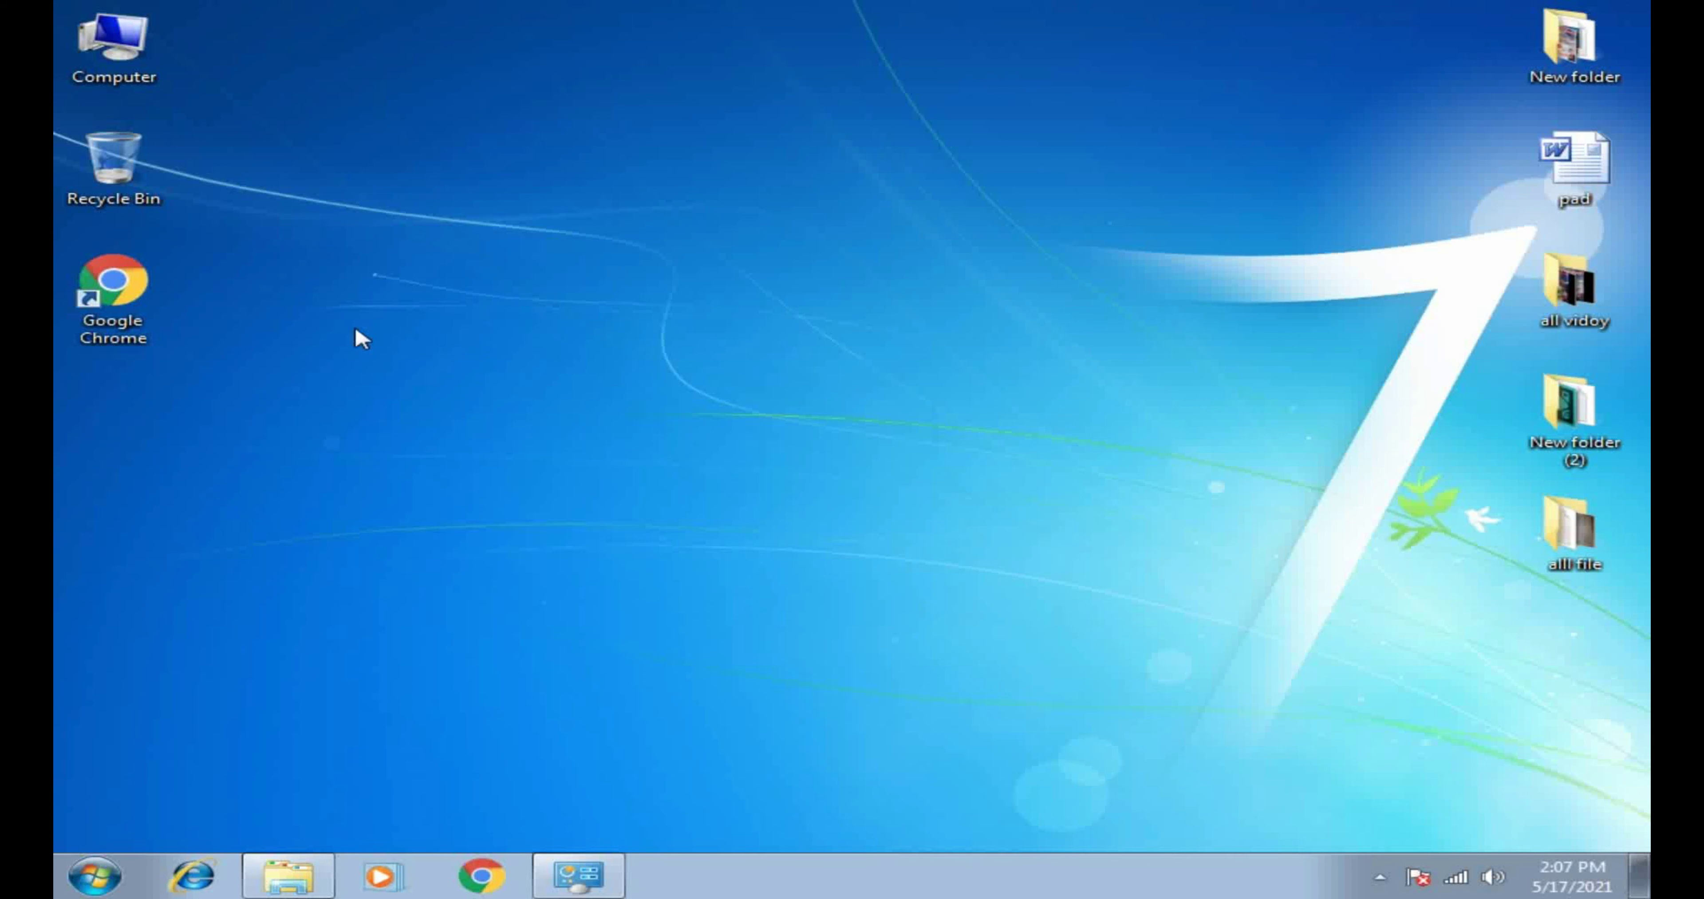
Step: Reopen Personalization from the desktop, view the desktop icon settings without changing them and close the window
{"action": "right_click", "coordinate": [506, 274]}
{"action": "left_click", "coordinate": [657, 548]}
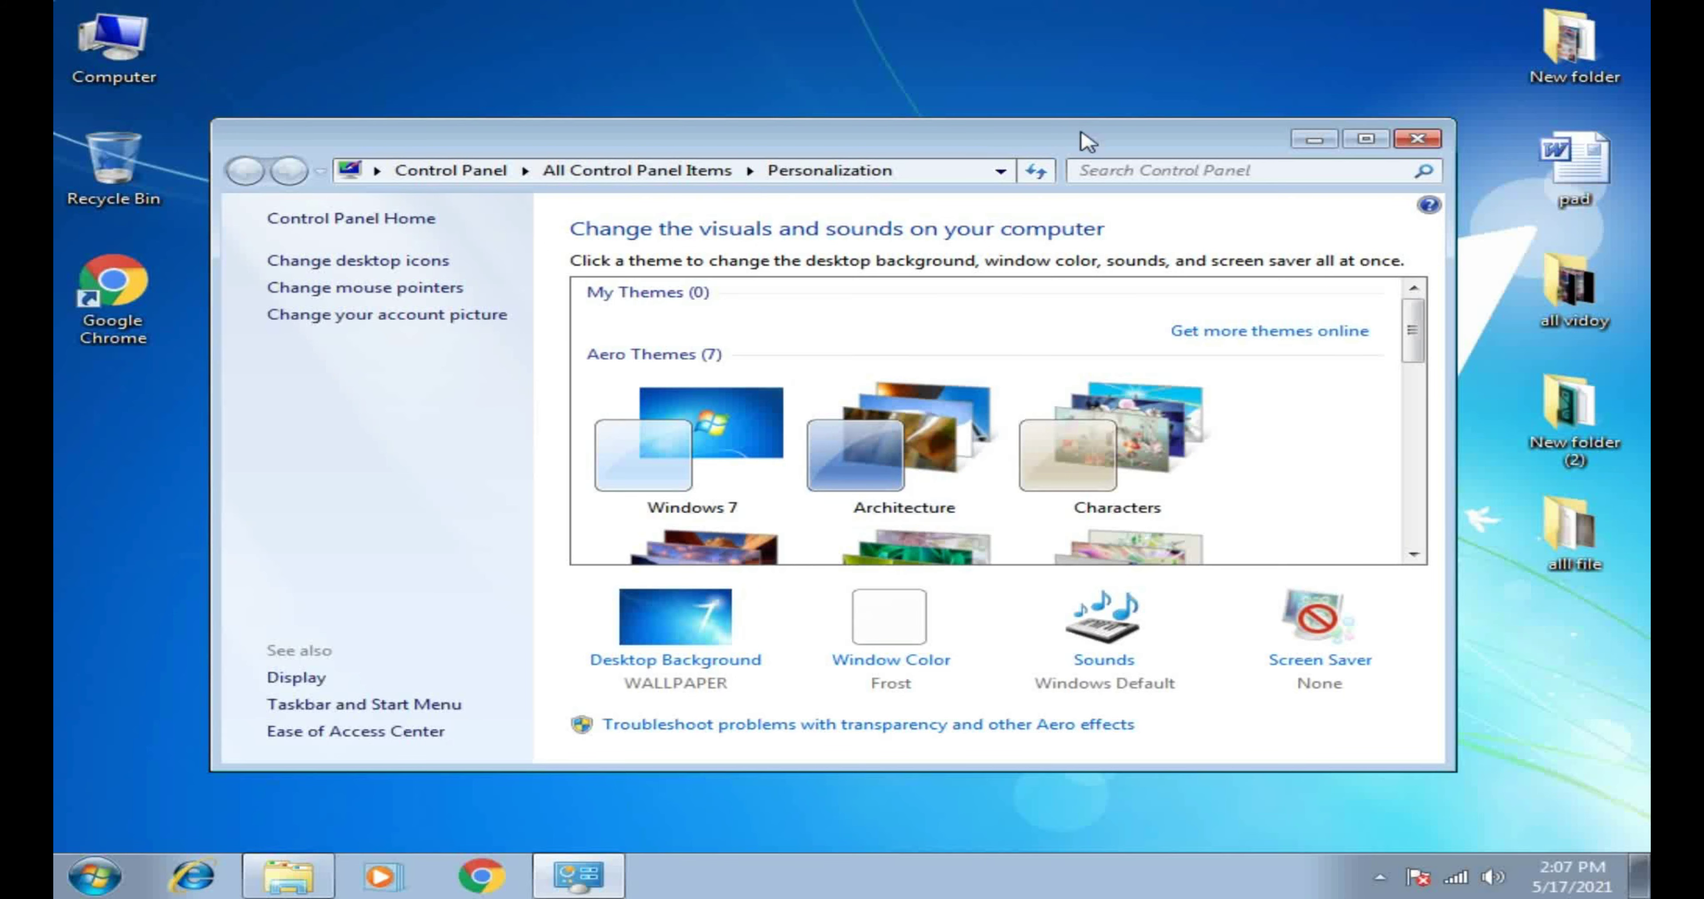
{"action": "left_click", "coordinate": [1366, 138]}
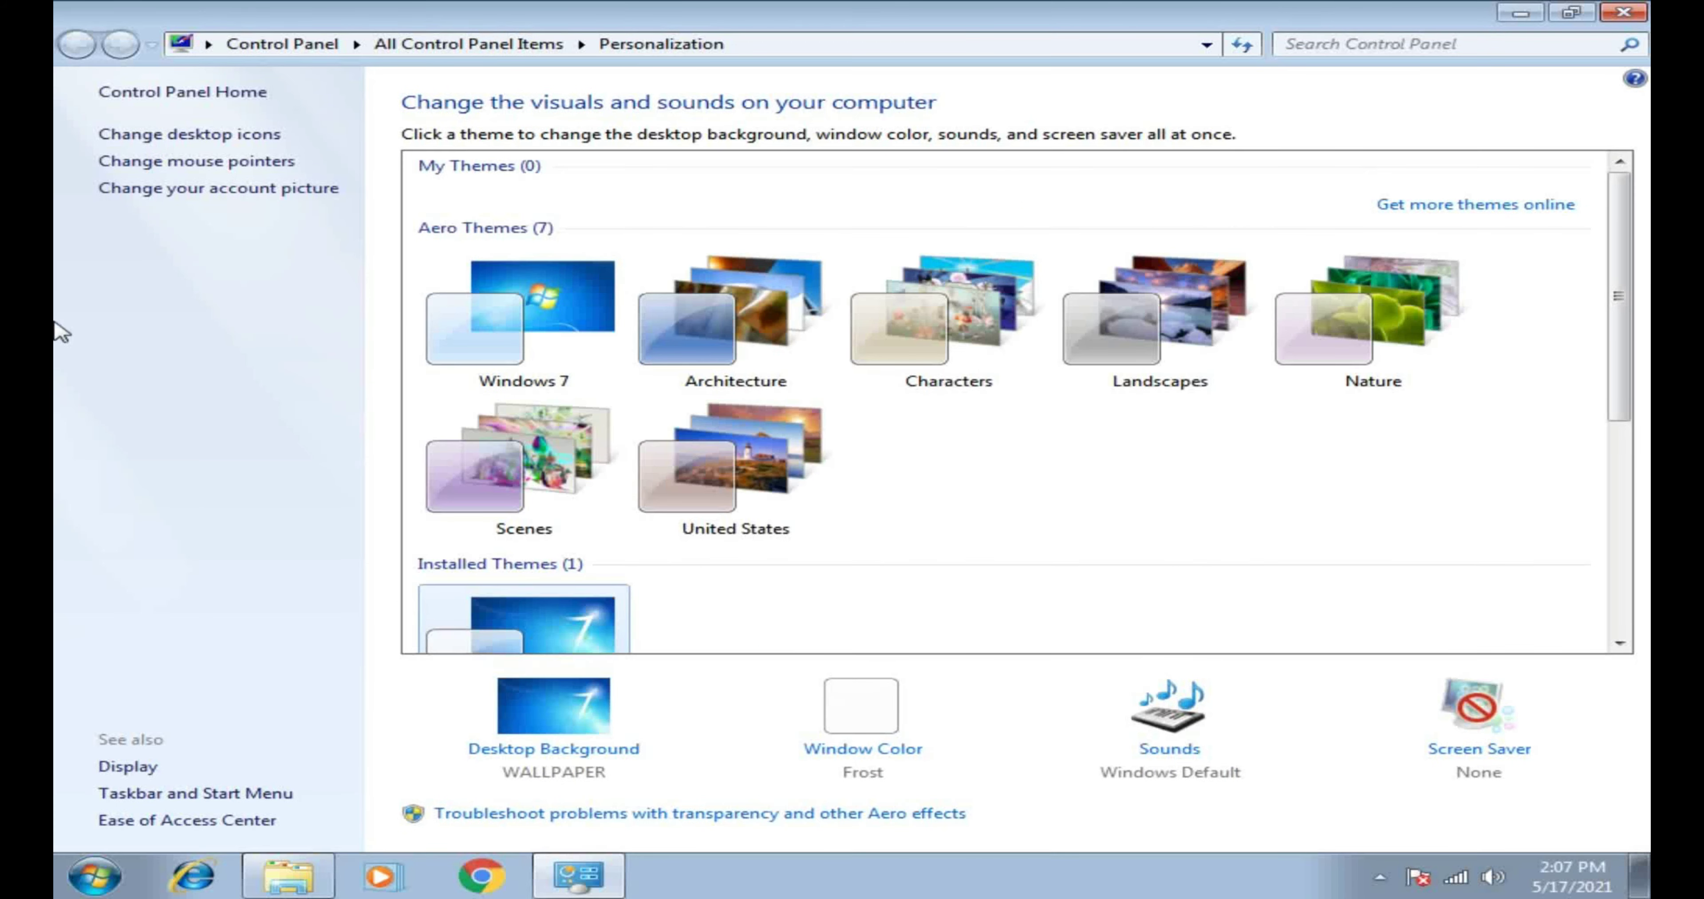
{"action": "left_click", "coordinate": [218, 134]}
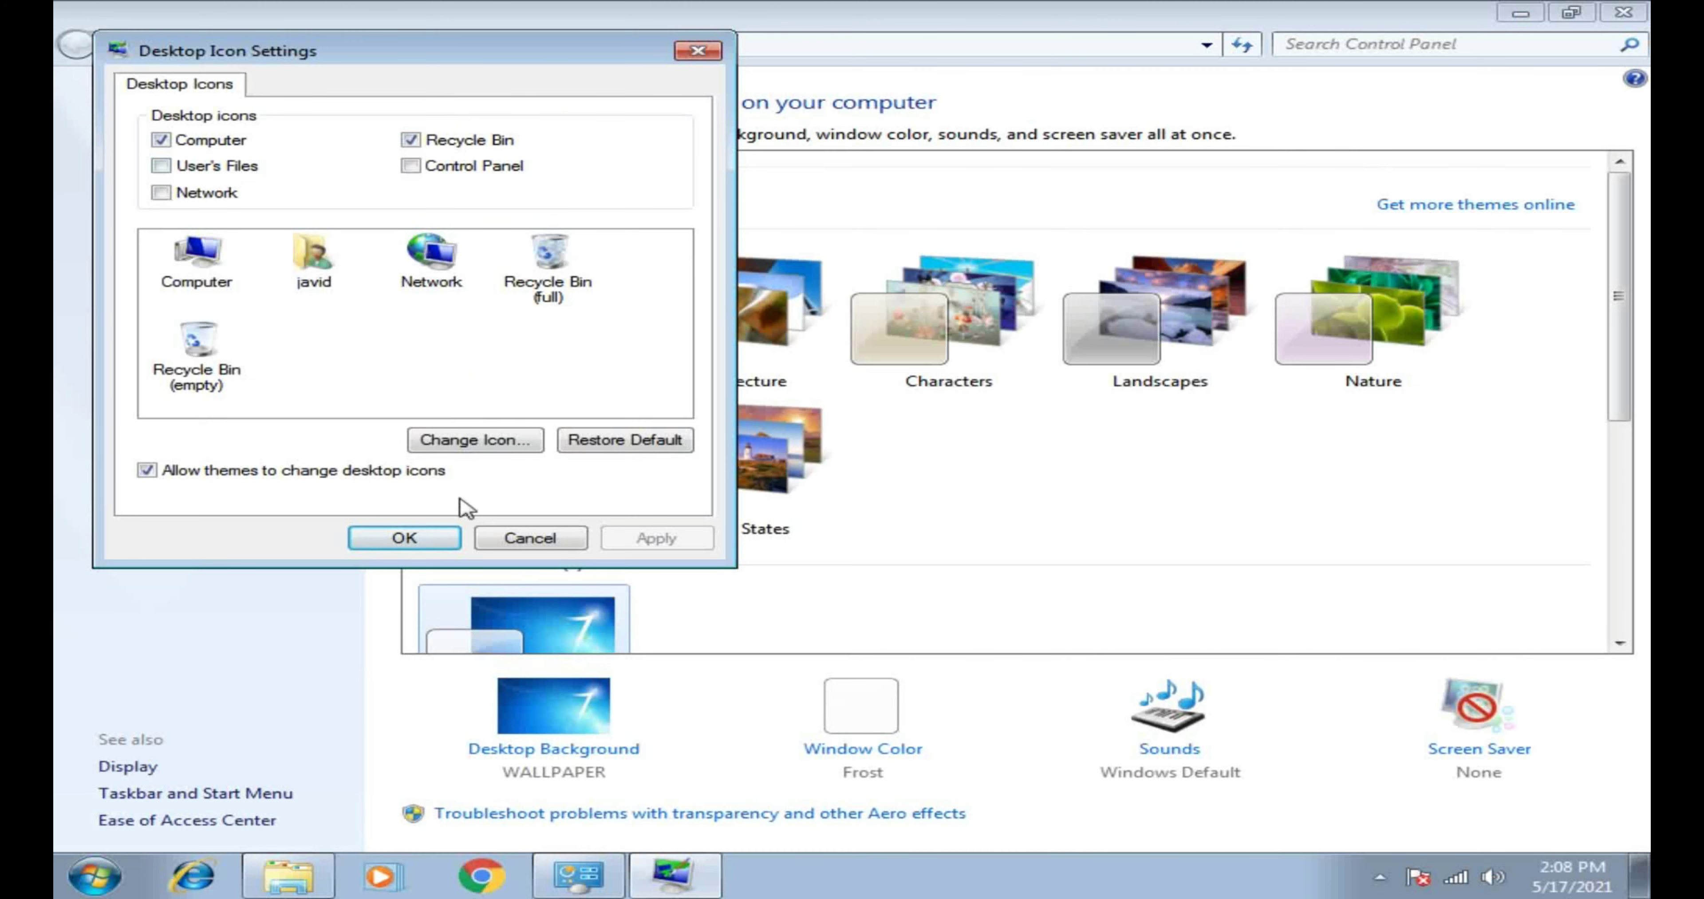
{"action": "left_click", "coordinate": [546, 538]}
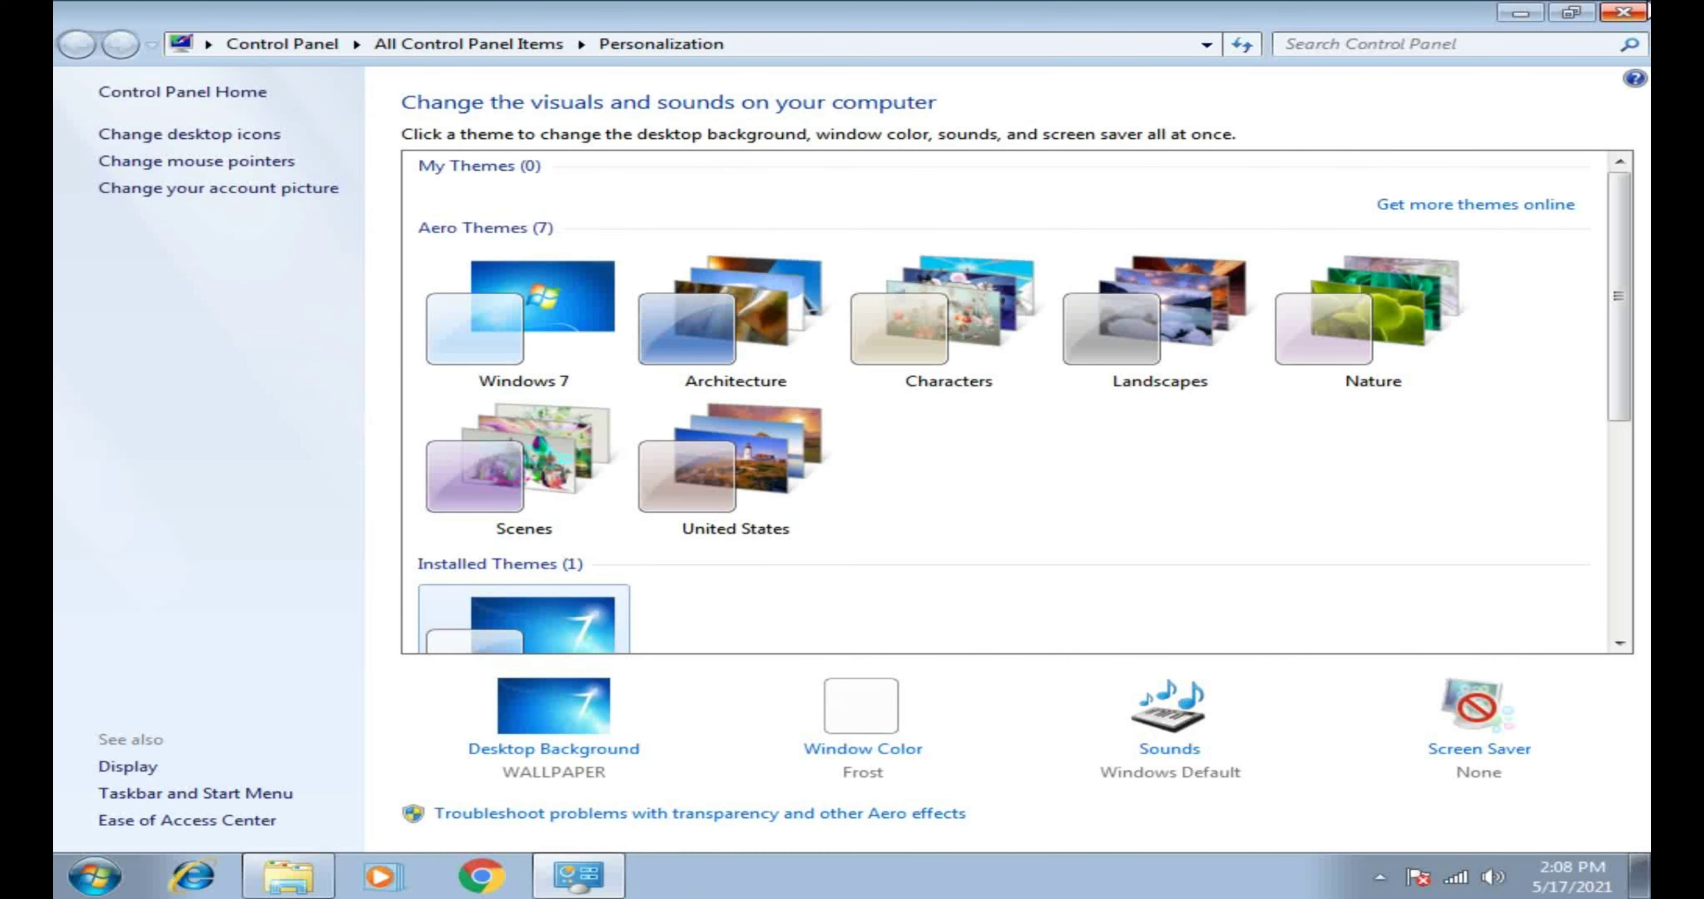
{"action": "left_click", "coordinate": [1644, 10]}
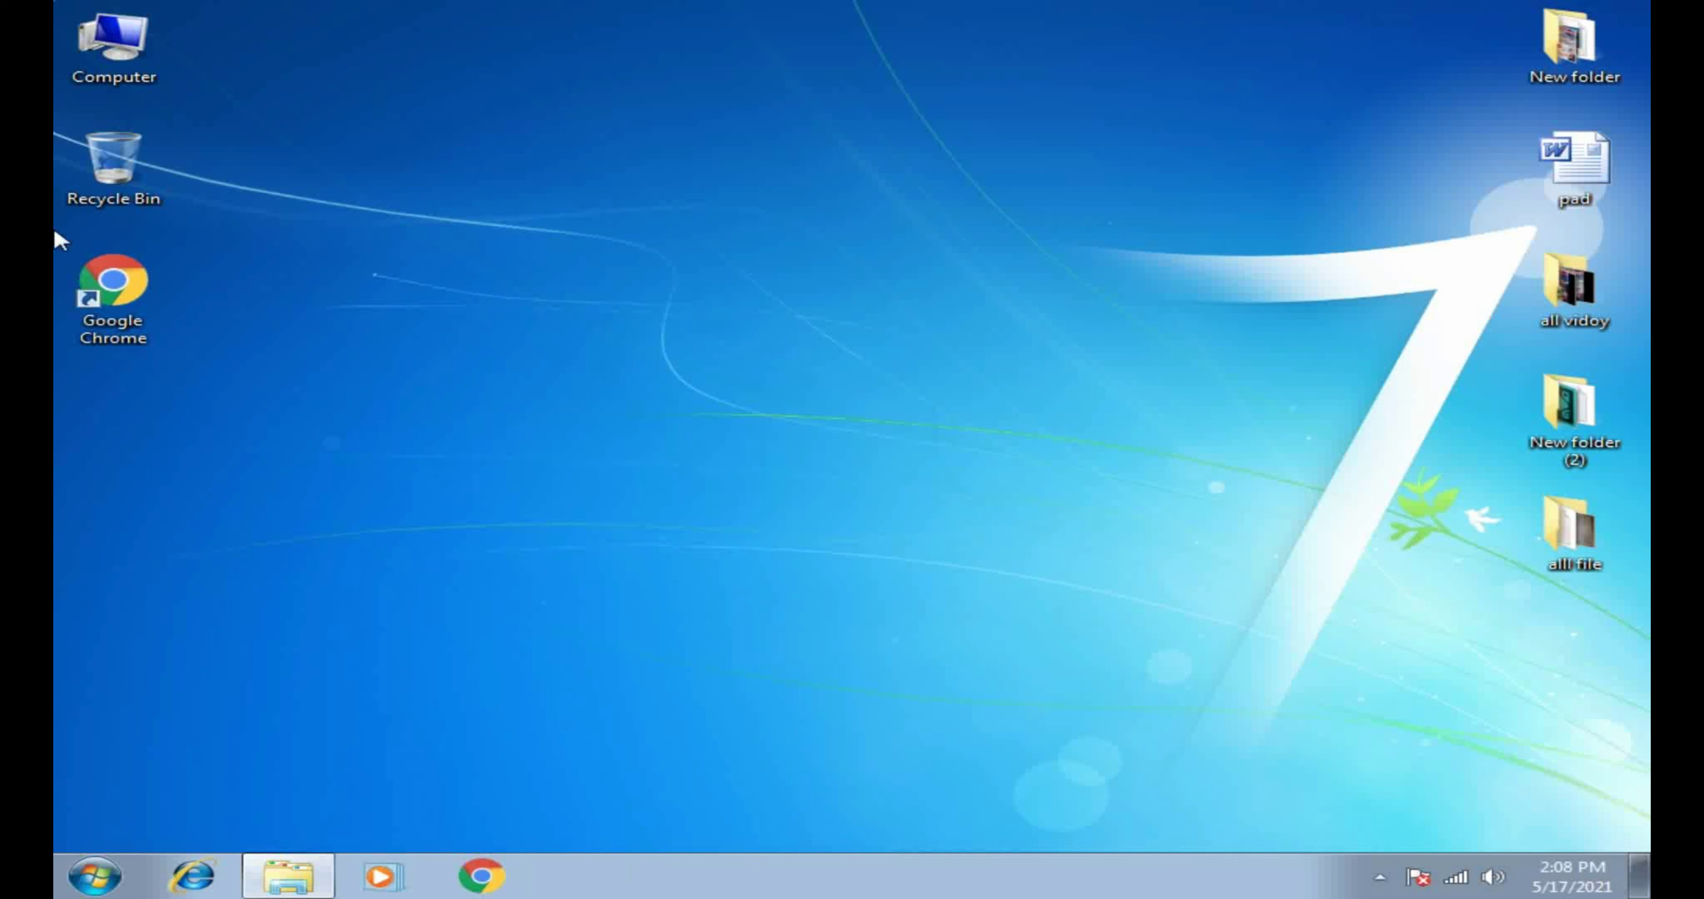
Step: Delete the Computer icon from the desktop and confirm the deletion
{"action": "right_click", "coordinate": [110, 58]}
{"action": "left_click", "coordinate": [250, 222]}
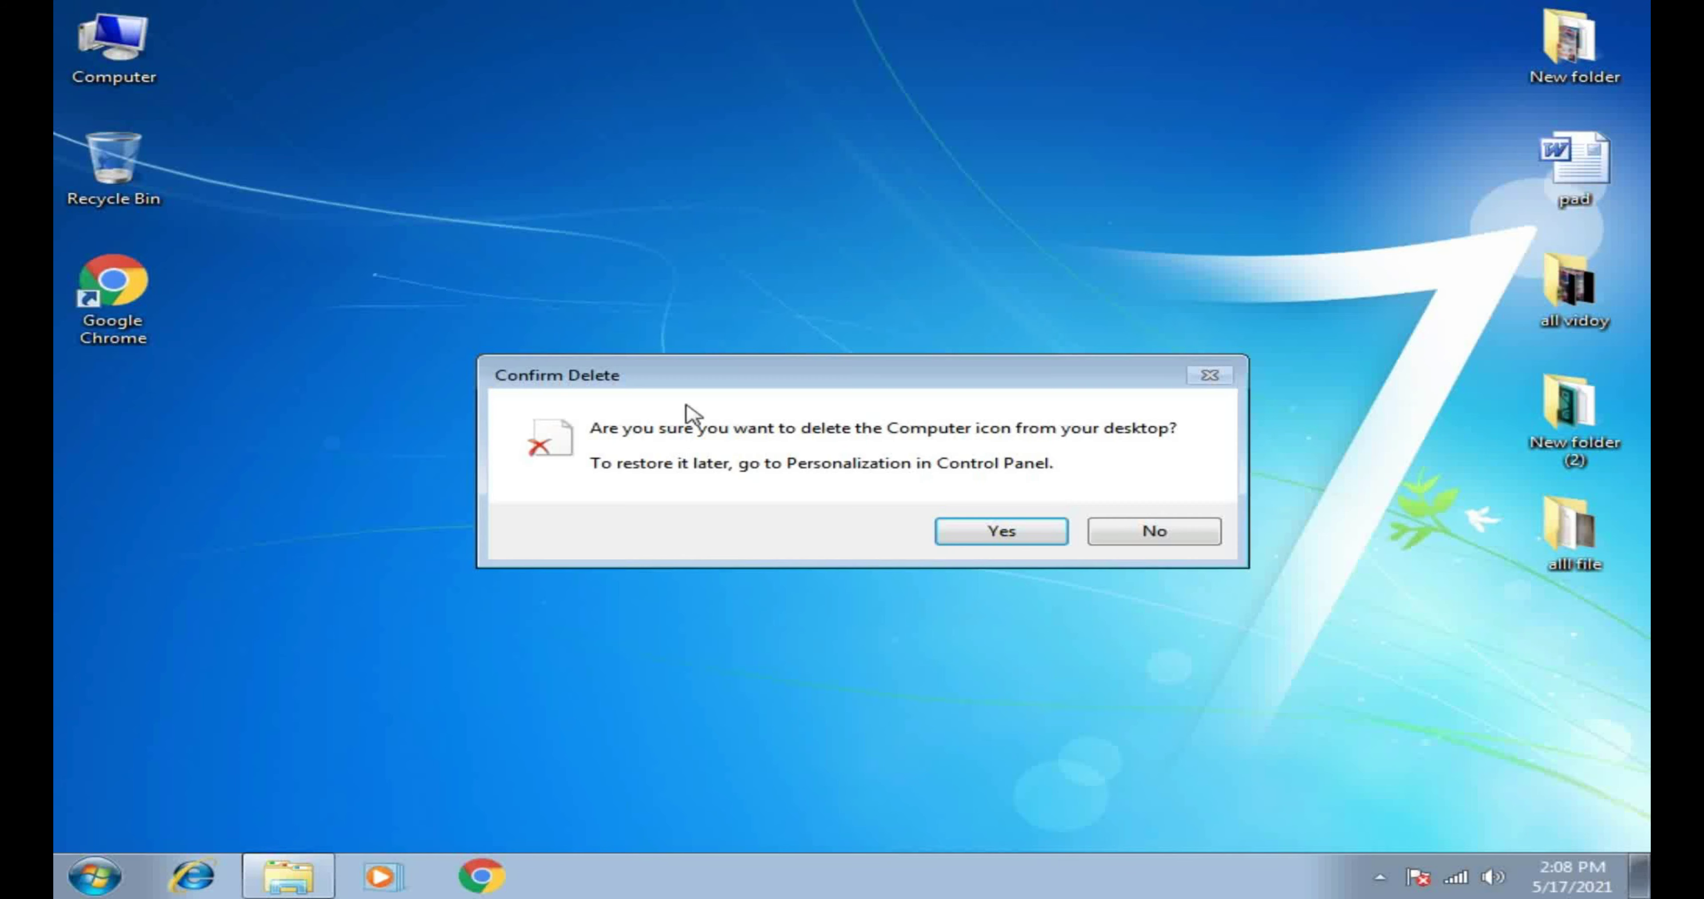
{"action": "left_click", "coordinate": [1002, 537]}
{"action": "left_click", "coordinate": [78, 890]}
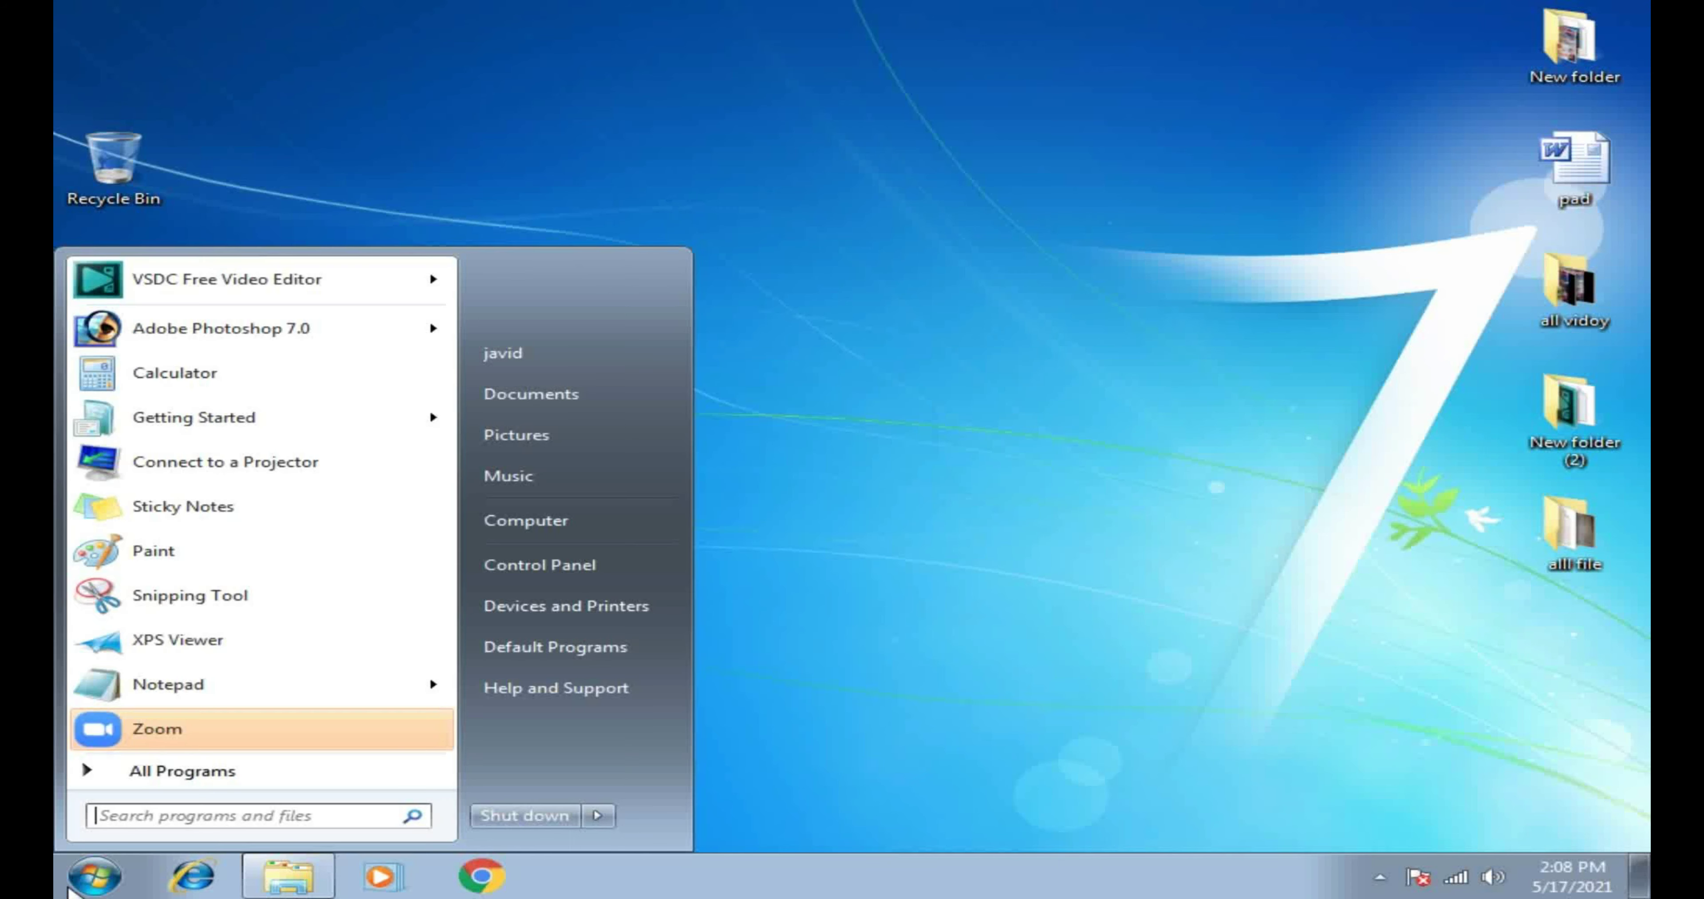
Step: Restore the Computer icon through the desktop icon settings in Personalization, apply the change and show the desktop
{"action": "right_click", "coordinate": [967, 443]}
{"action": "left_click", "coordinate": [1077, 721]}
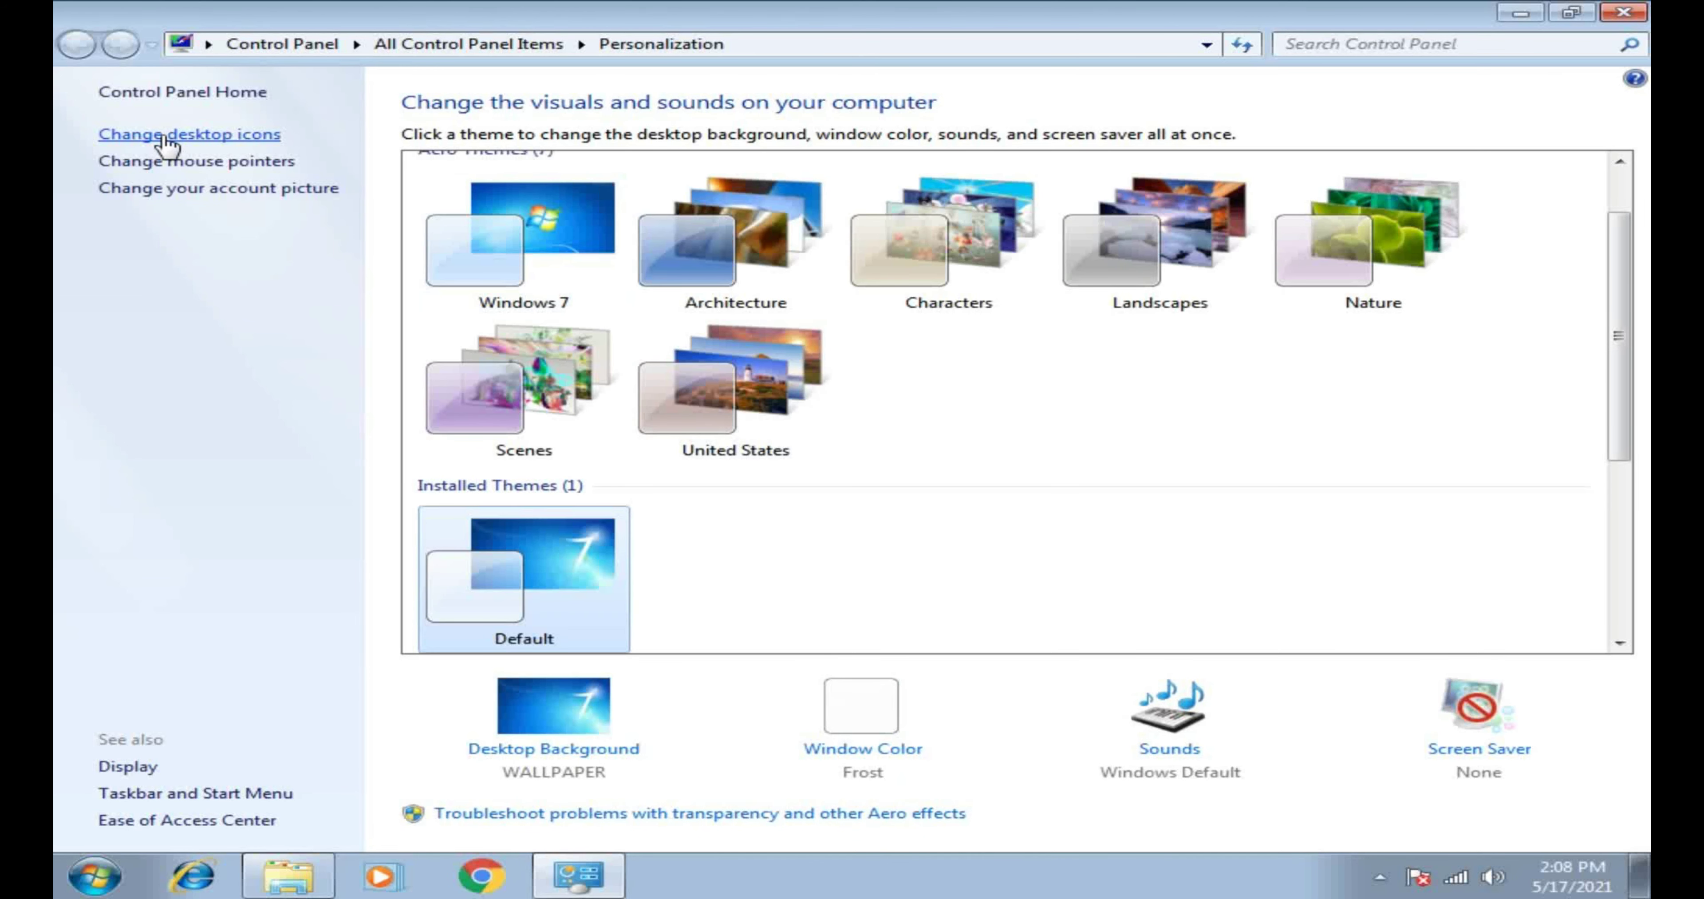
{"action": "left_click", "coordinate": [166, 136]}
{"action": "left_click", "coordinate": [240, 198]}
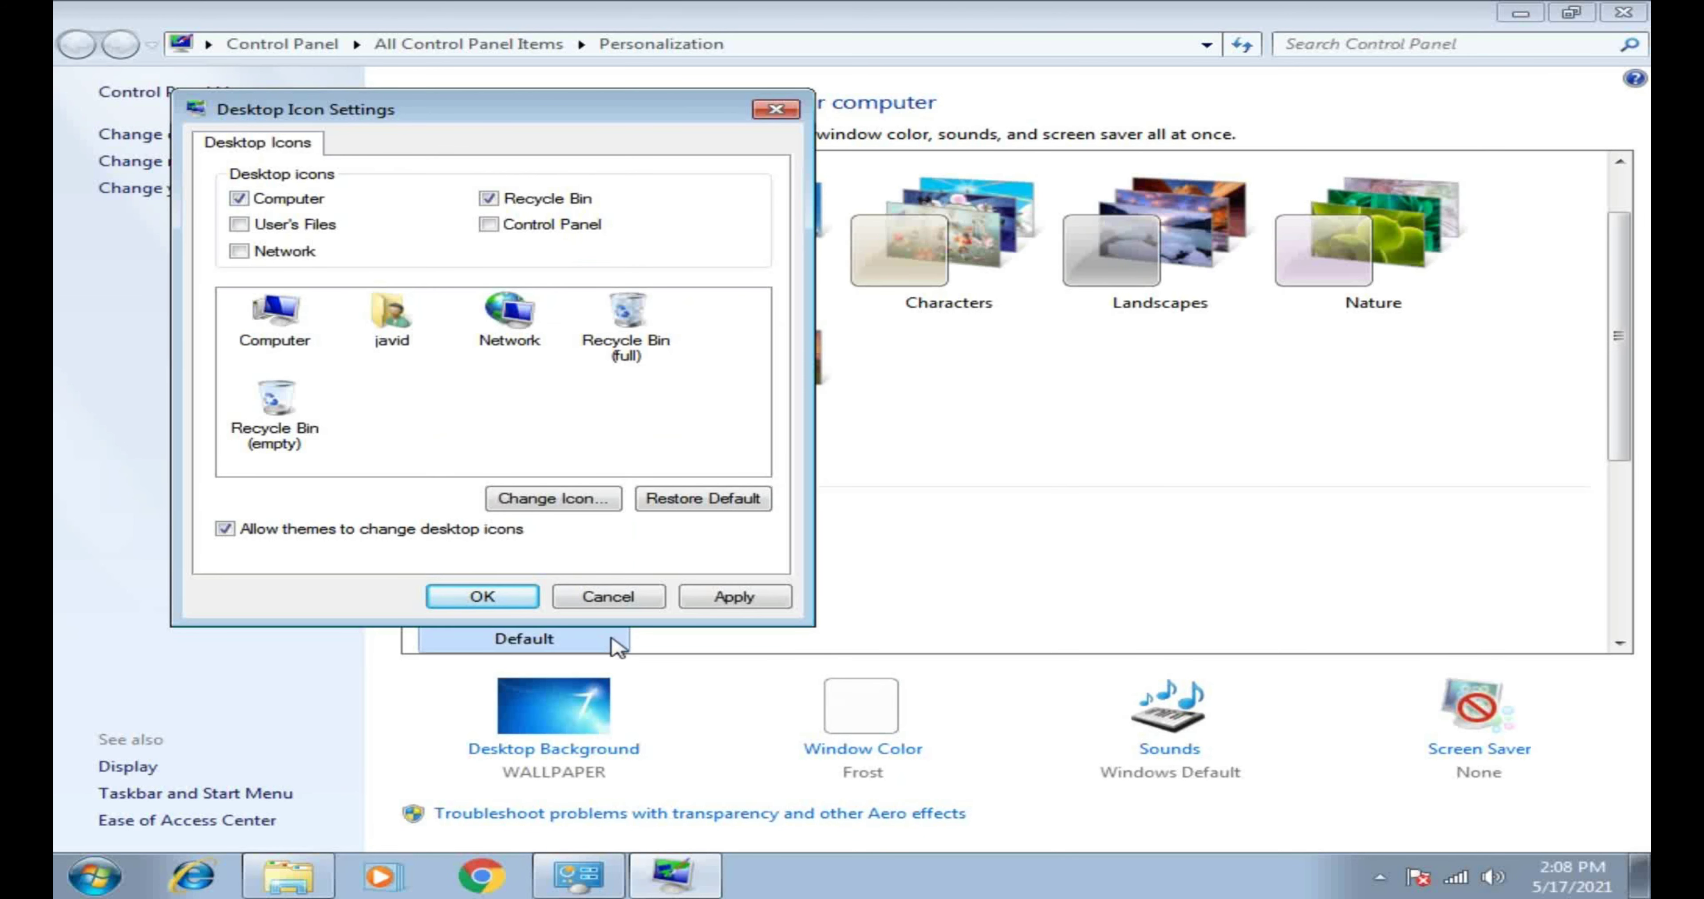
{"action": "left_click", "coordinate": [701, 598]}
{"action": "left_click", "coordinate": [476, 598]}
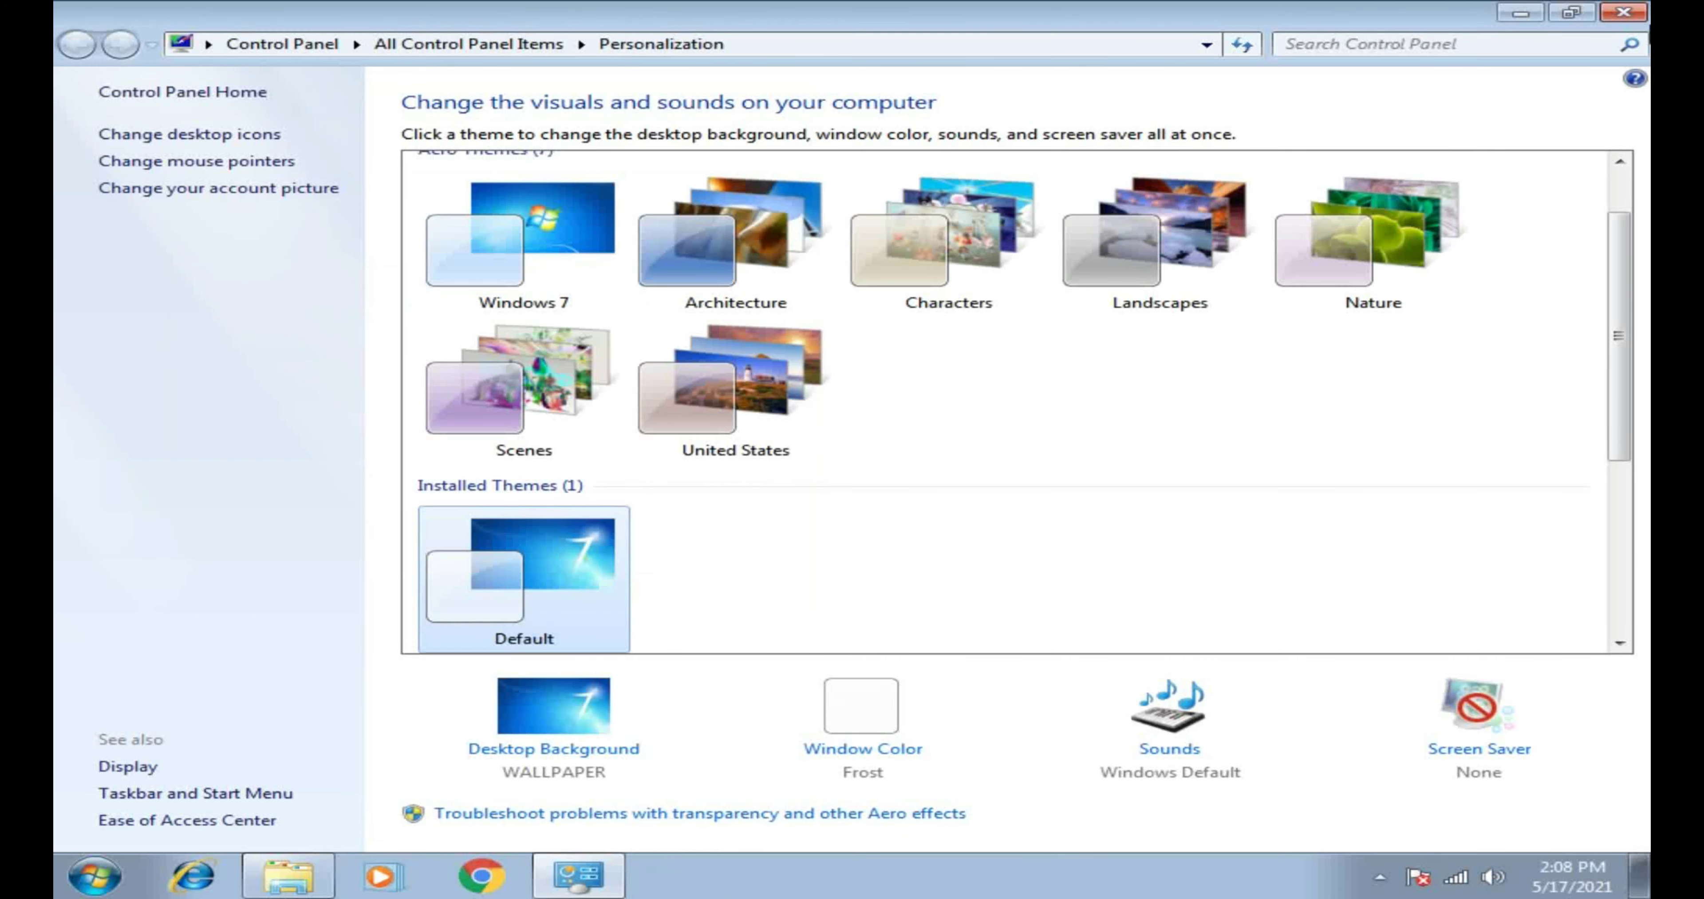
{"action": "left_click", "coordinate": [1520, 13]}
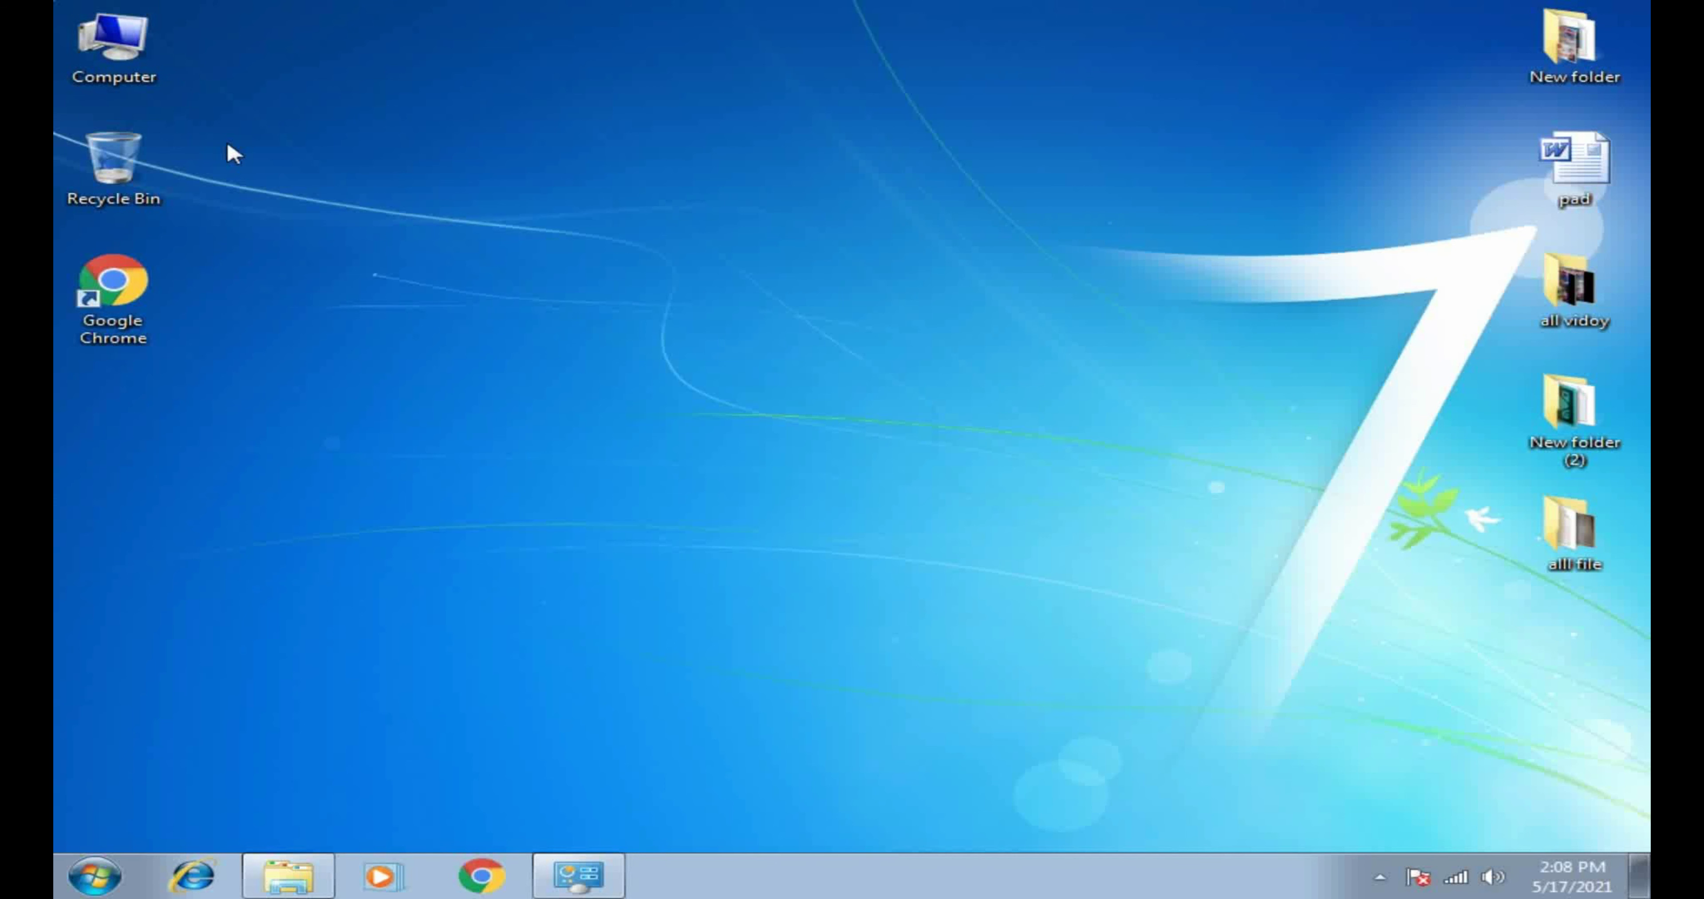
Step: Refresh the desktop
{"action": "right_click", "coordinate": [376, 170]}
{"action": "left_click", "coordinate": [515, 245]}
{"action": "left_click_drag", "start_coordinate": [270, 124], "coordinate": [60, 209]}
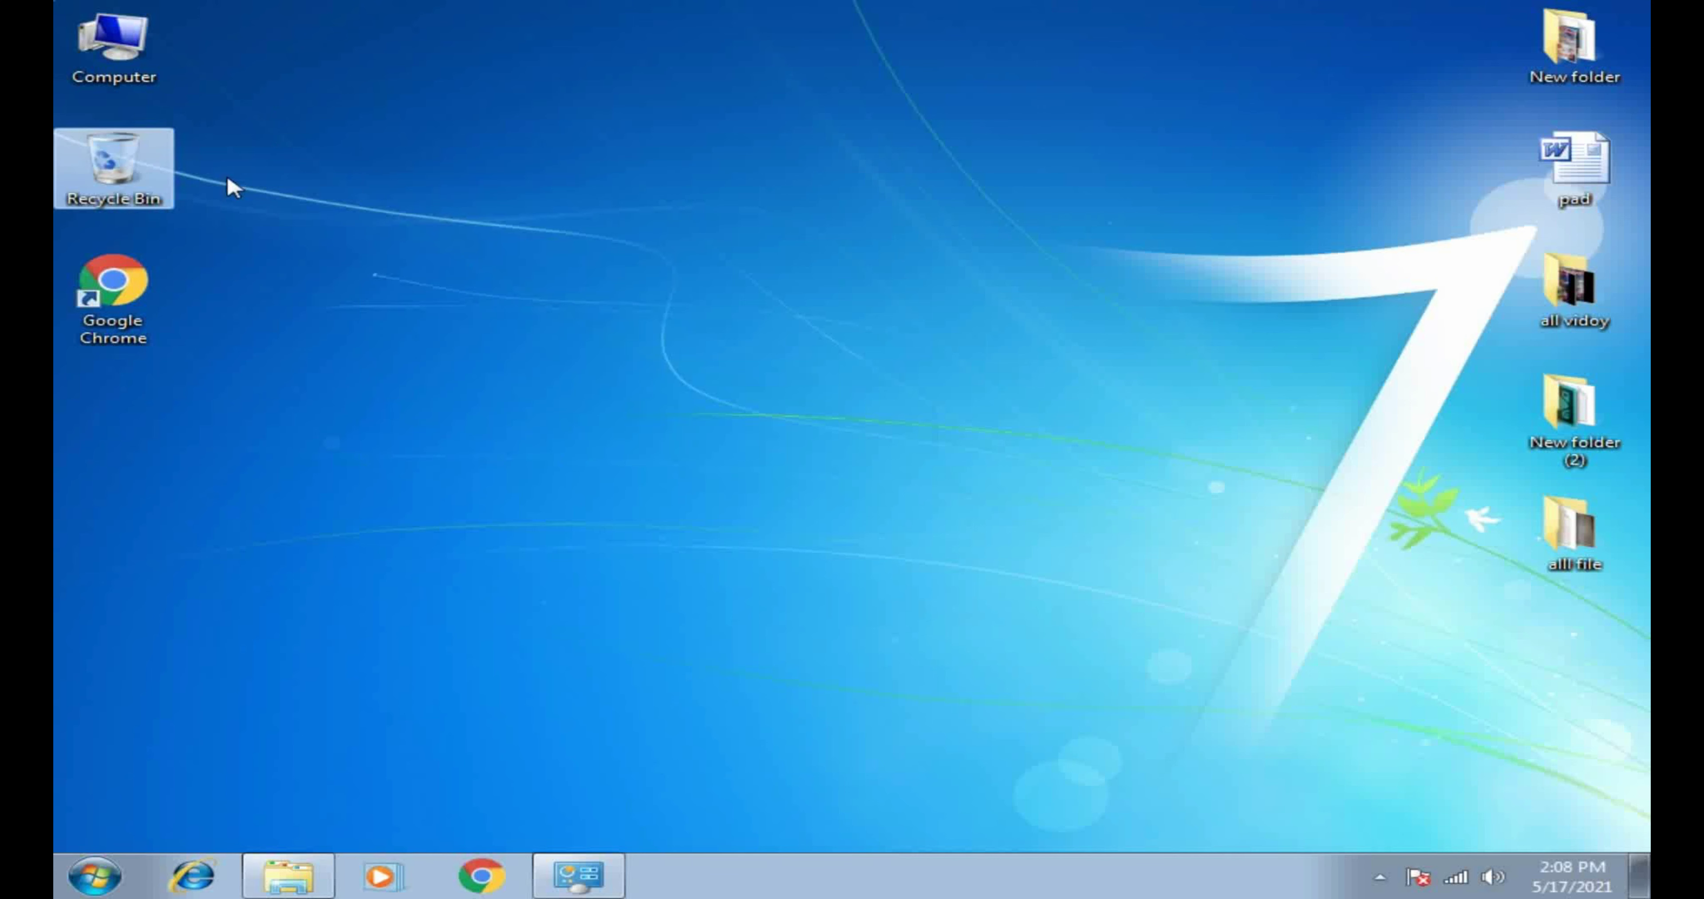
{"action": "right_click", "coordinate": [325, 142]}
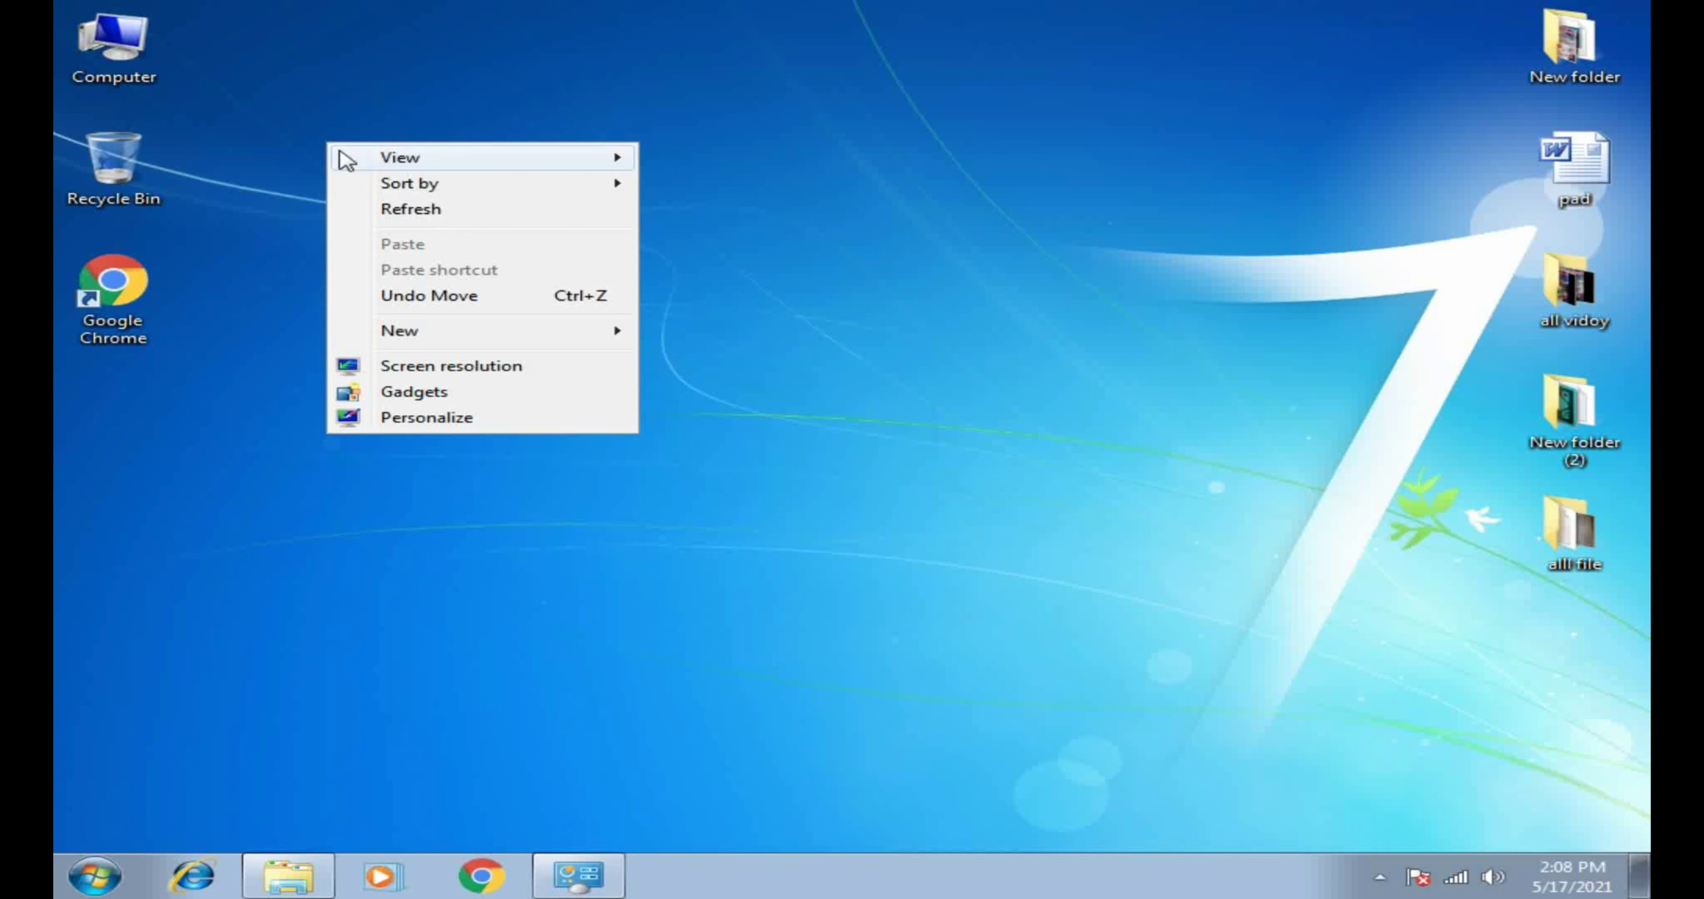
{"action": "left_click", "coordinate": [438, 210]}
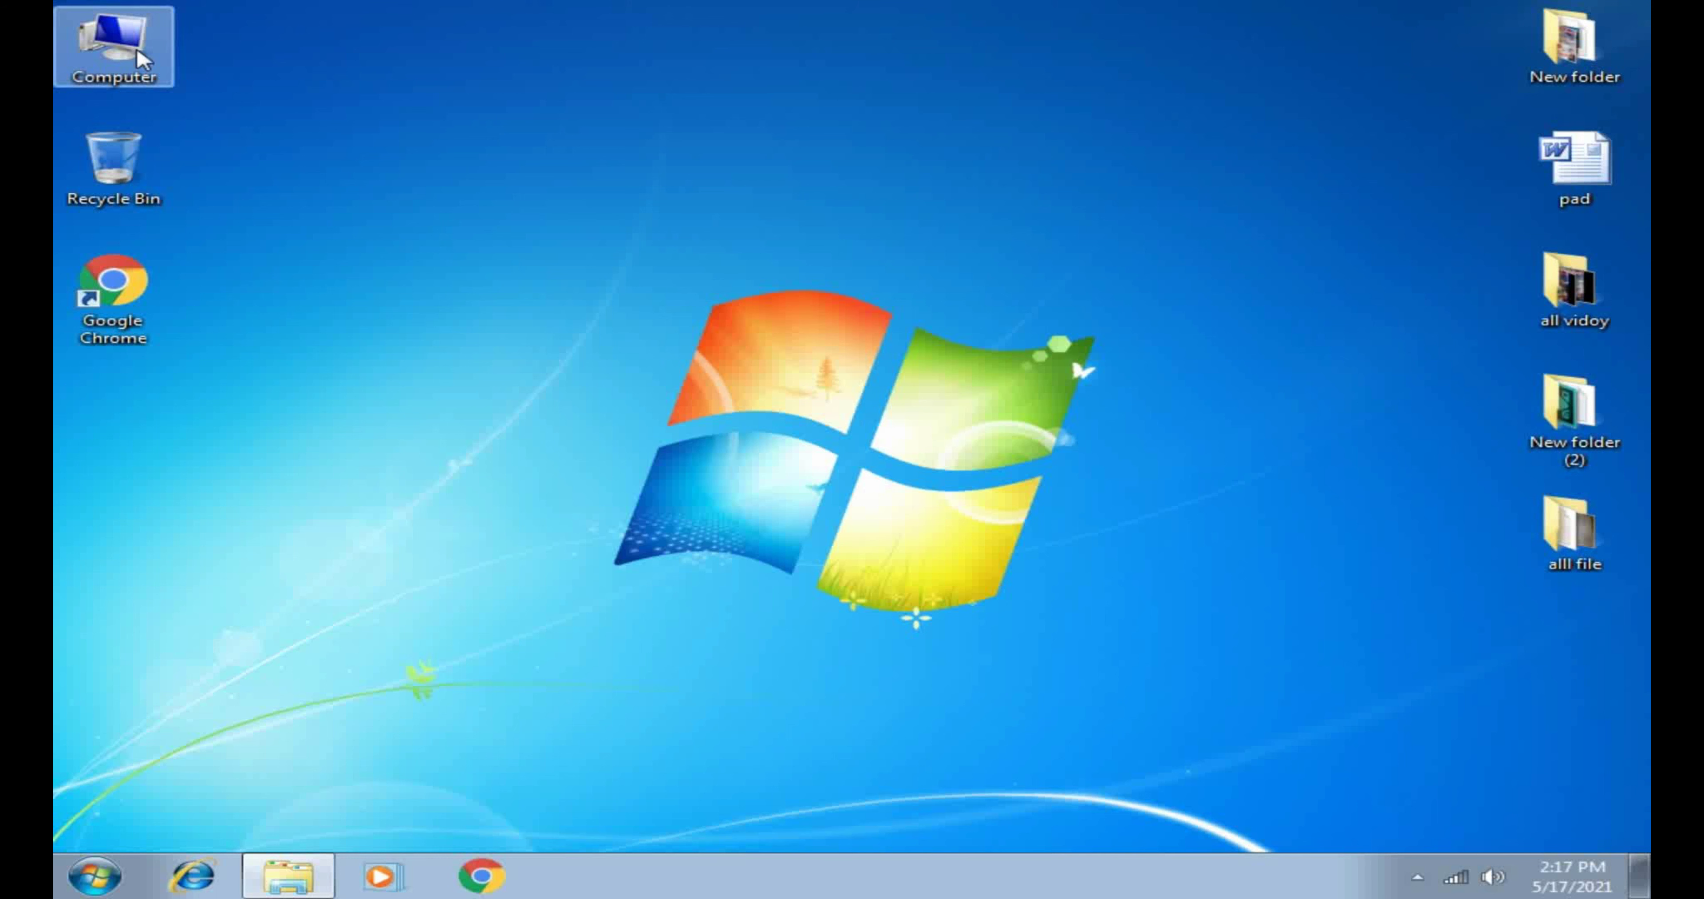
Step: Open the properties of the Computer icon and maximize the System window to read the basic computer information
{"action": "right_click", "coordinate": [141, 58]}
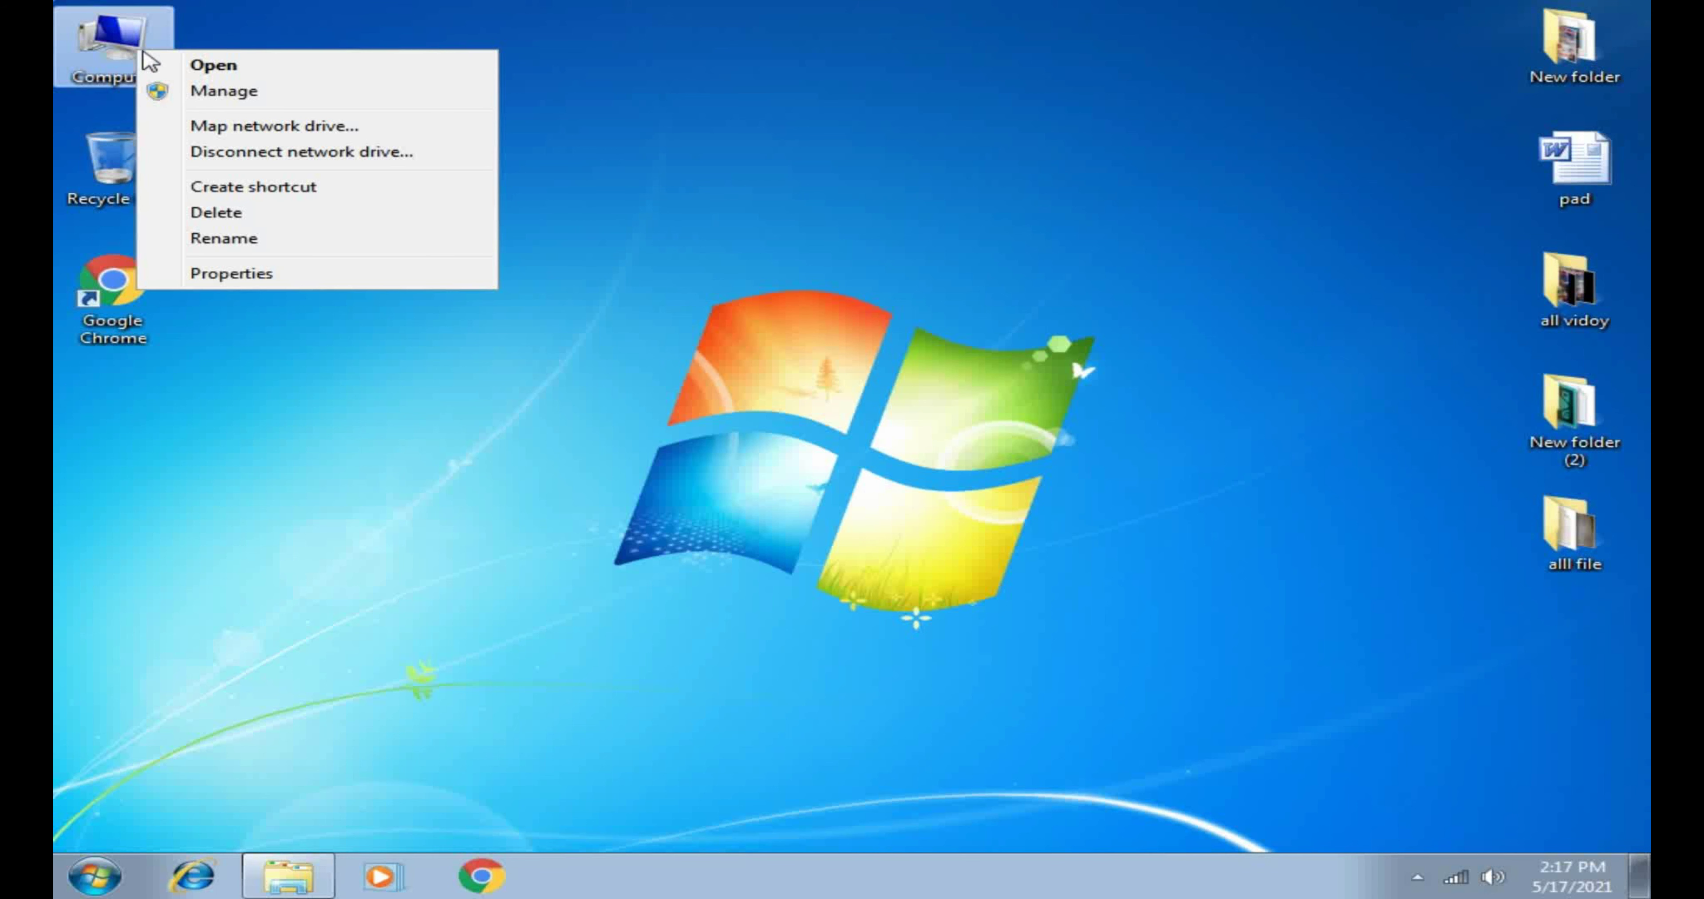
{"action": "left_click", "coordinate": [254, 286]}
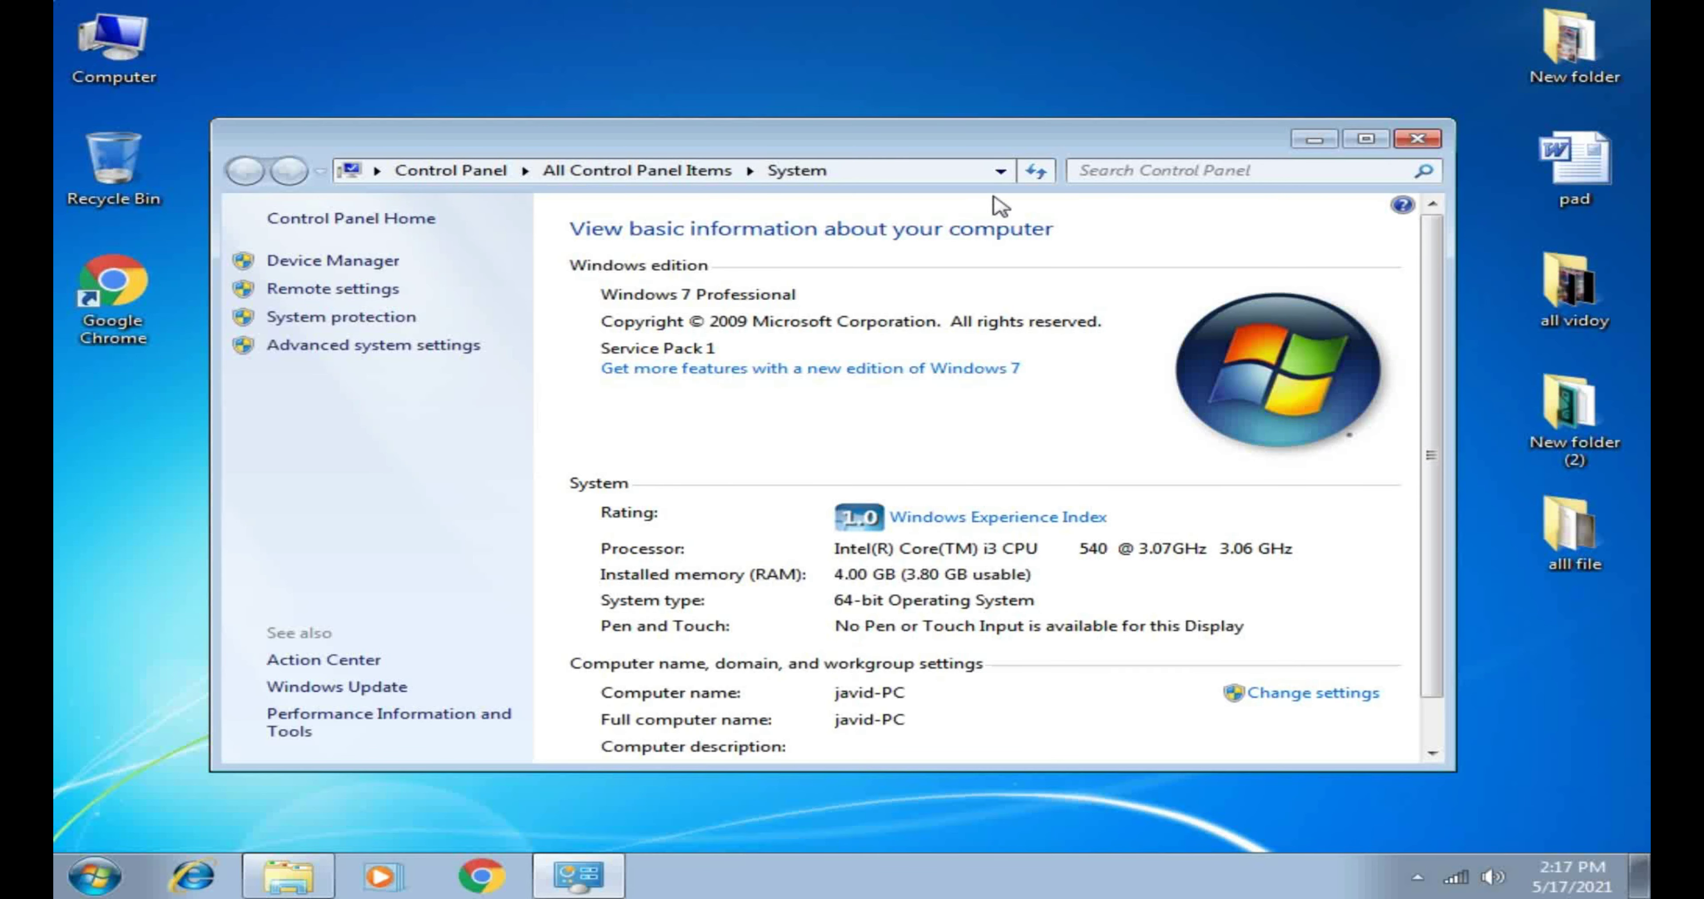
{"action": "left_click", "coordinate": [1366, 138]}
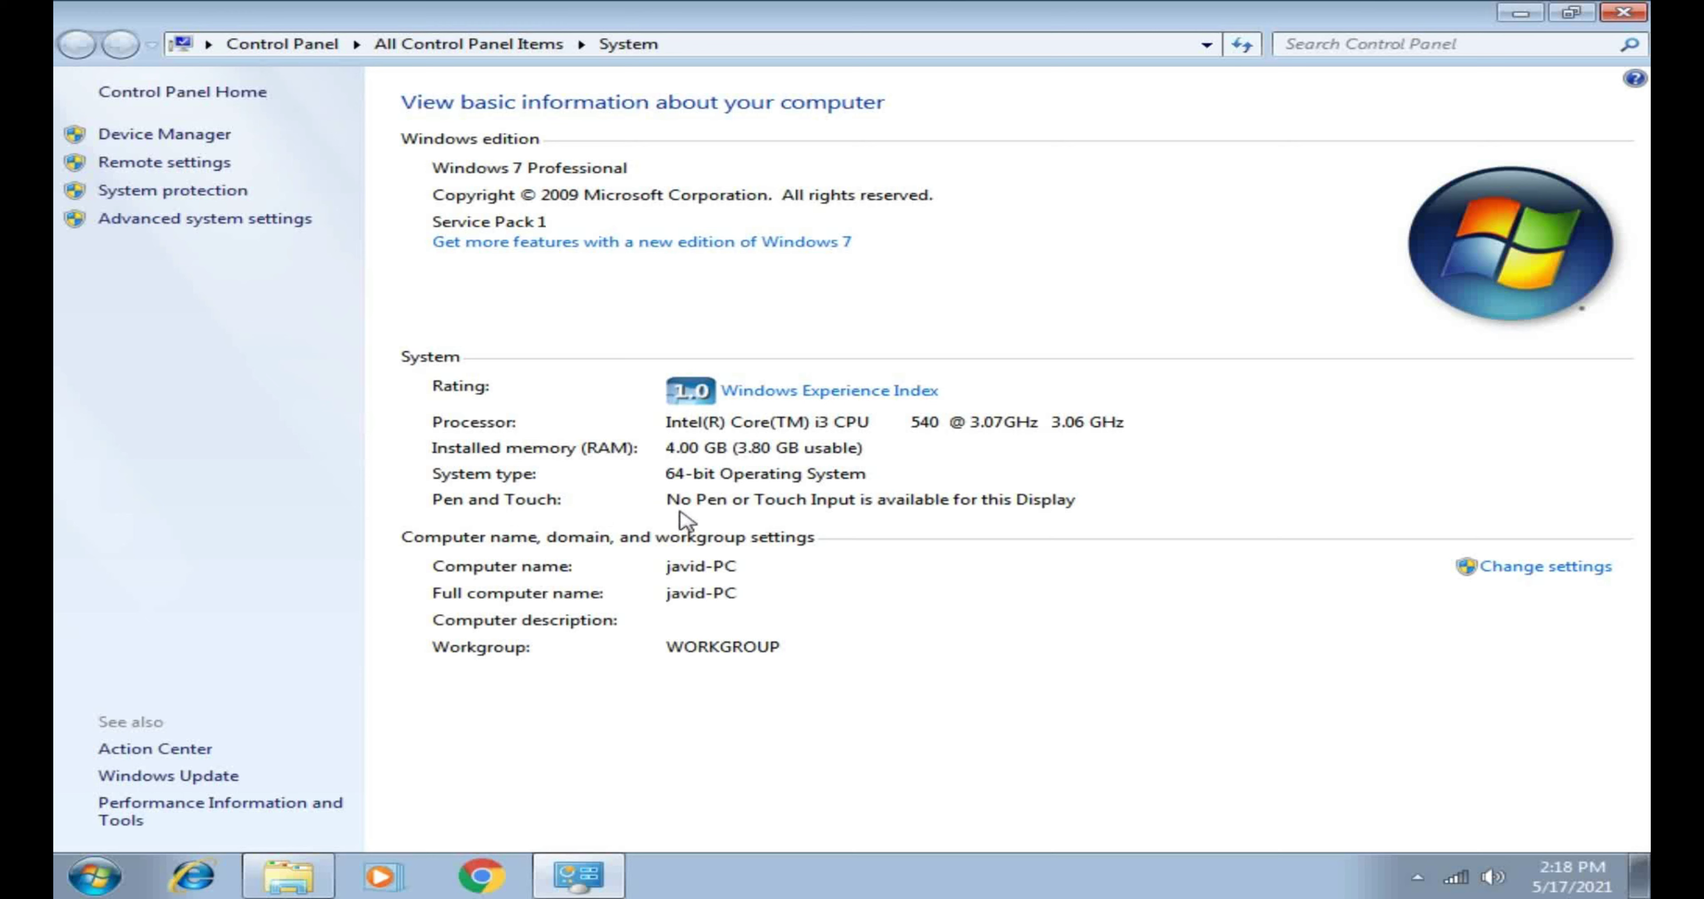
Step: Open the System Protection settings and look through the Computer Name, Hardware, Advanced, System Protection and Remote pages of System Properties
{"action": "left_click", "coordinate": [199, 162]}
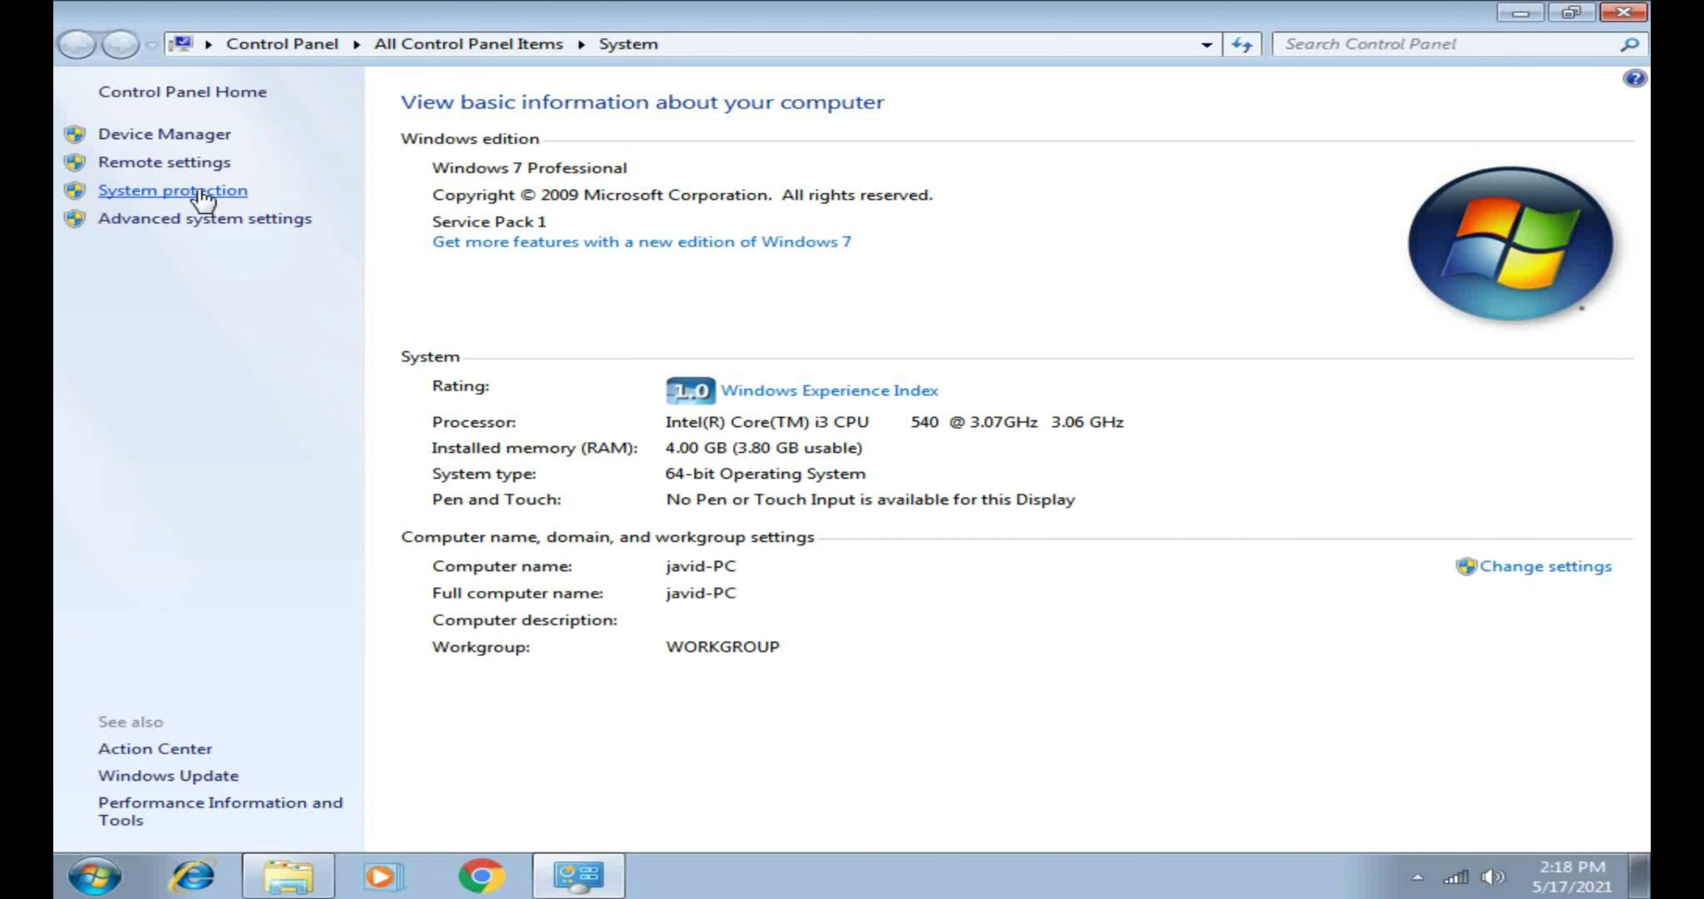
{"action": "left_click", "coordinate": [199, 193]}
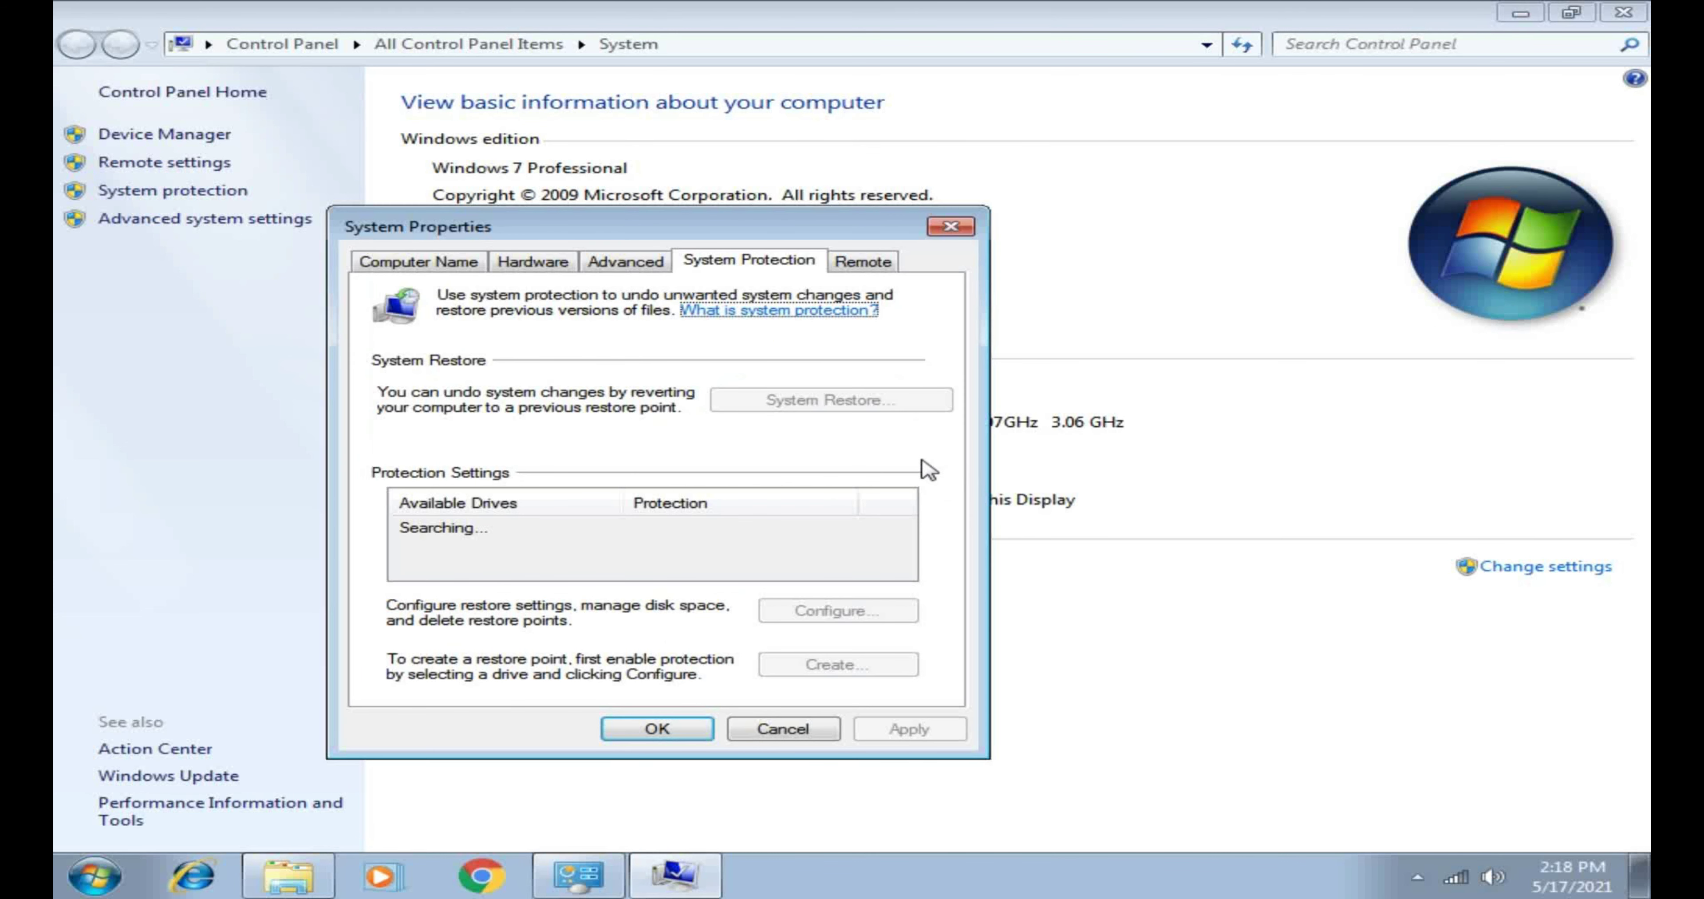
{"action": "left_click", "coordinate": [414, 263]}
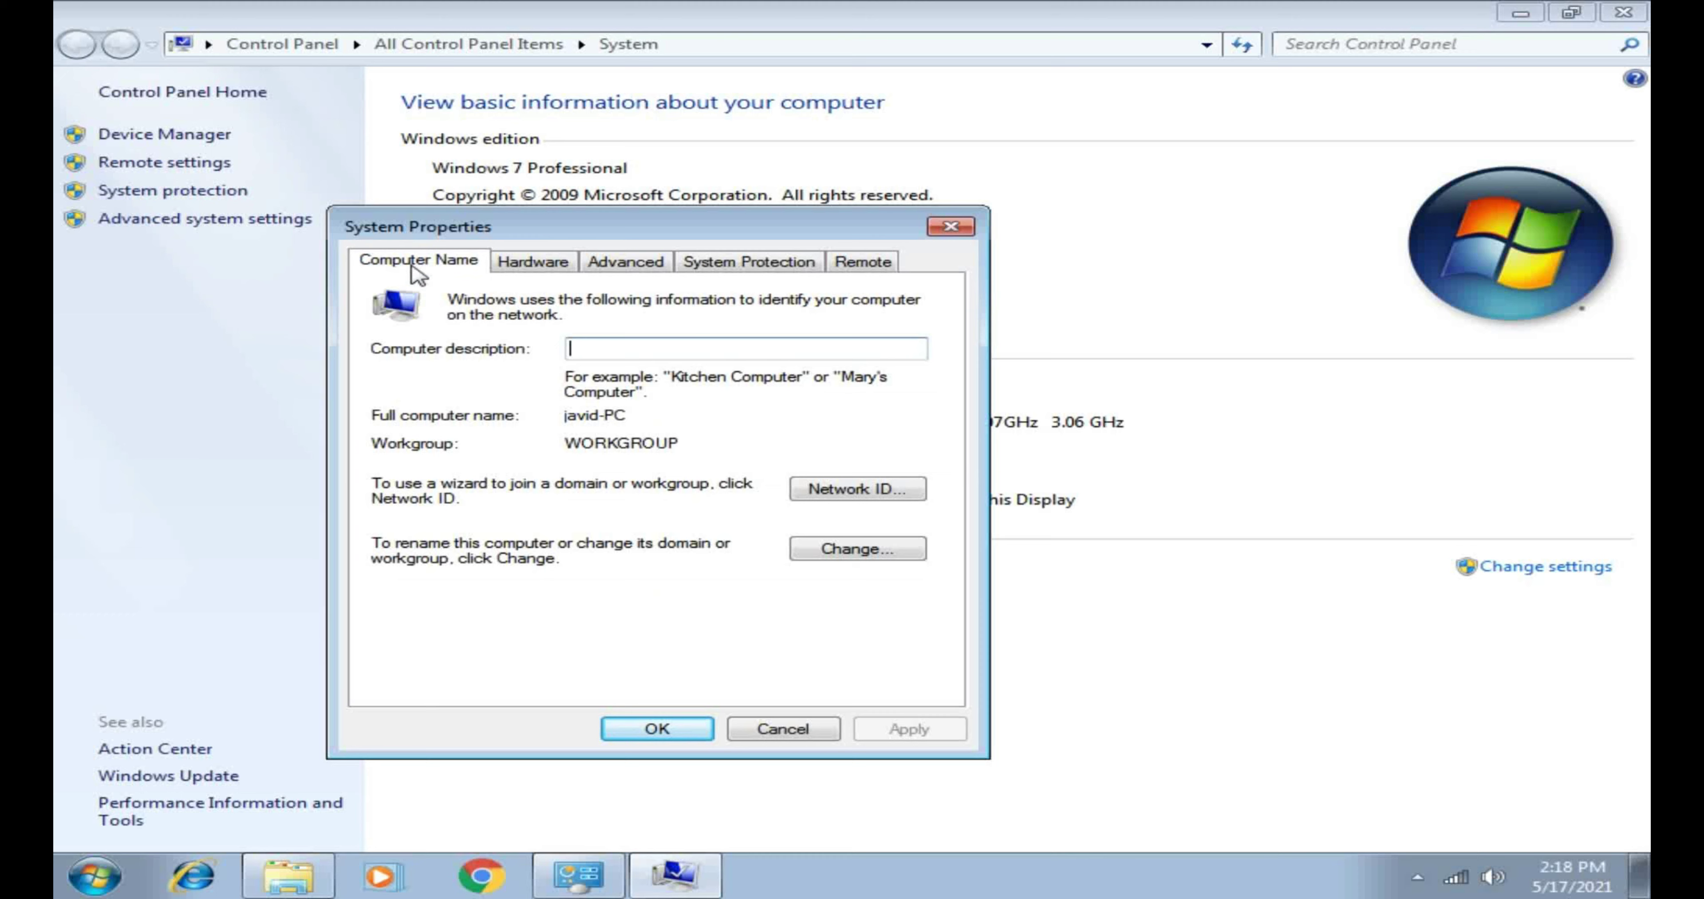
{"action": "left_click", "coordinate": [519, 271]}
{"action": "left_click", "coordinate": [627, 268]}
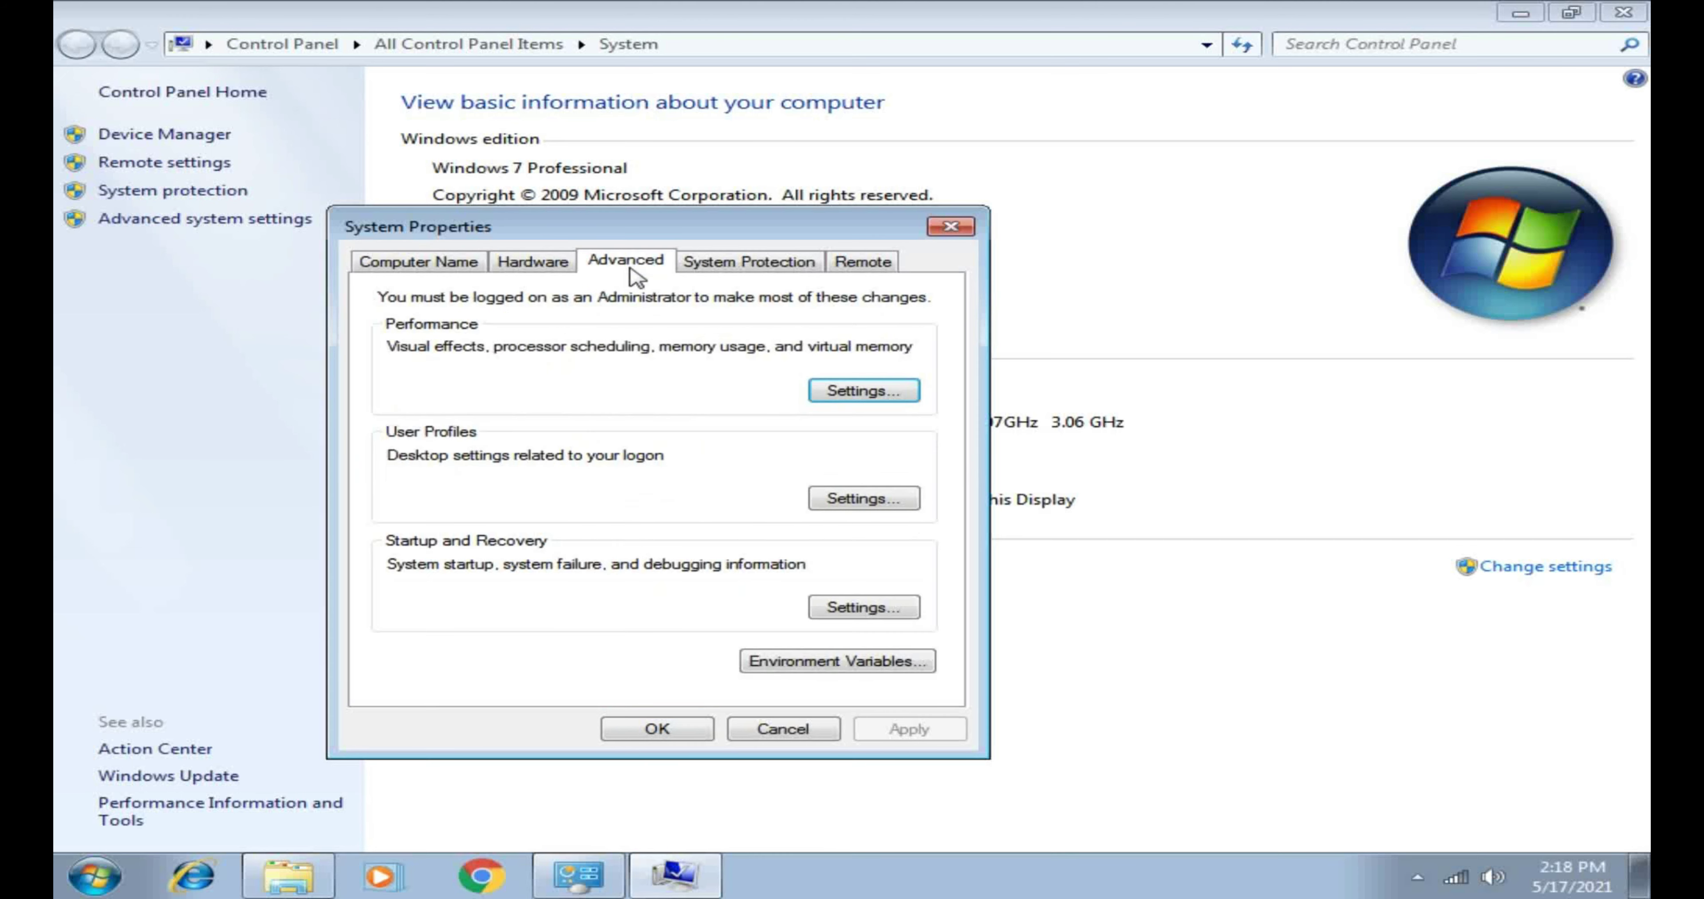
{"action": "left_click", "coordinate": [740, 264]}
{"action": "left_click", "coordinate": [867, 264]}
{"action": "left_click", "coordinate": [716, 263]}
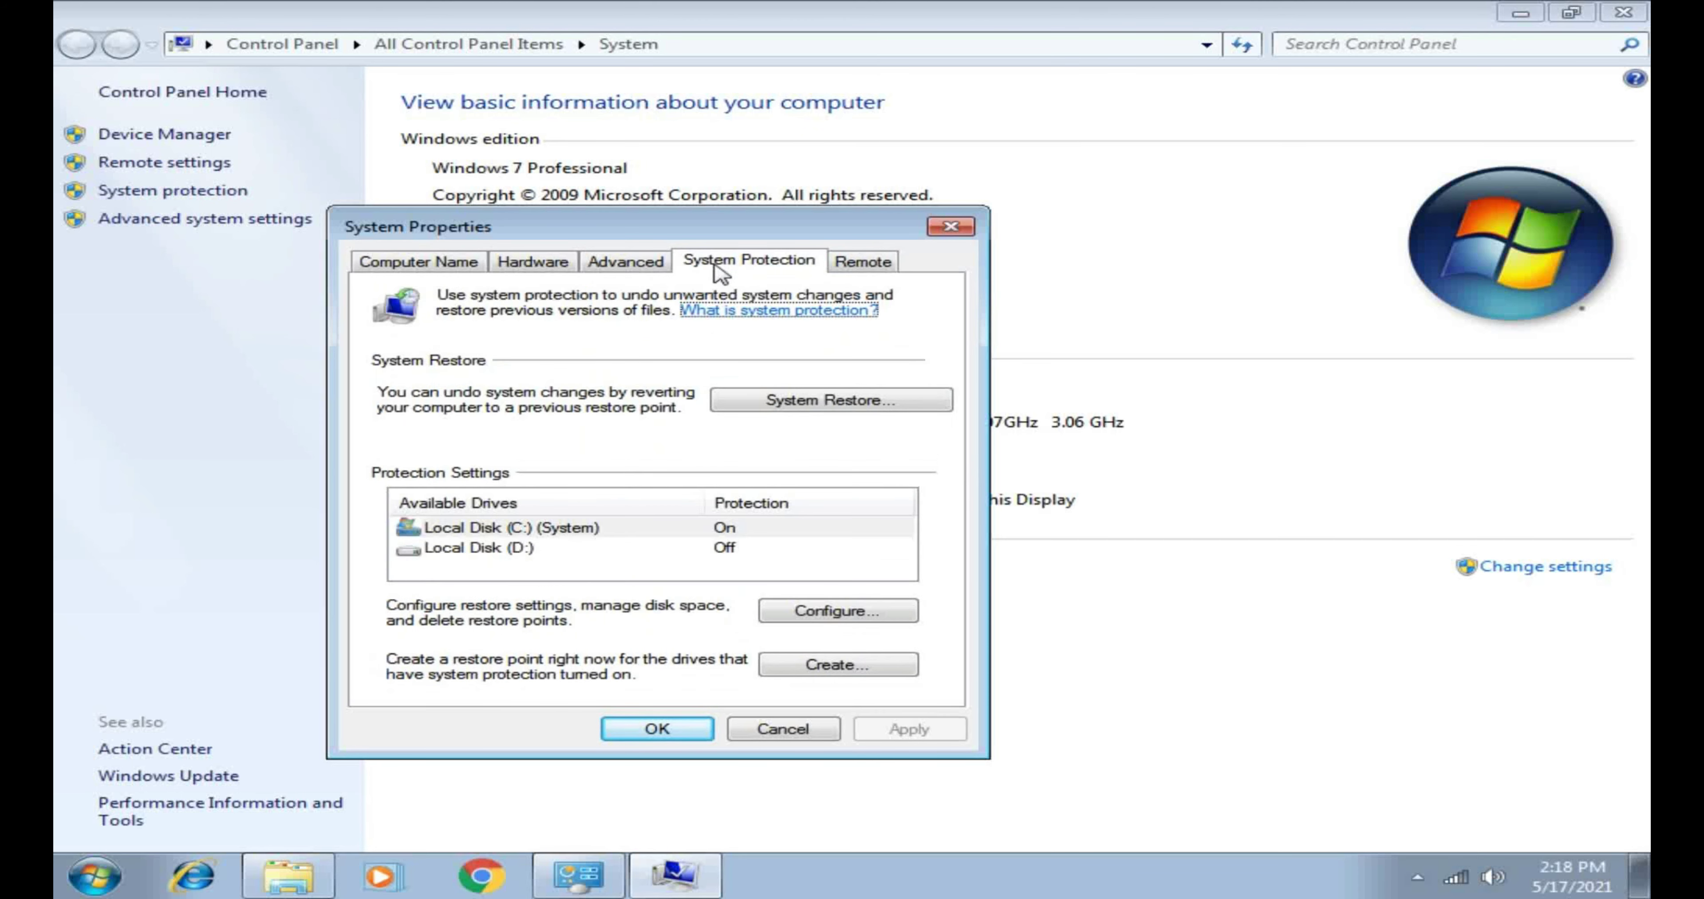
{"action": "left_click", "coordinate": [862, 263]}
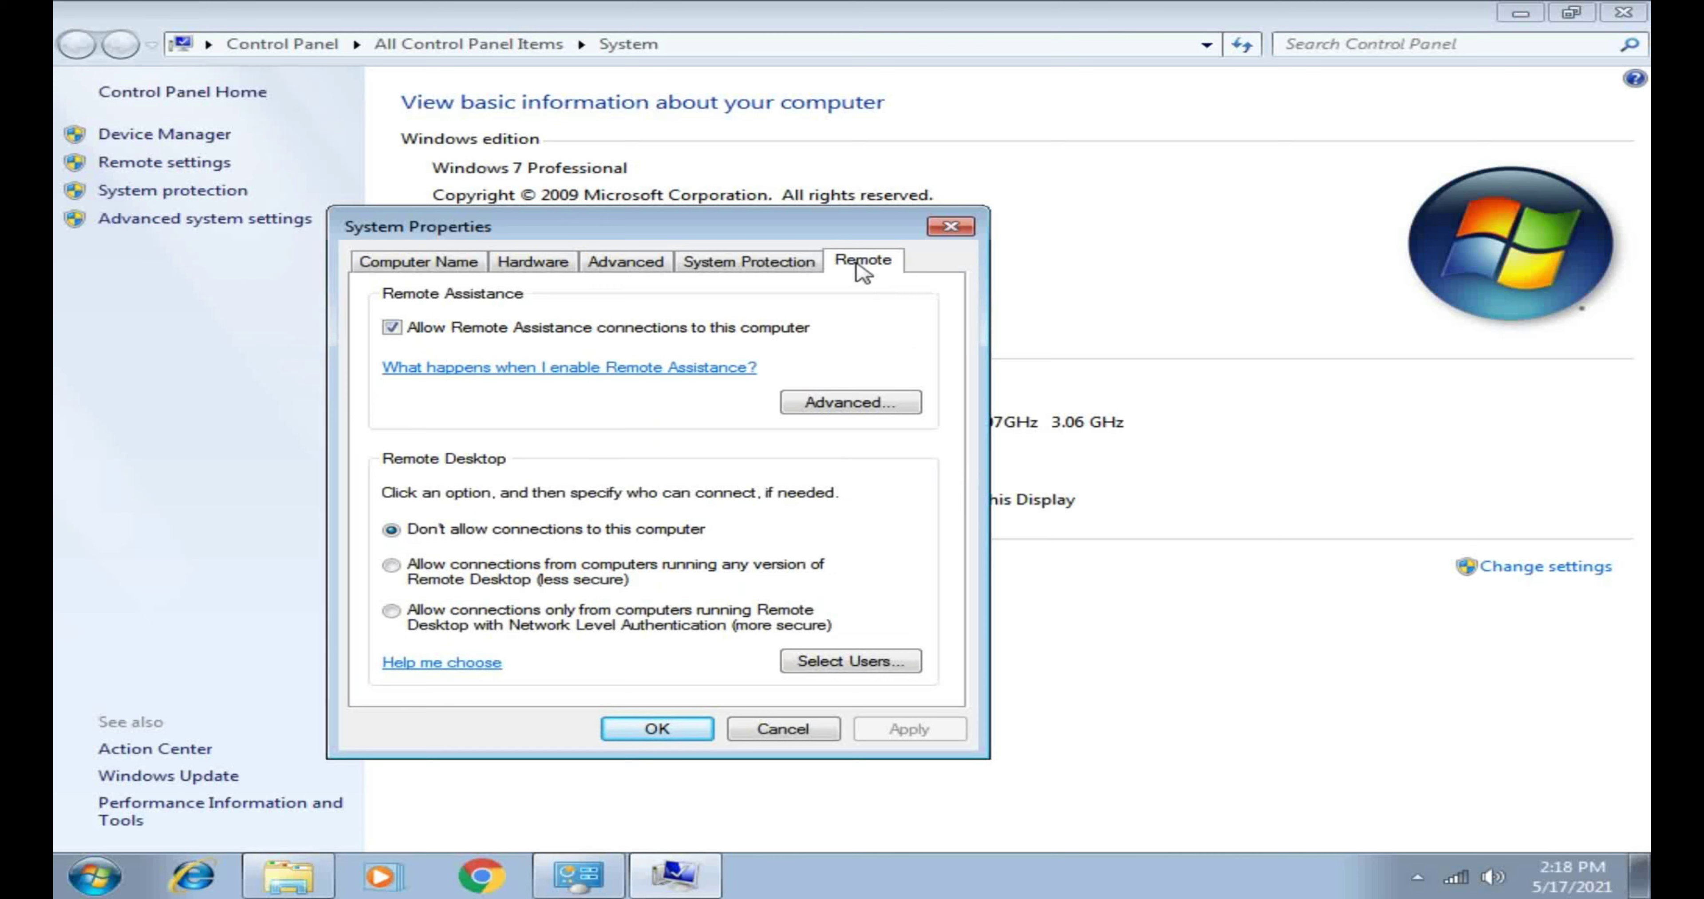
{"action": "left_click", "coordinate": [778, 267]}
{"action": "left_click", "coordinate": [625, 272]}
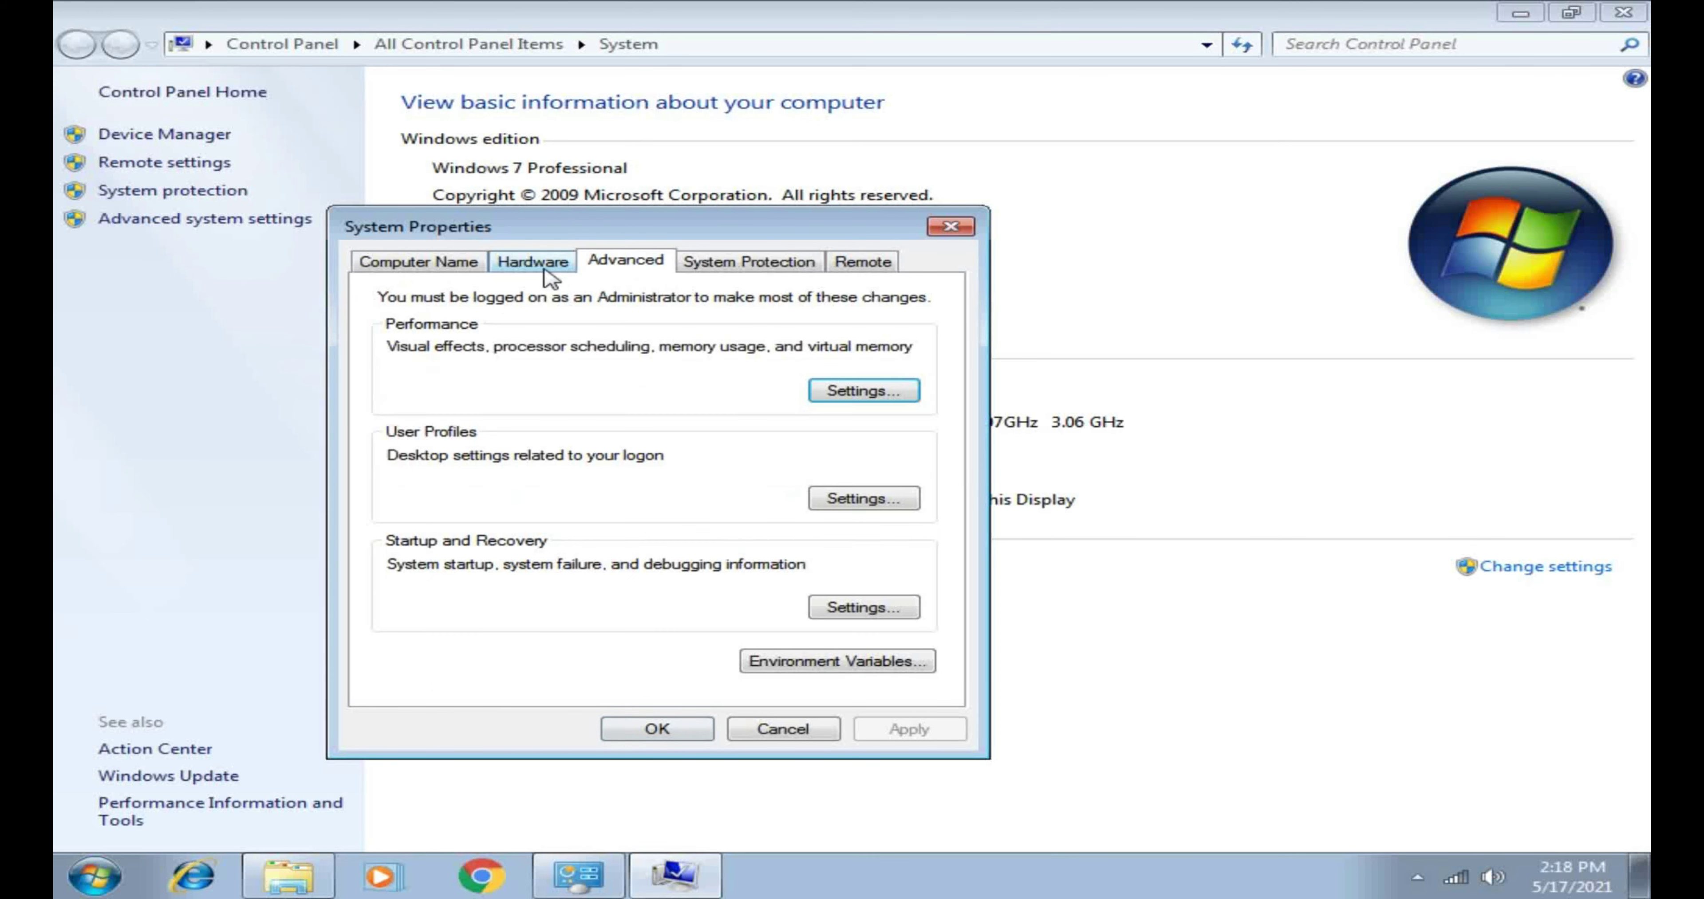
{"action": "left_click", "coordinate": [451, 261]}
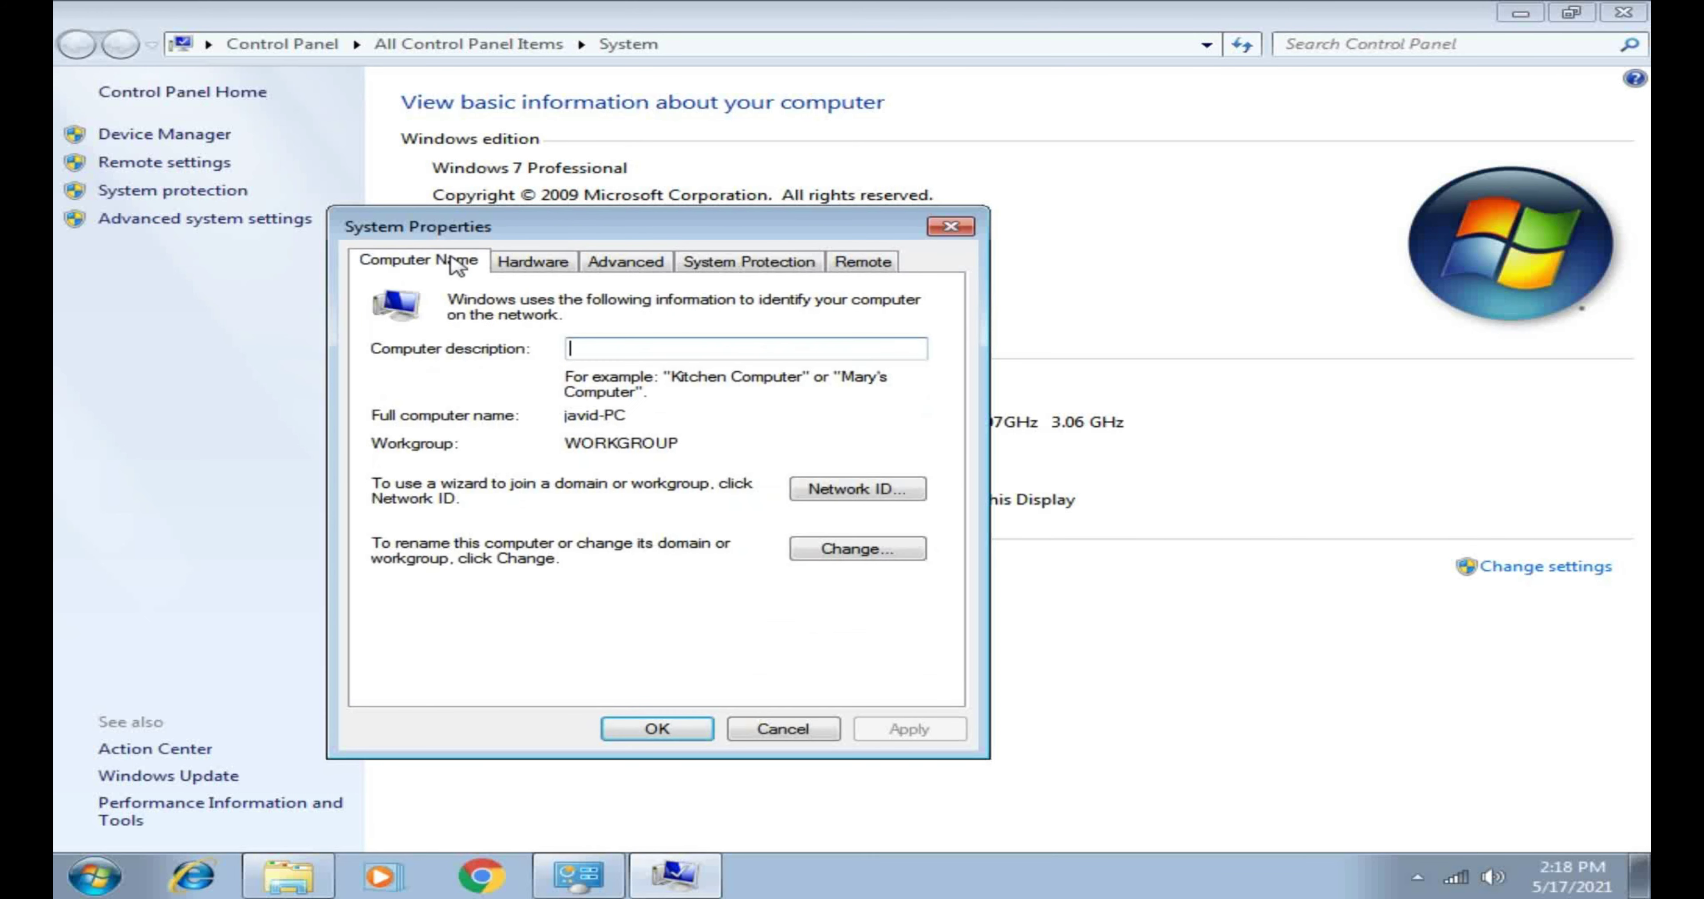
Step: Cancel the System Properties dialogs without changing any setting and close the System window
{"action": "left_click", "coordinate": [951, 227]}
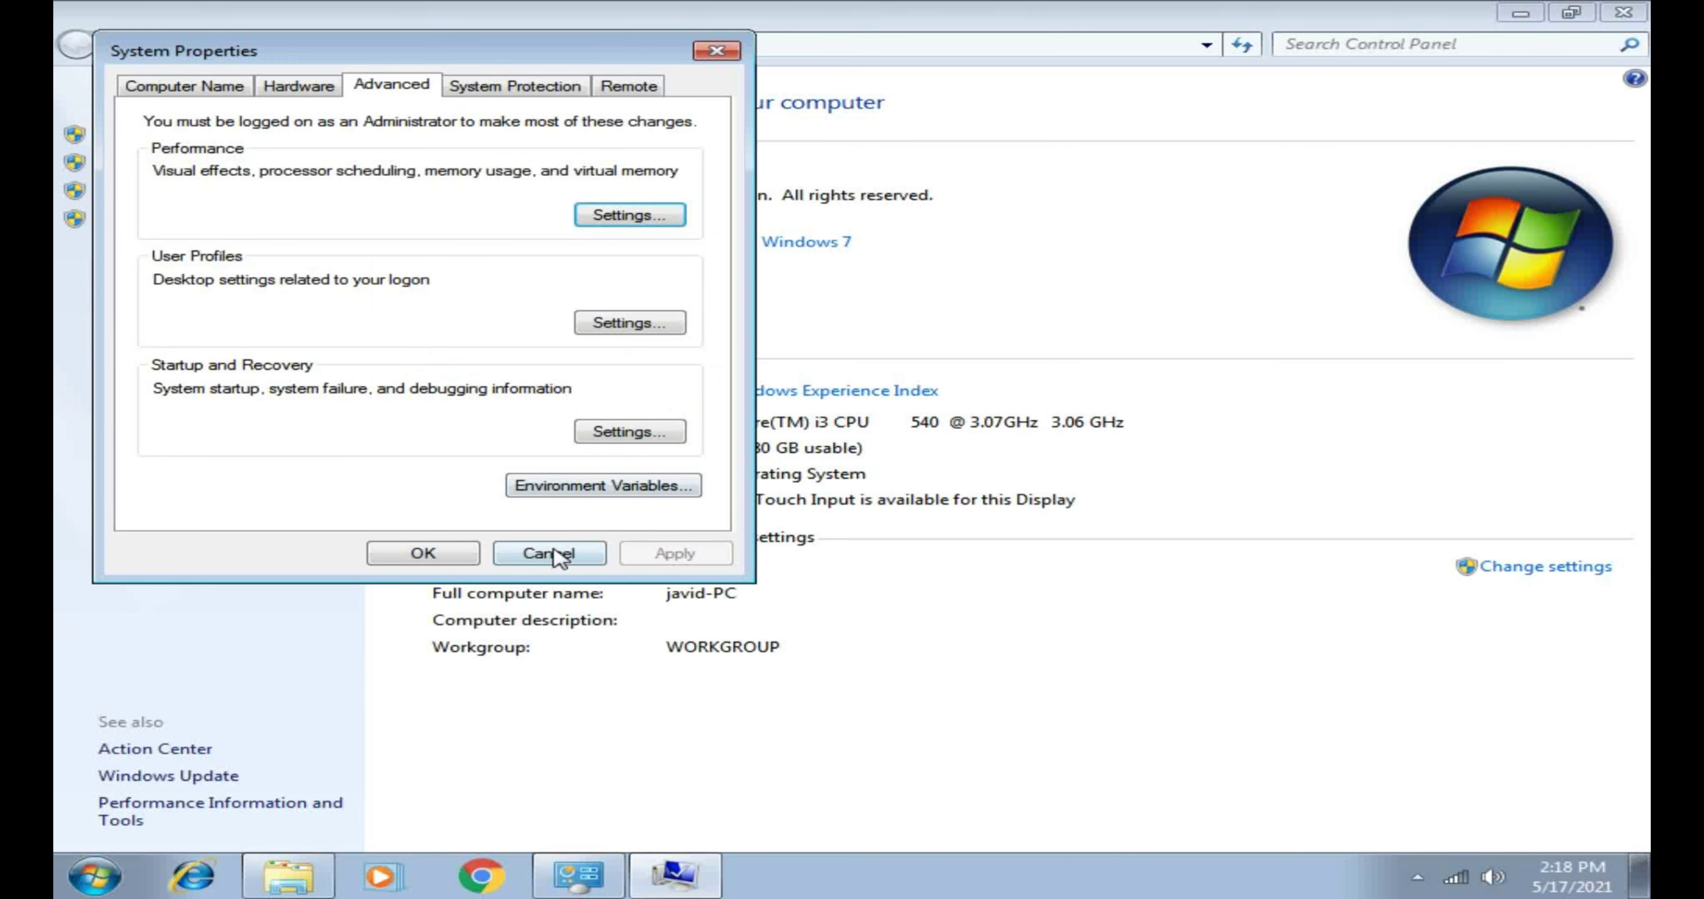
{"action": "left_click", "coordinate": [544, 558]}
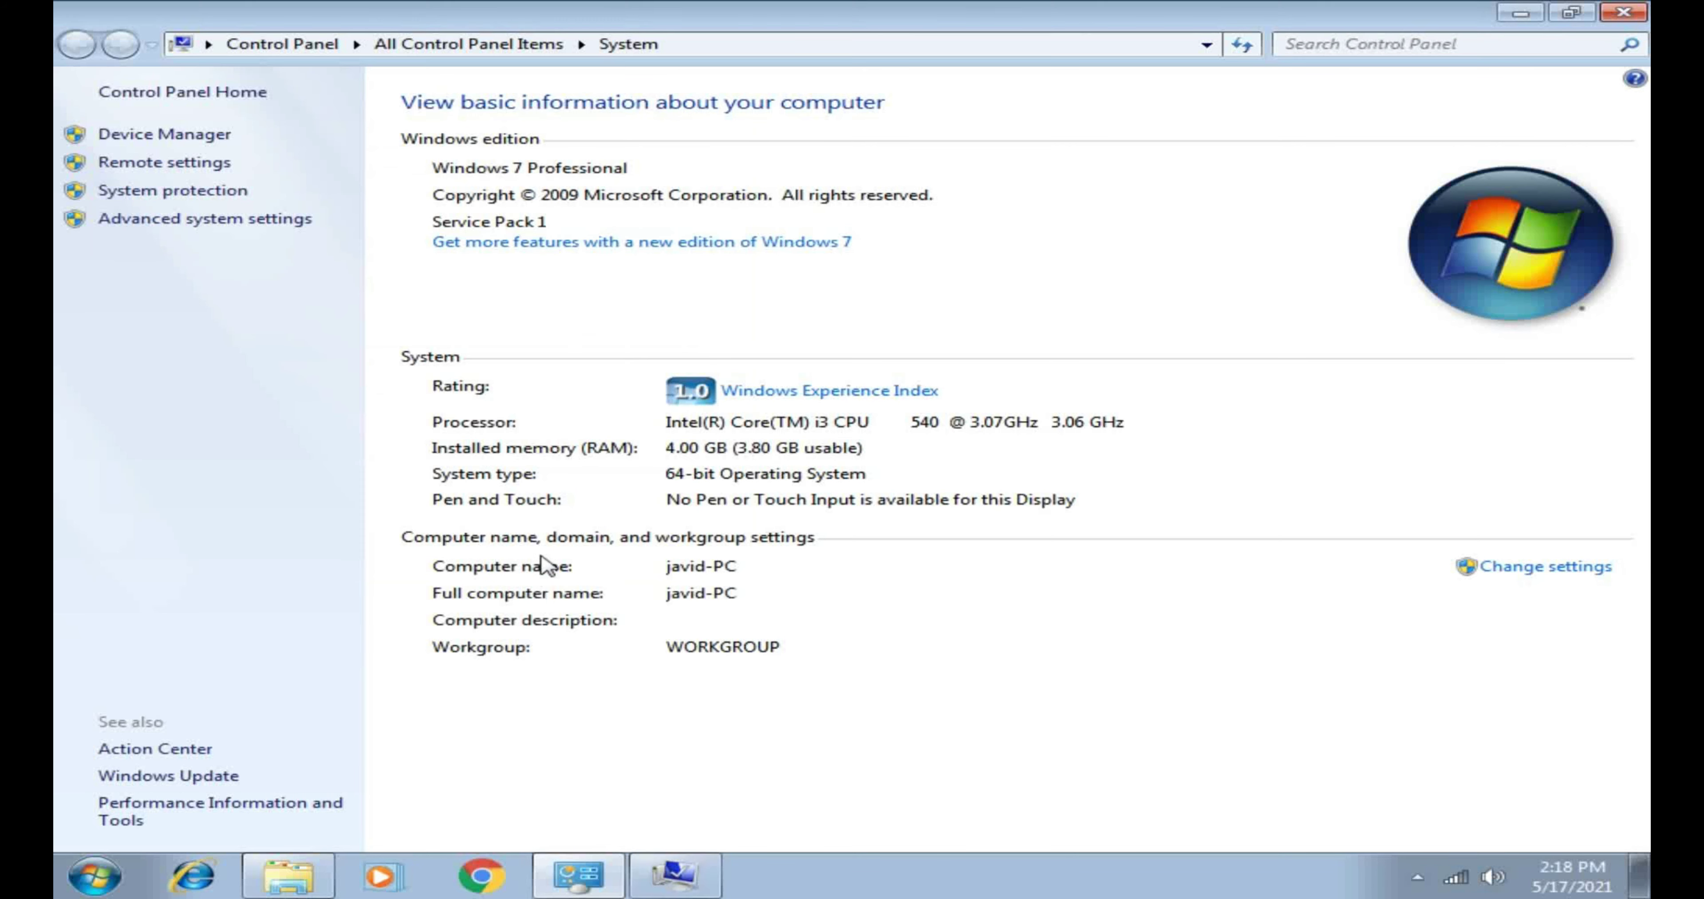
{"action": "left_click", "coordinate": [1624, 12]}
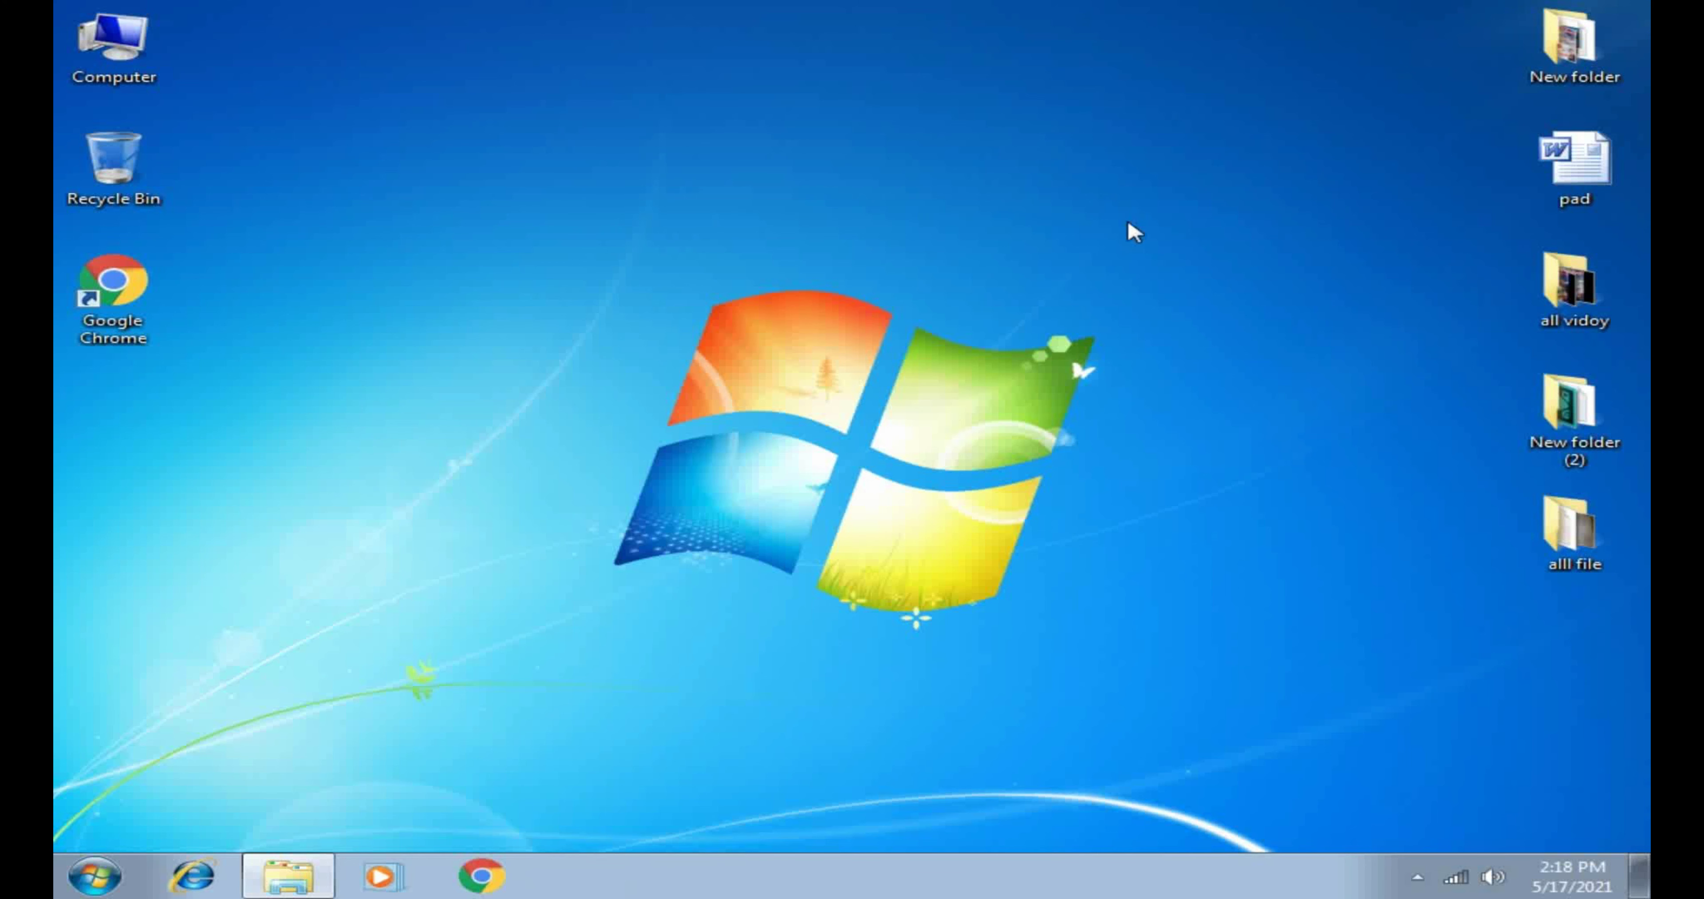
Step: Refresh the desktop twice
{"action": "right_click", "coordinate": [448, 273]}
{"action": "left_click", "coordinate": [523, 334]}
{"action": "right_click", "coordinate": [496, 338]}
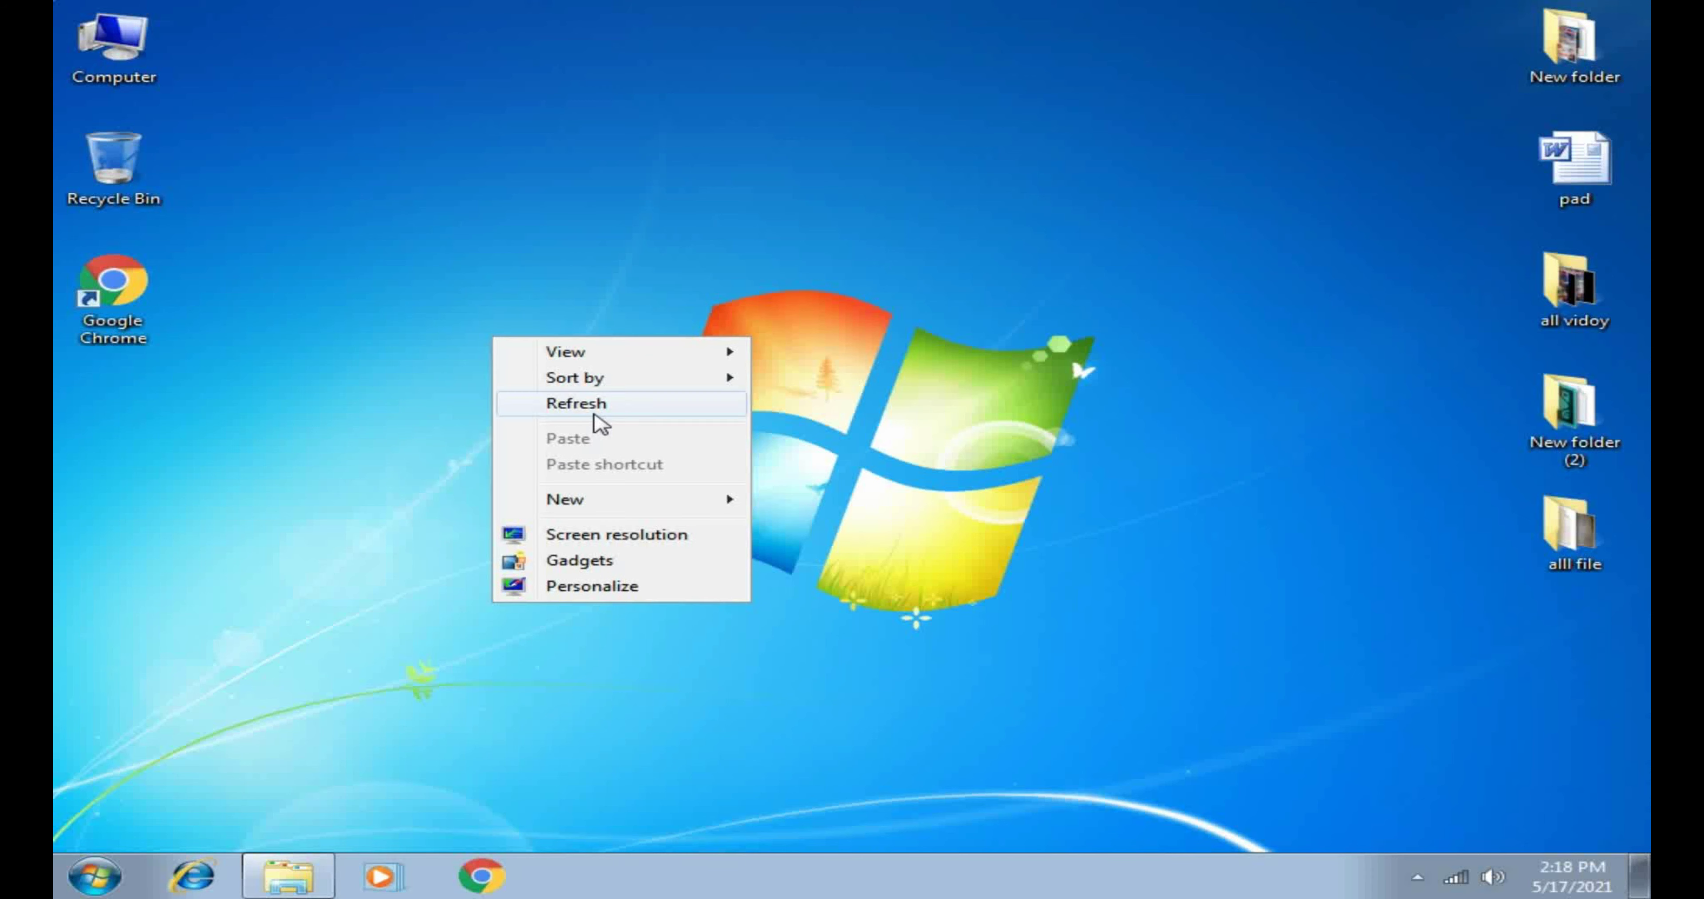
{"action": "left_click", "coordinate": [594, 415]}
Step: Open the Control Panel, look over its items and open the Fonts folder
{"action": "left_click", "coordinate": [95, 876]}
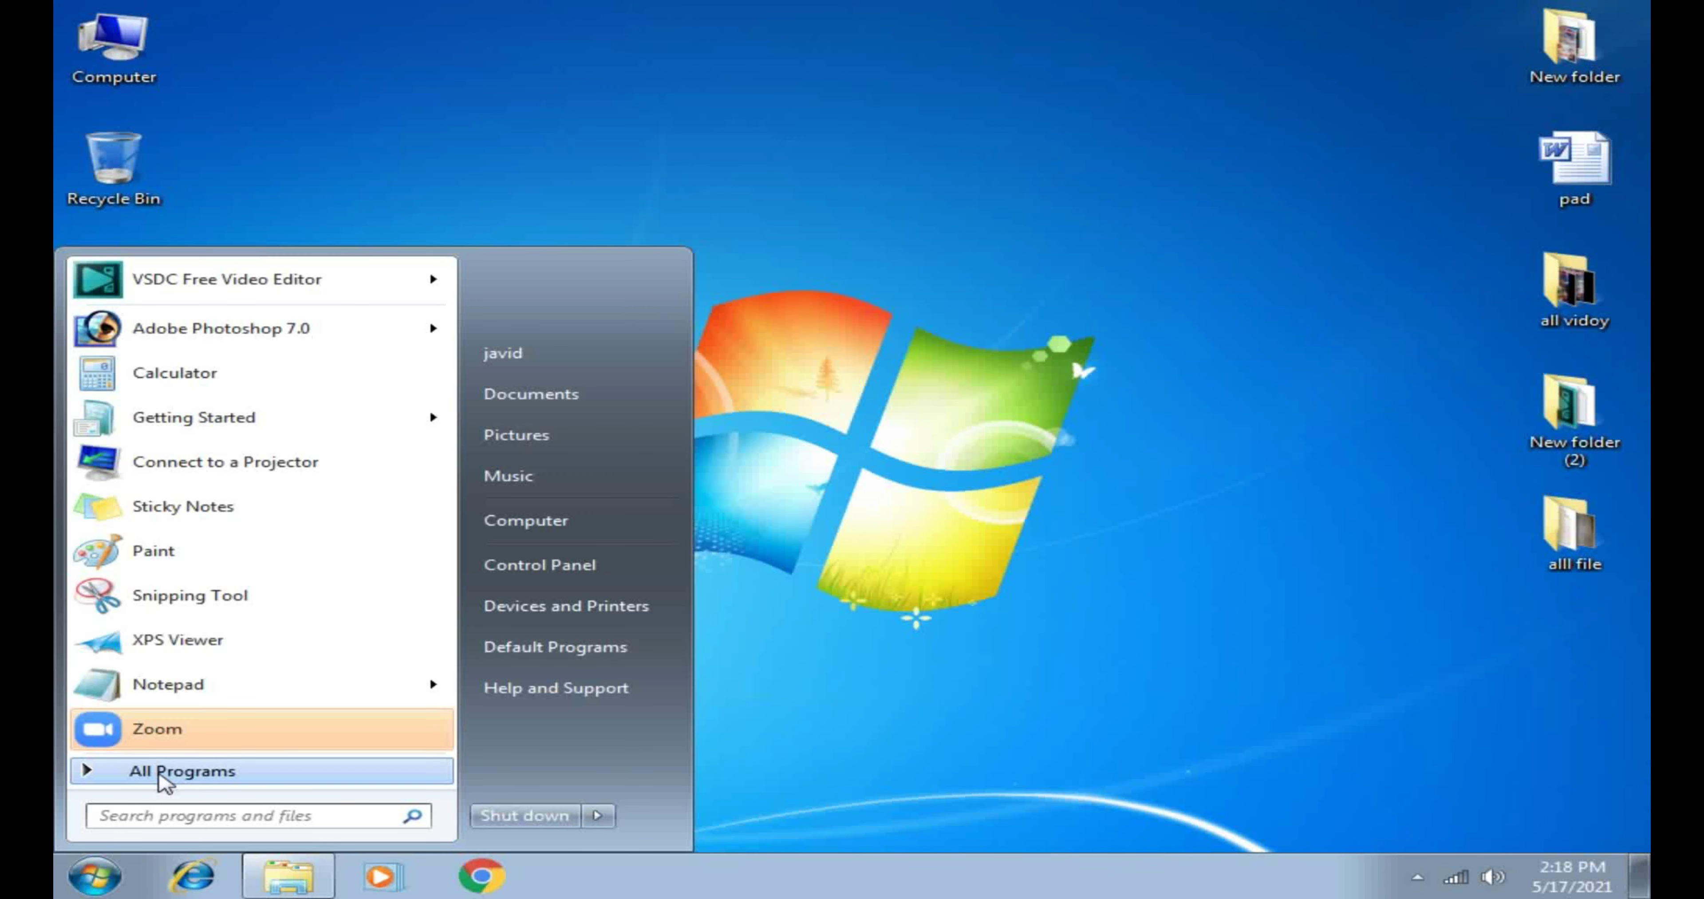
{"action": "left_click", "coordinate": [540, 568]}
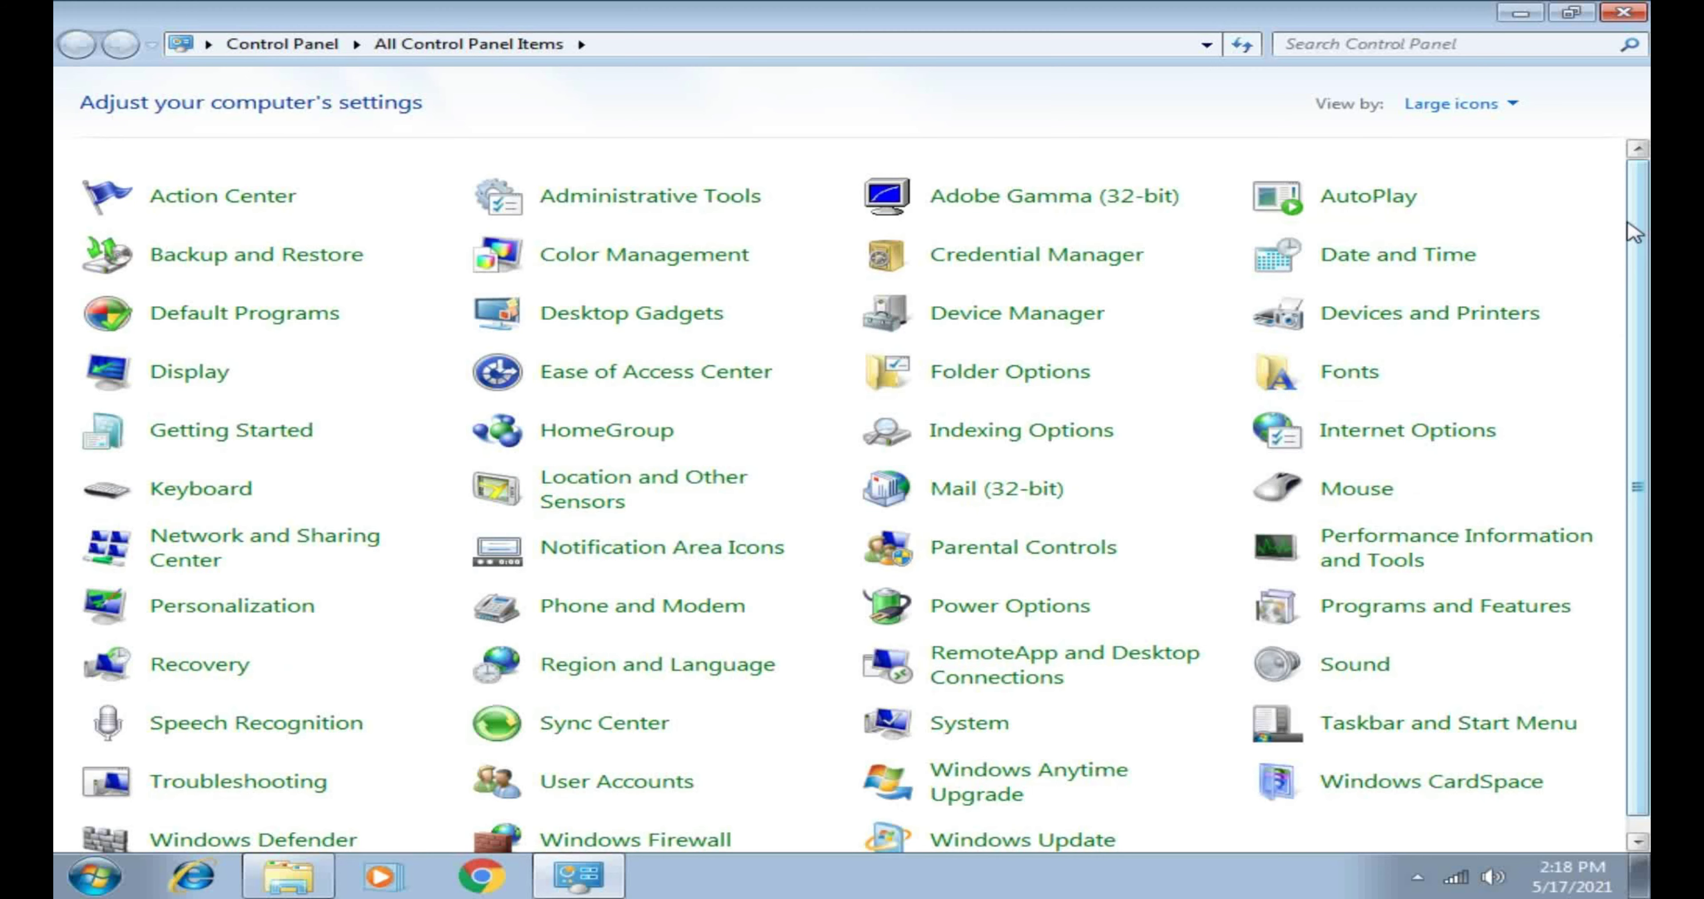
{"action": "scroll", "coordinate": [1646, 310], "scroll_direction": "down", "scroll_amount": 1}
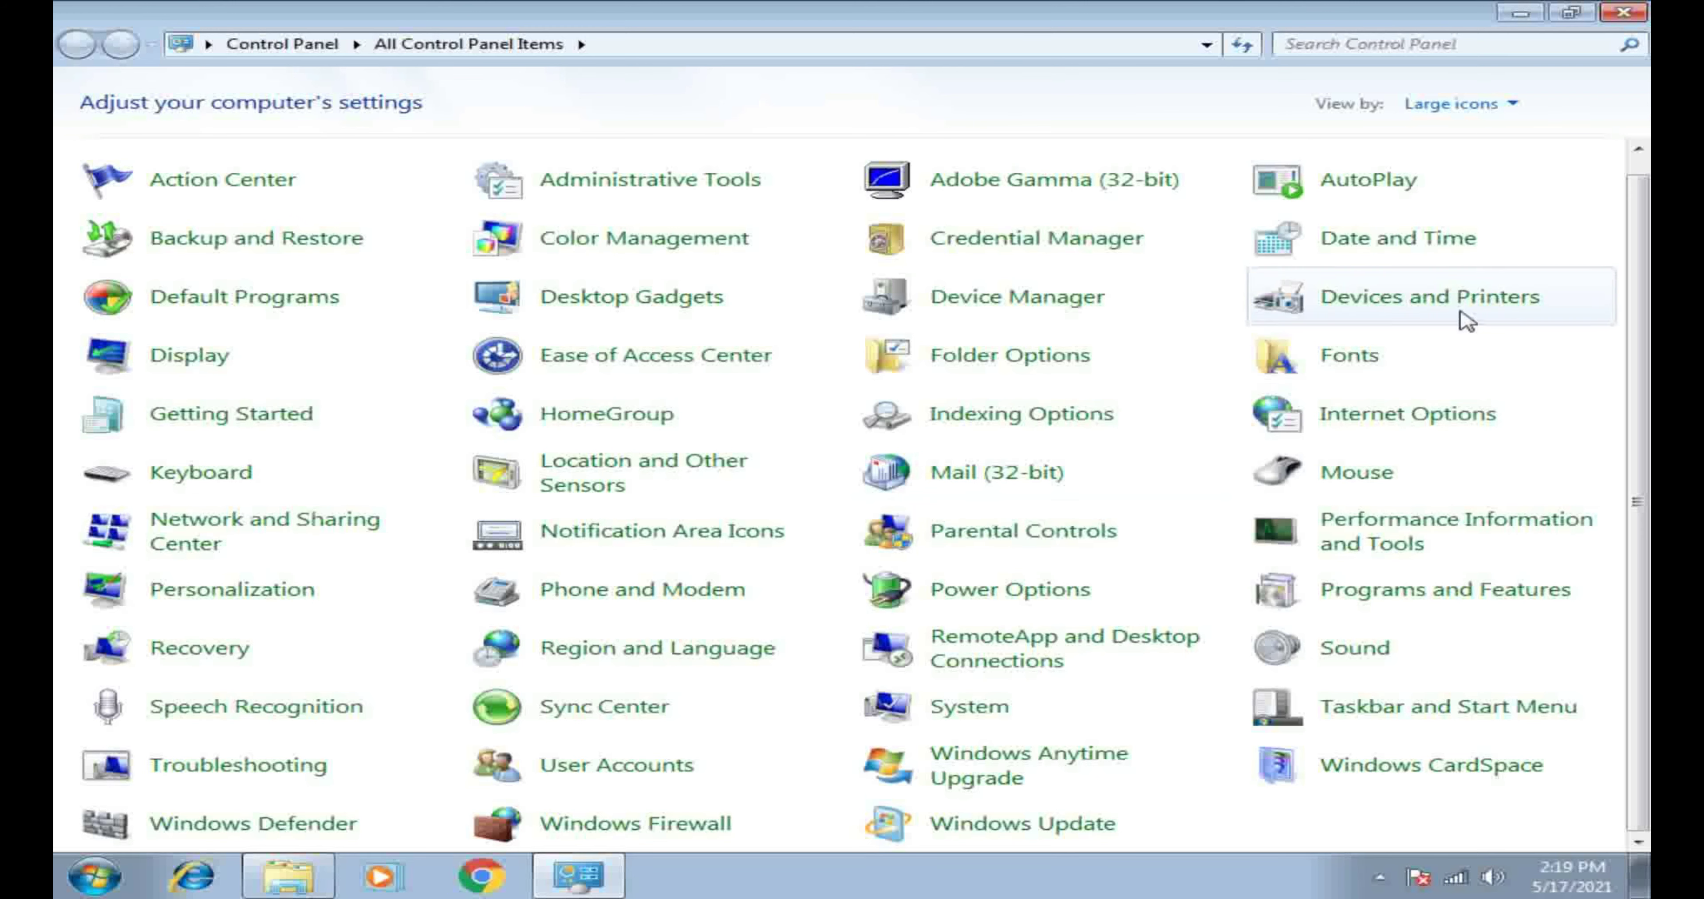
{"action": "left_click", "coordinate": [1346, 364]}
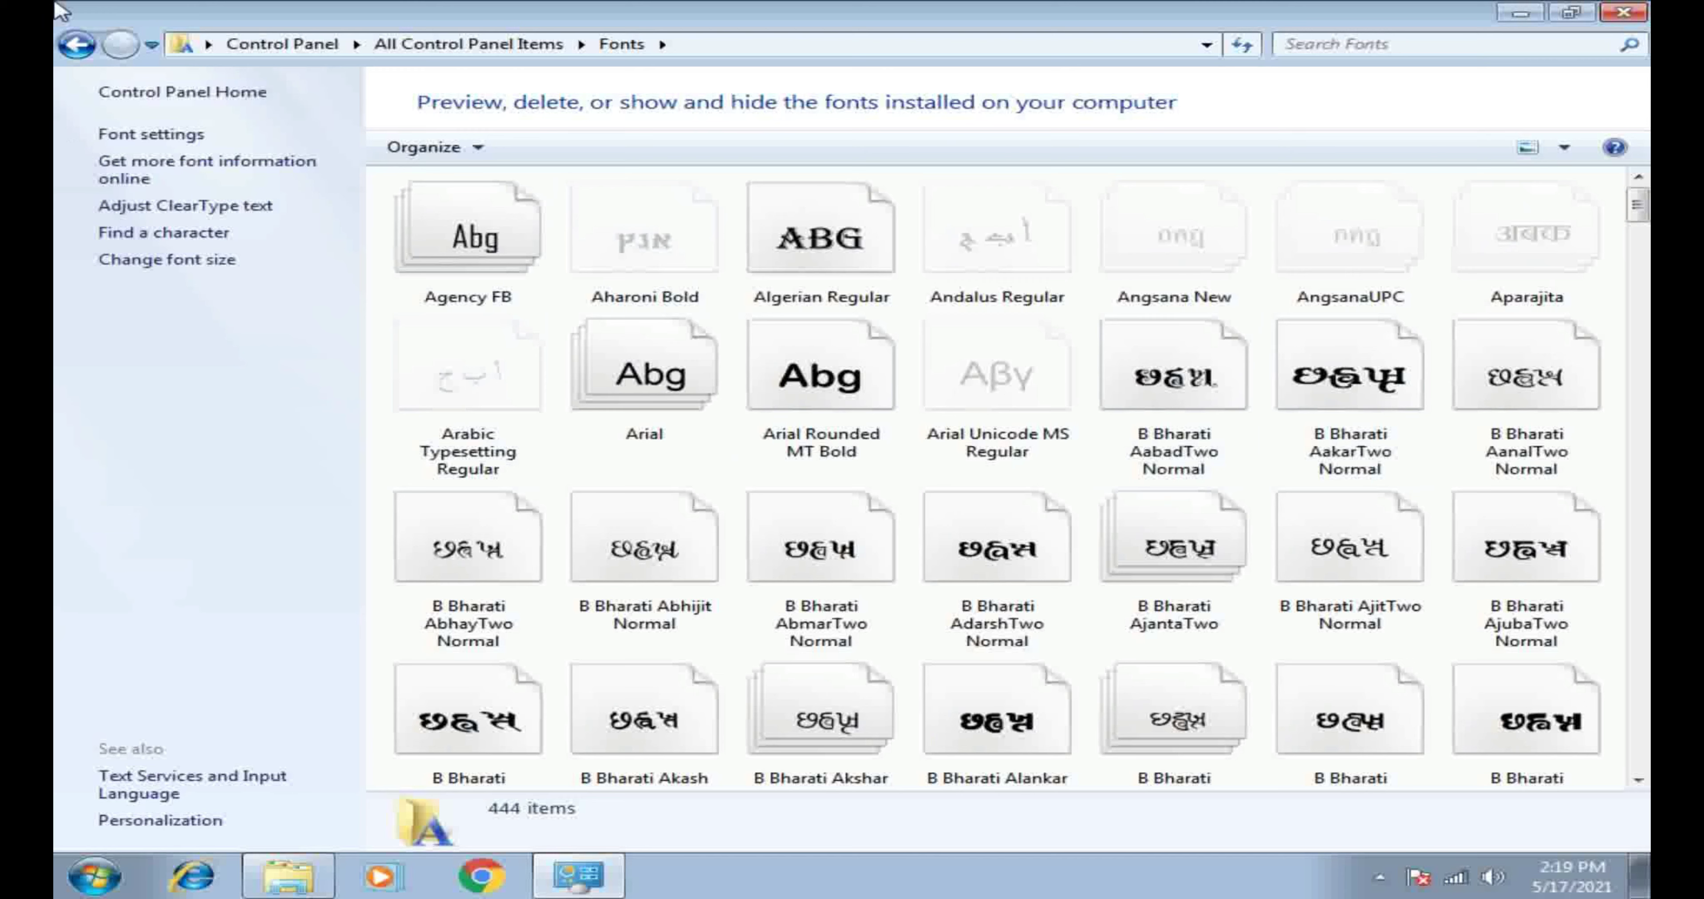
Step: Minimize the Fonts window, refresh the desktop and launch Google Chrome
{"action": "left_click", "coordinate": [1512, 12]}
{"action": "right_click", "coordinate": [537, 284]}
{"action": "left_click", "coordinate": [616, 350]}
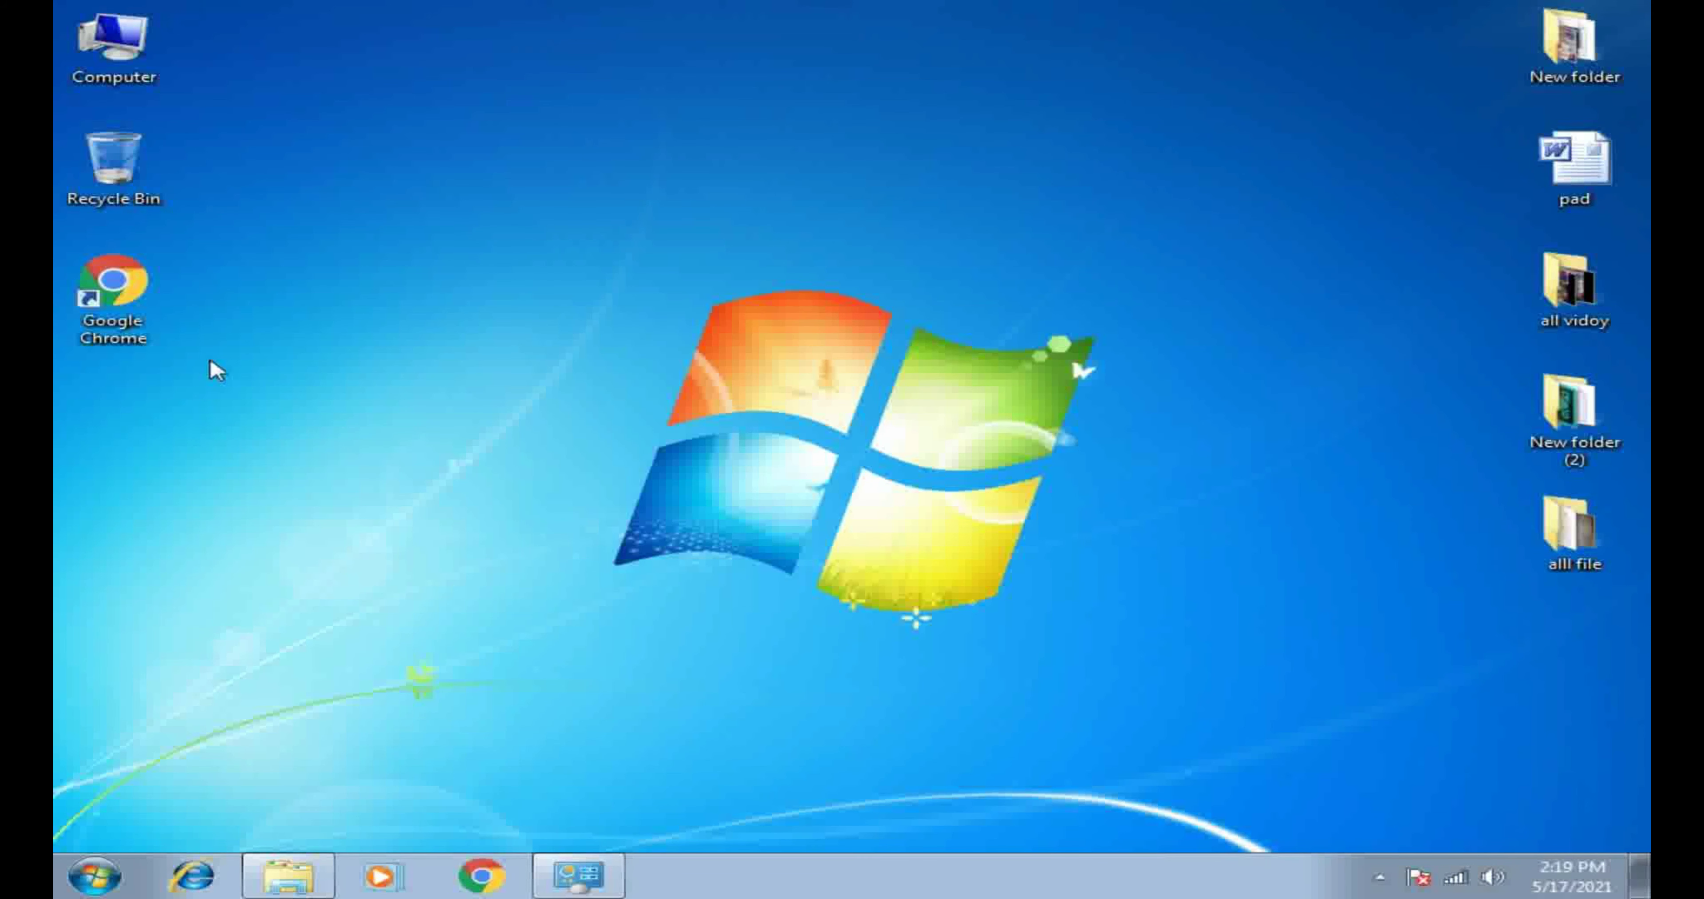
{"action": "left_click", "coordinate": [80, 324]}
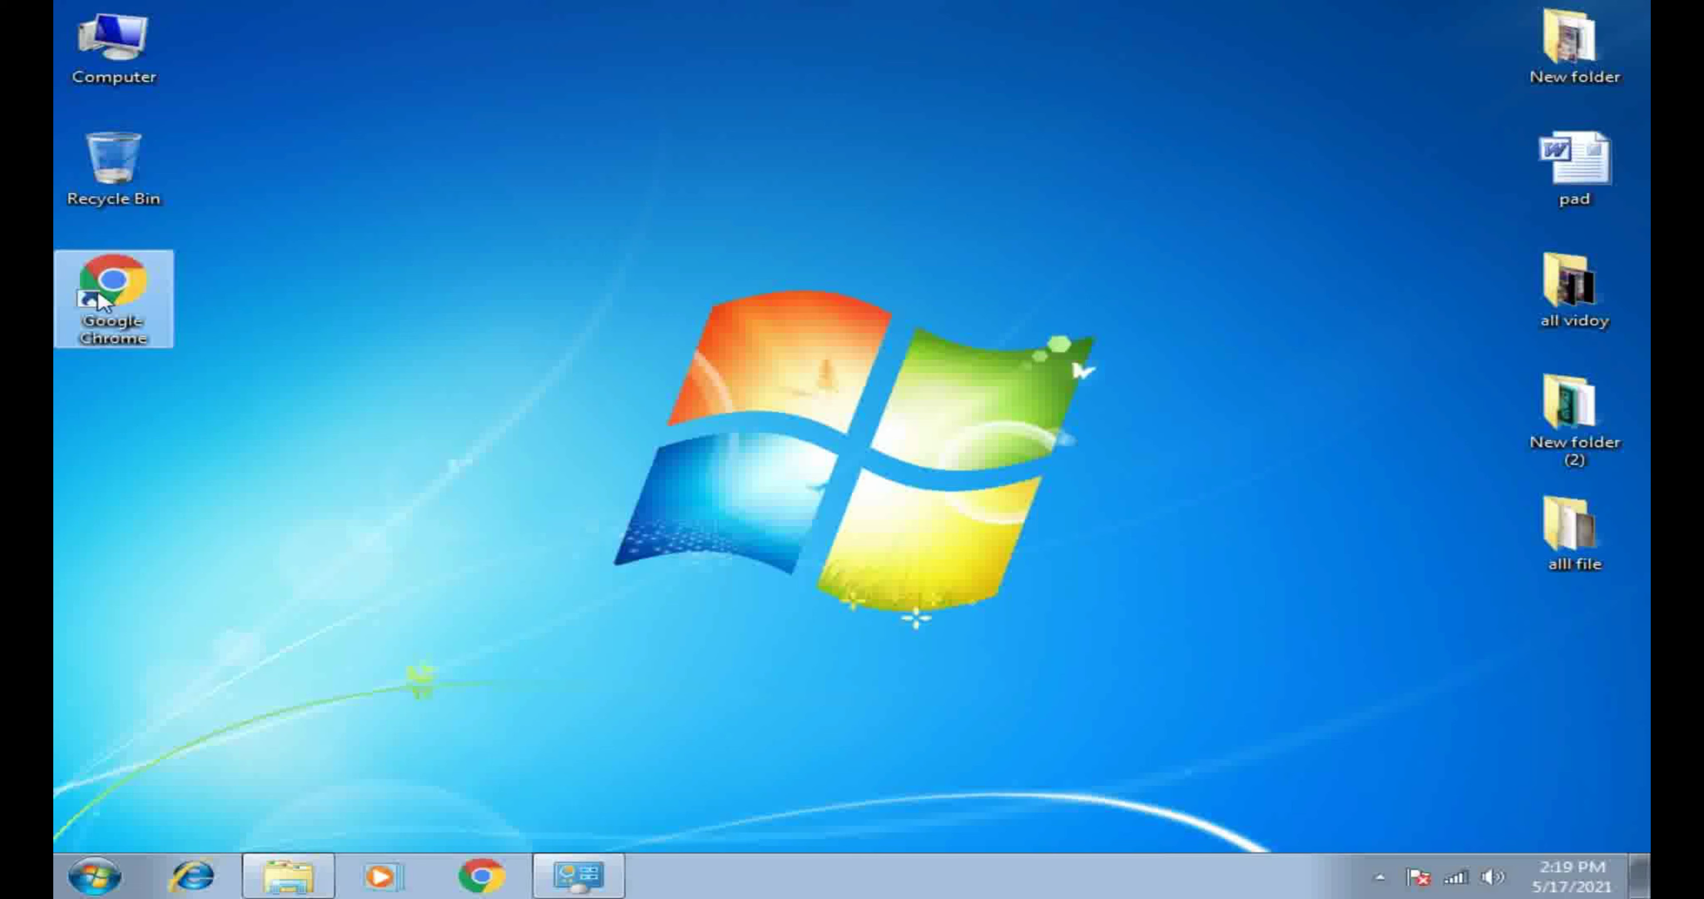
Step: Bring back the Fonts window to view its Organize commands and minimize it to return to Chrome
{"action": "left_click", "coordinate": [576, 878]}
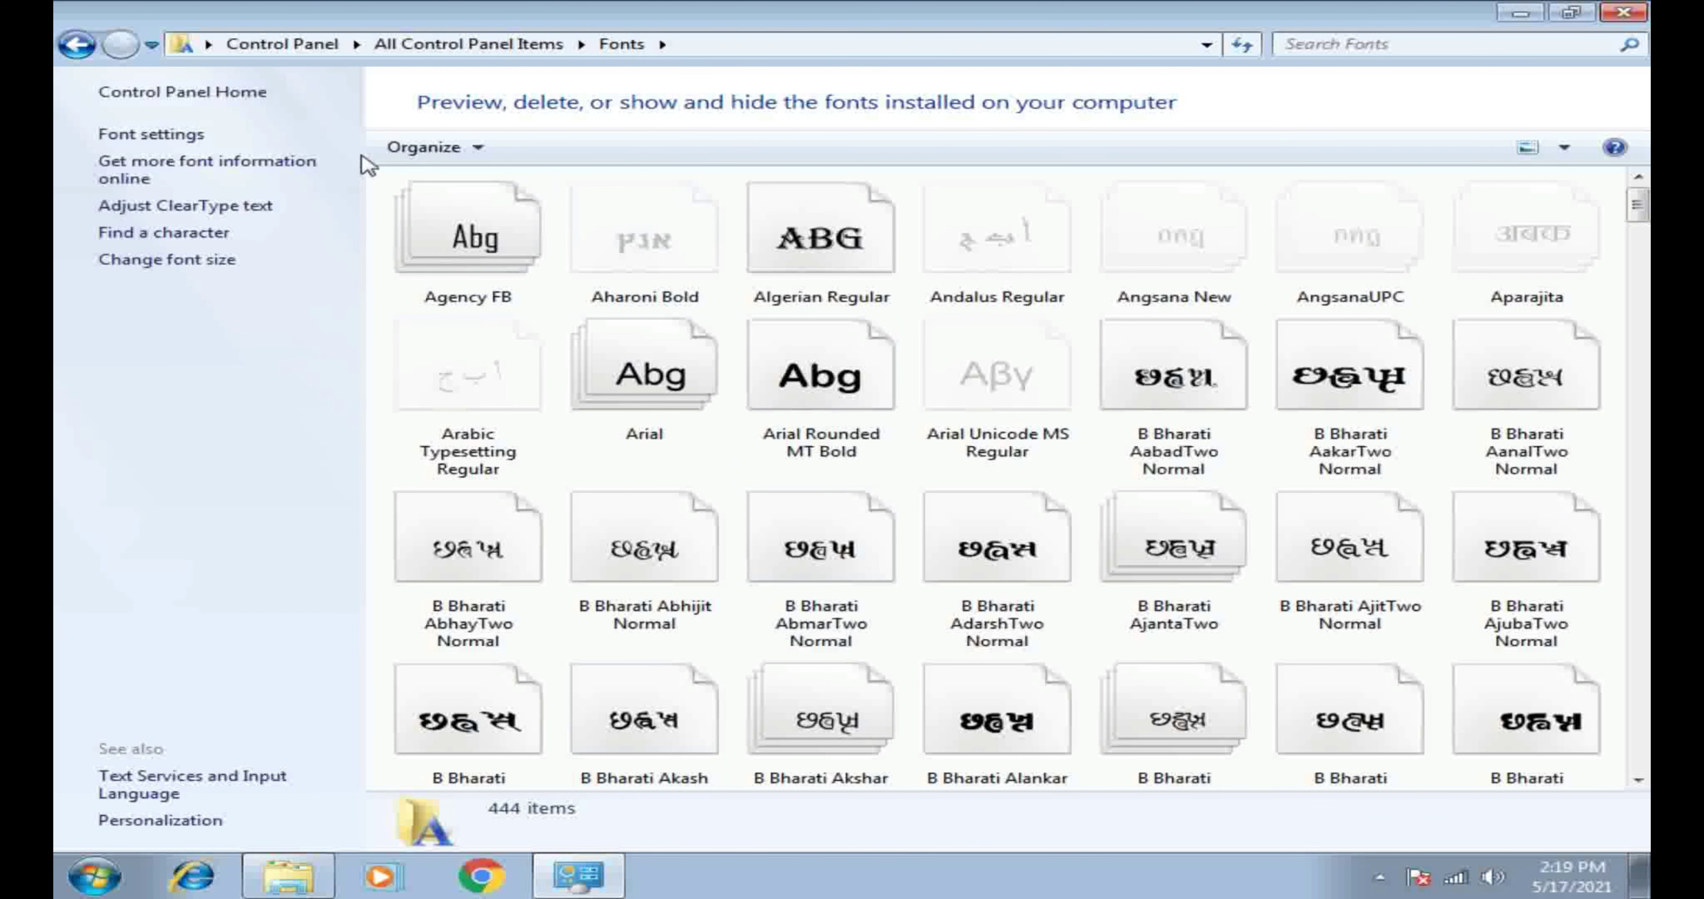
{"action": "left_click", "coordinate": [417, 146]}
{"action": "left_click", "coordinate": [400, 146]}
{"action": "left_click", "coordinate": [397, 145]}
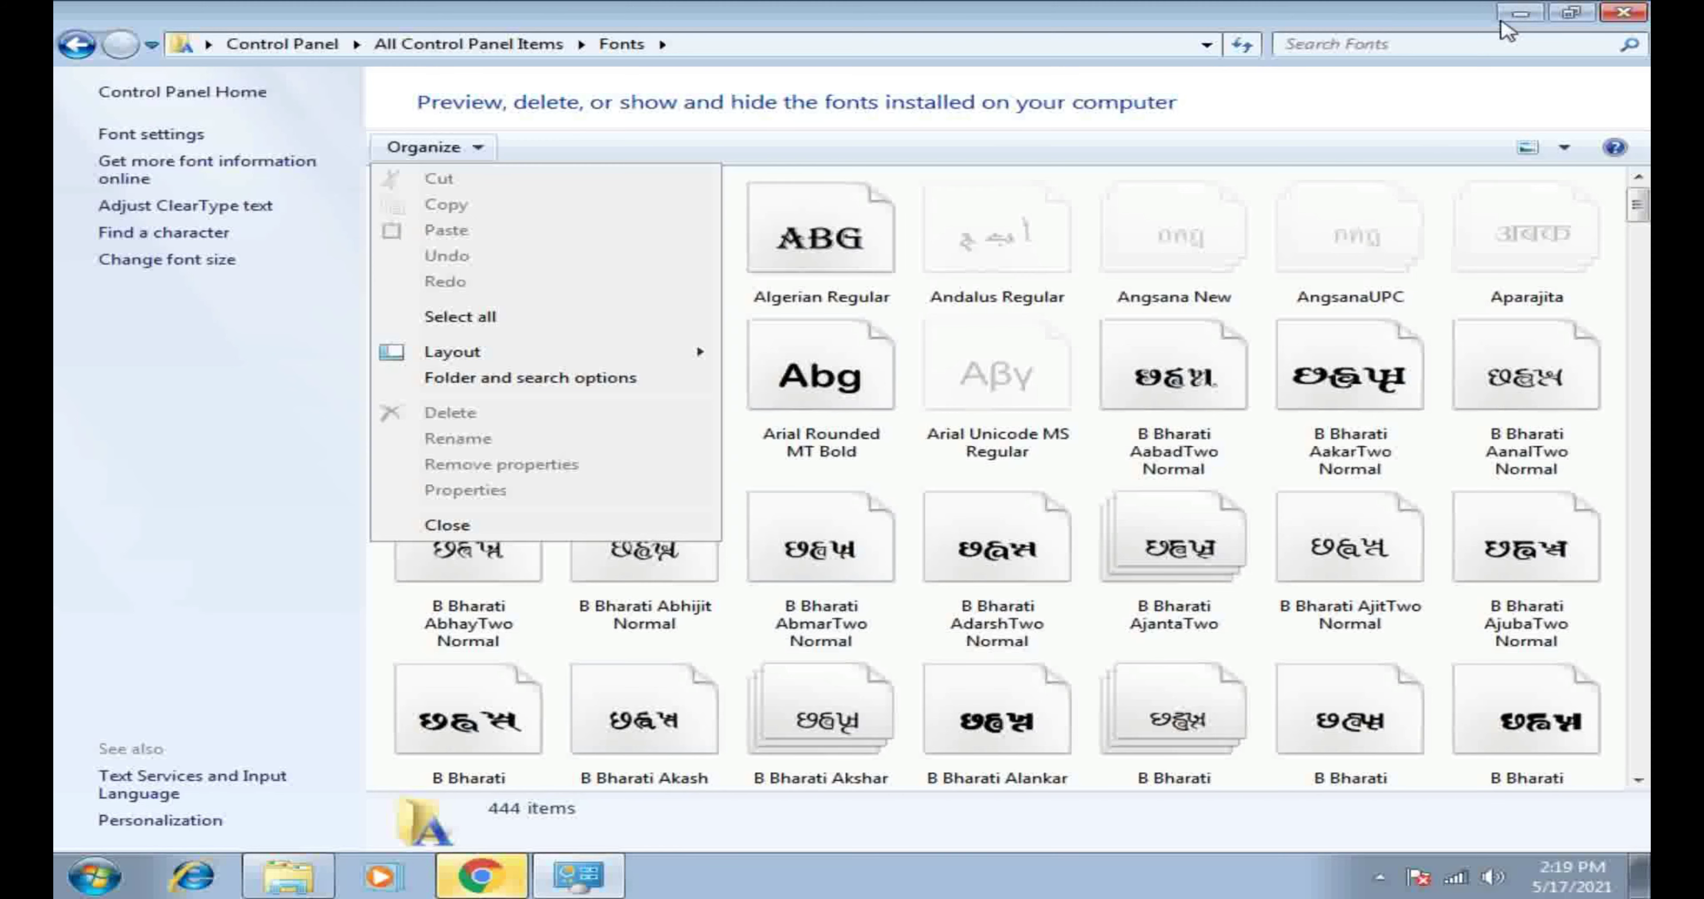
{"action": "left_click", "coordinate": [1519, 14]}
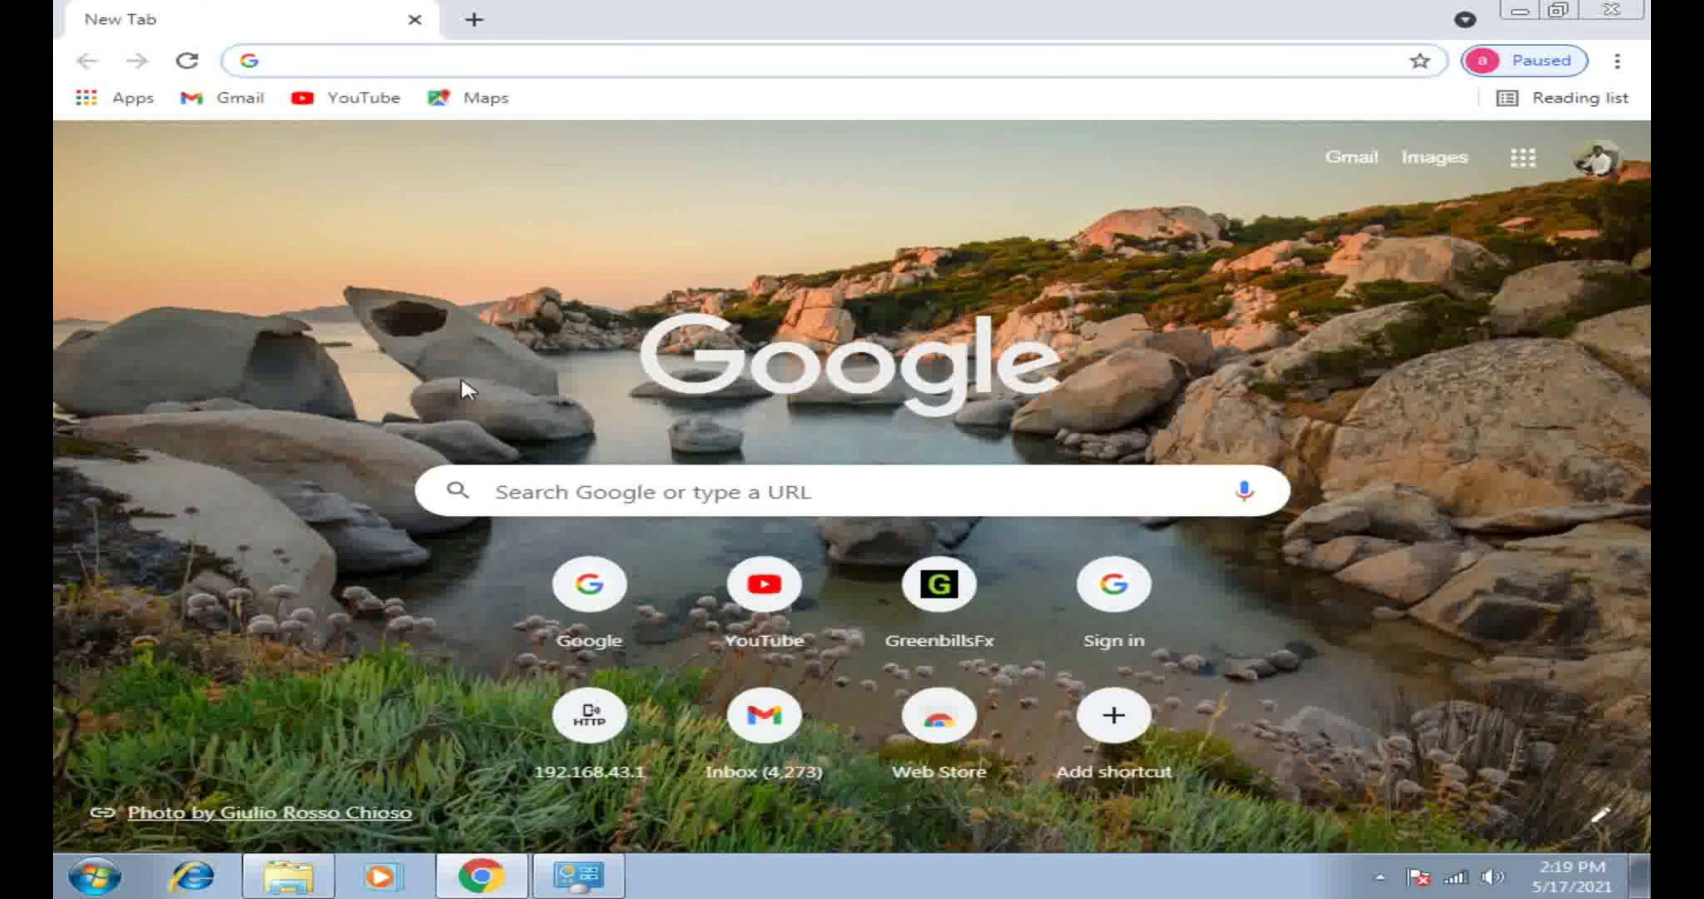
{"action": "type", "text": "ww"}
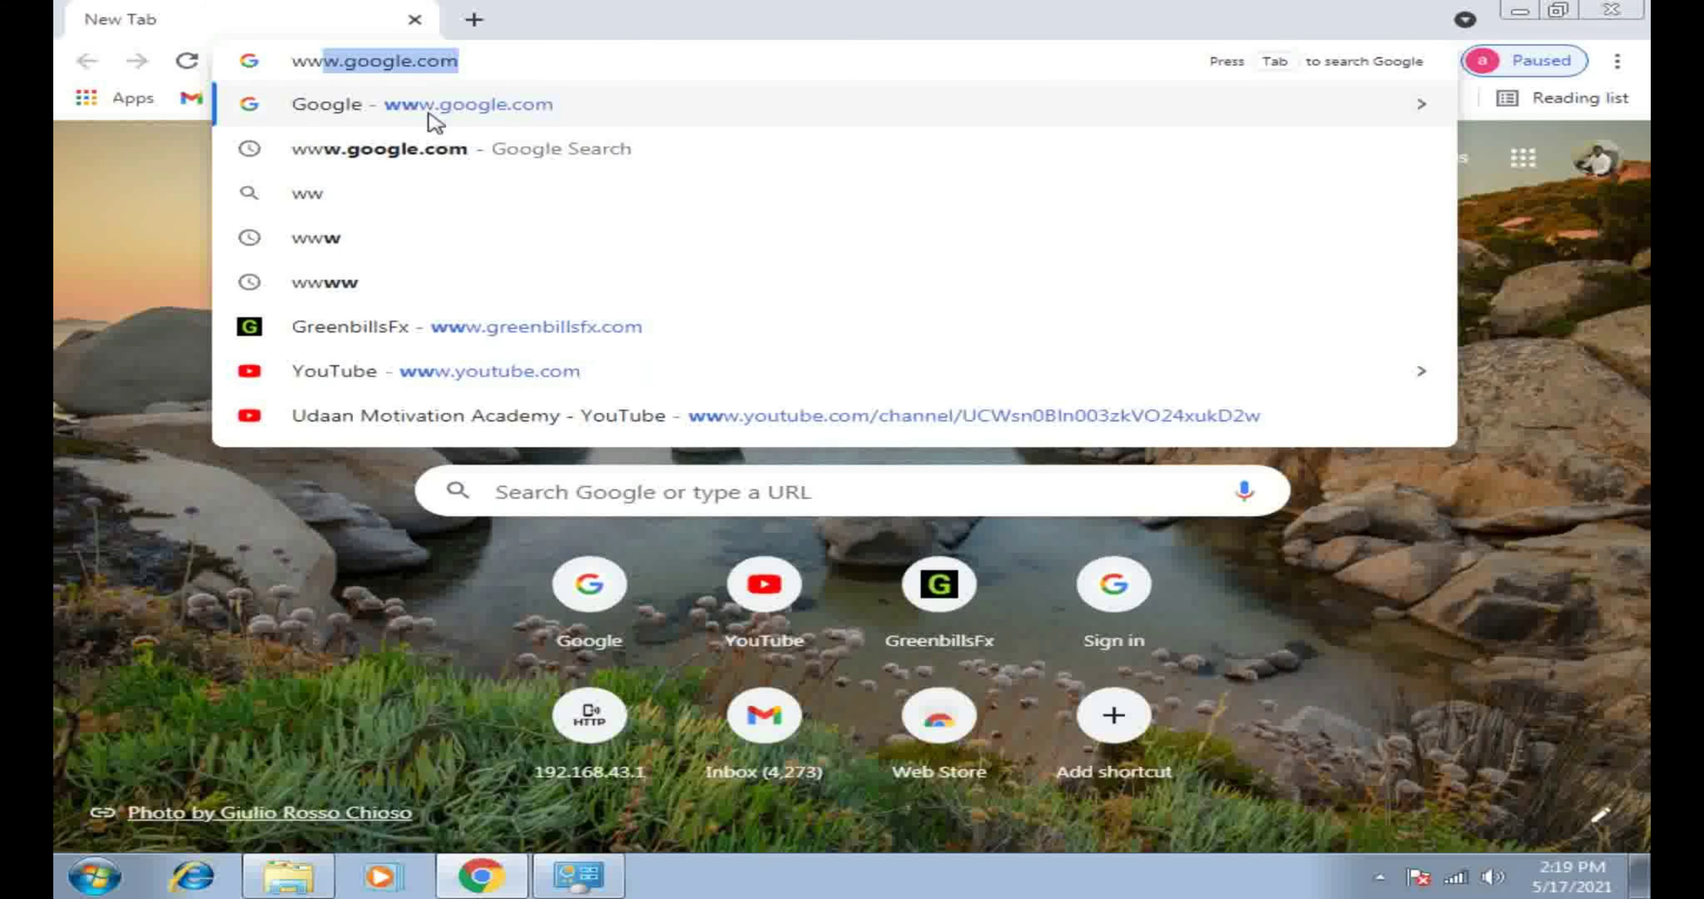
{"action": "left_click", "coordinate": [433, 119]}
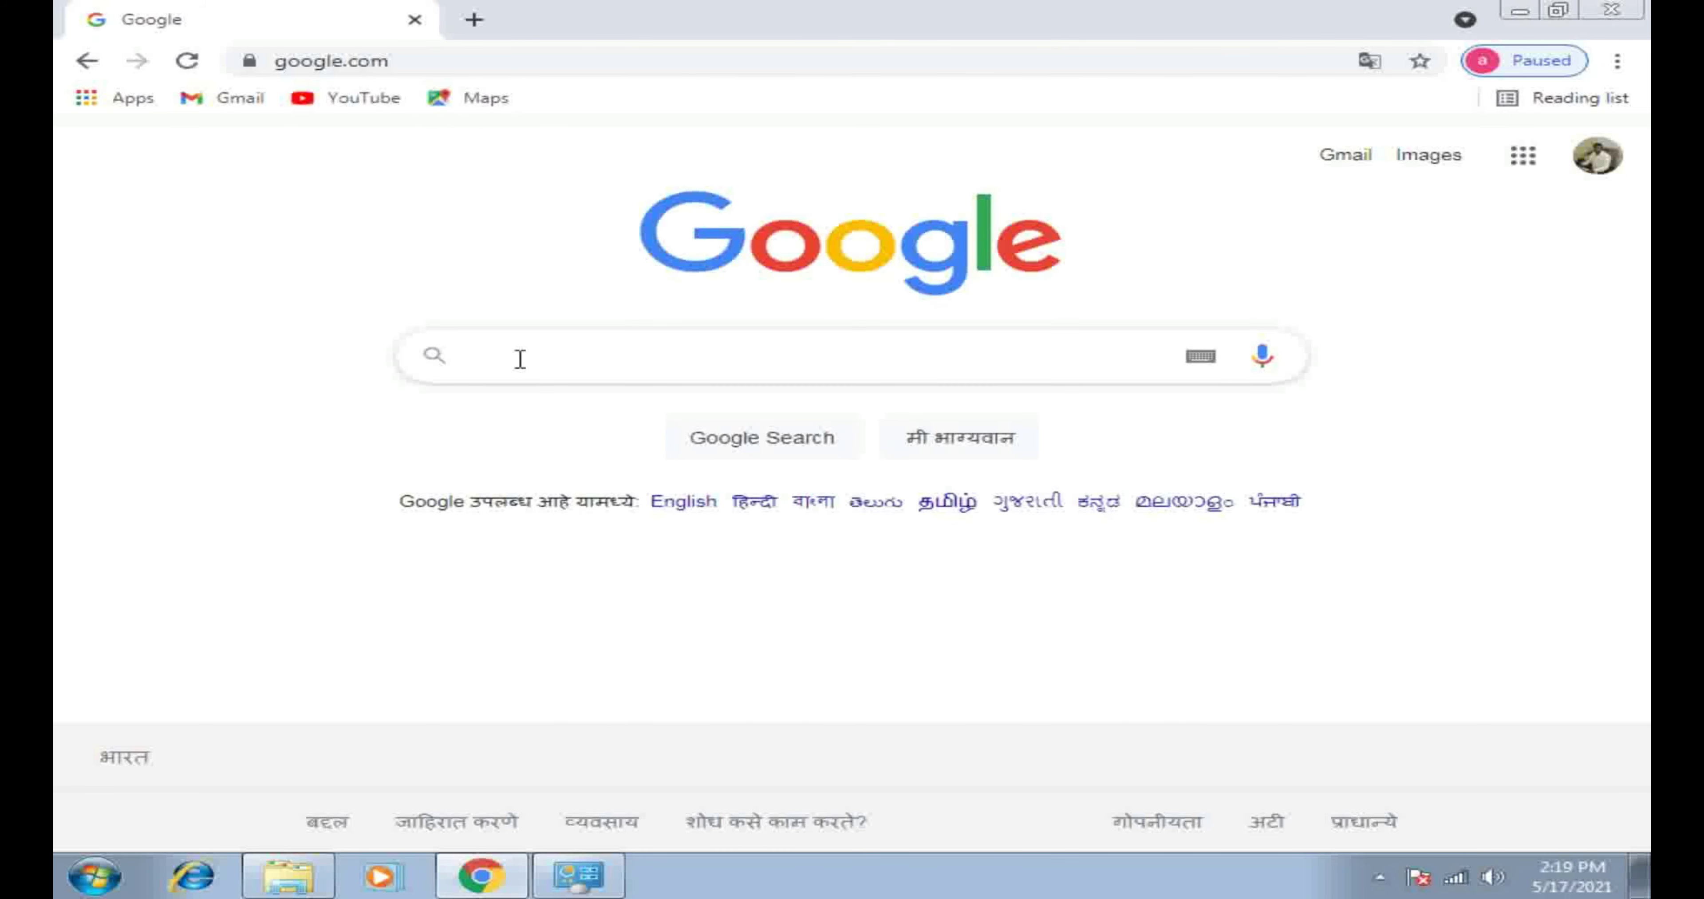
{"action": "left_click", "coordinate": [521, 359]}
{"action": "type", "text": "forn"}
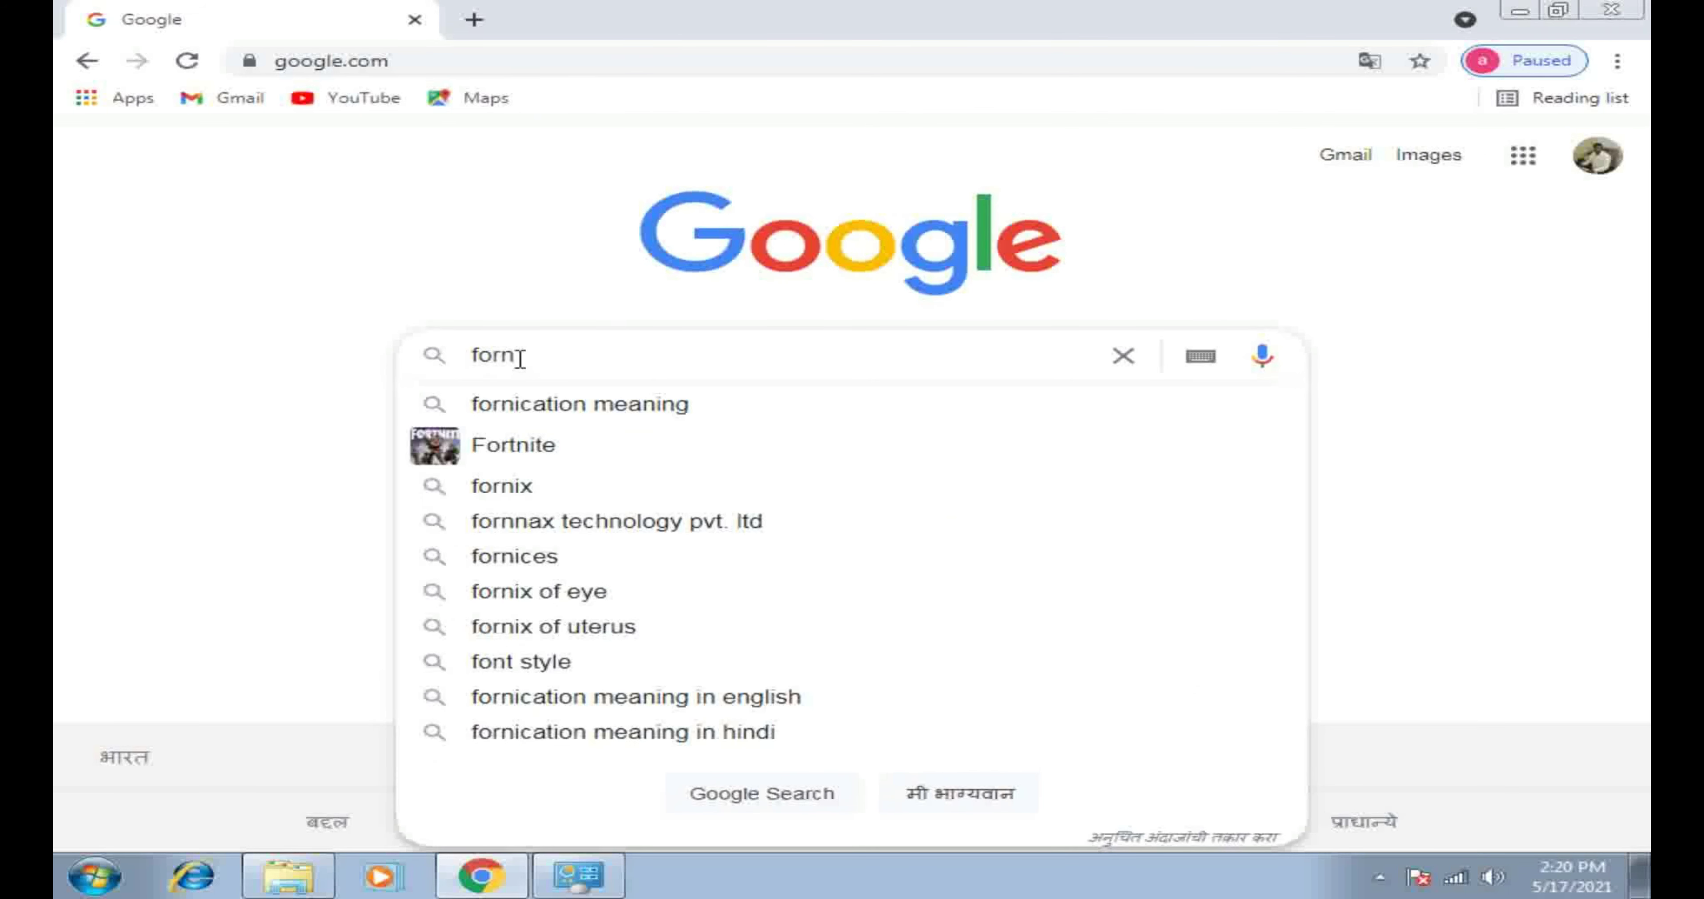
{"action": "type", "text": "t "}
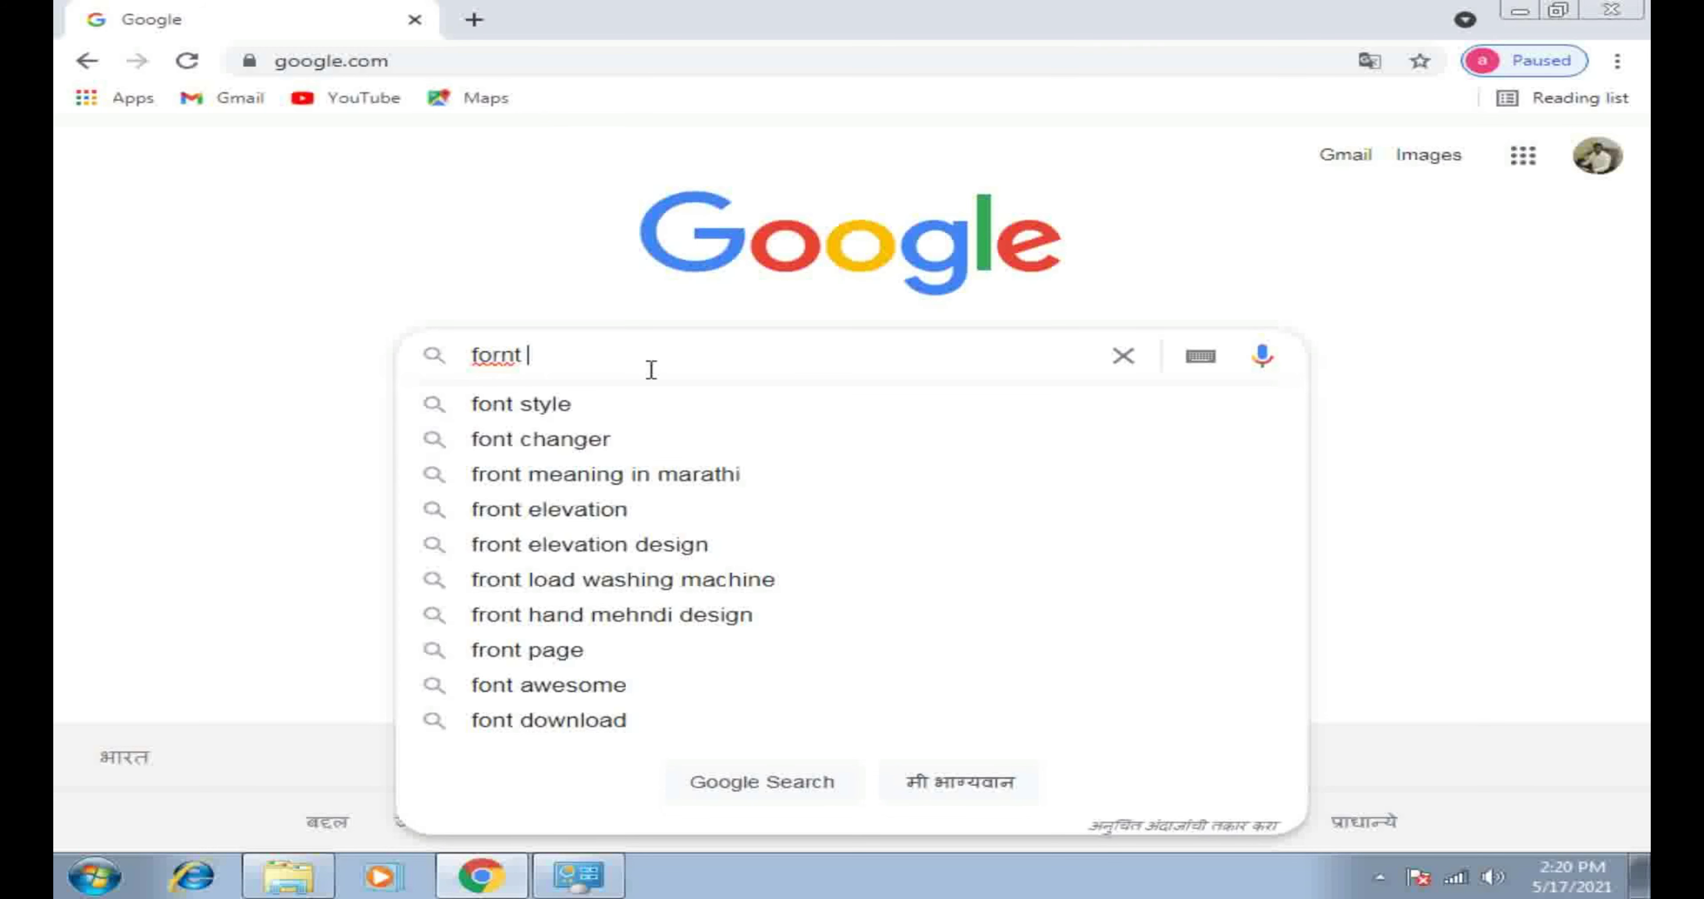
{"action": "type", "text": "do"}
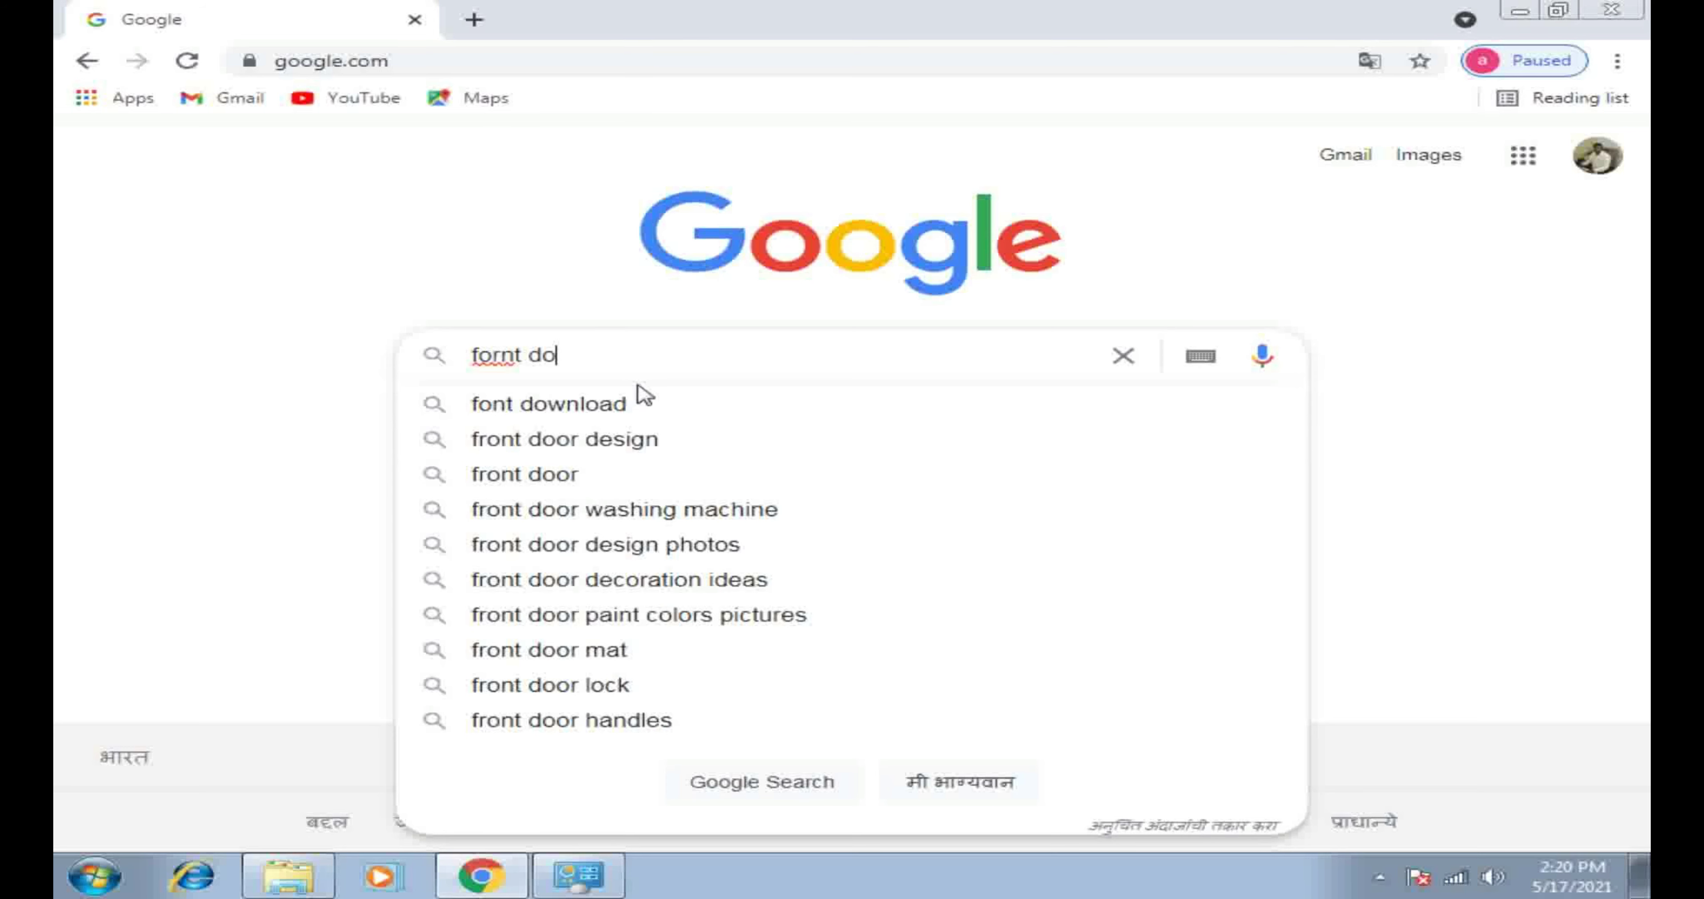
{"action": "key", "text": "BackSpace"}
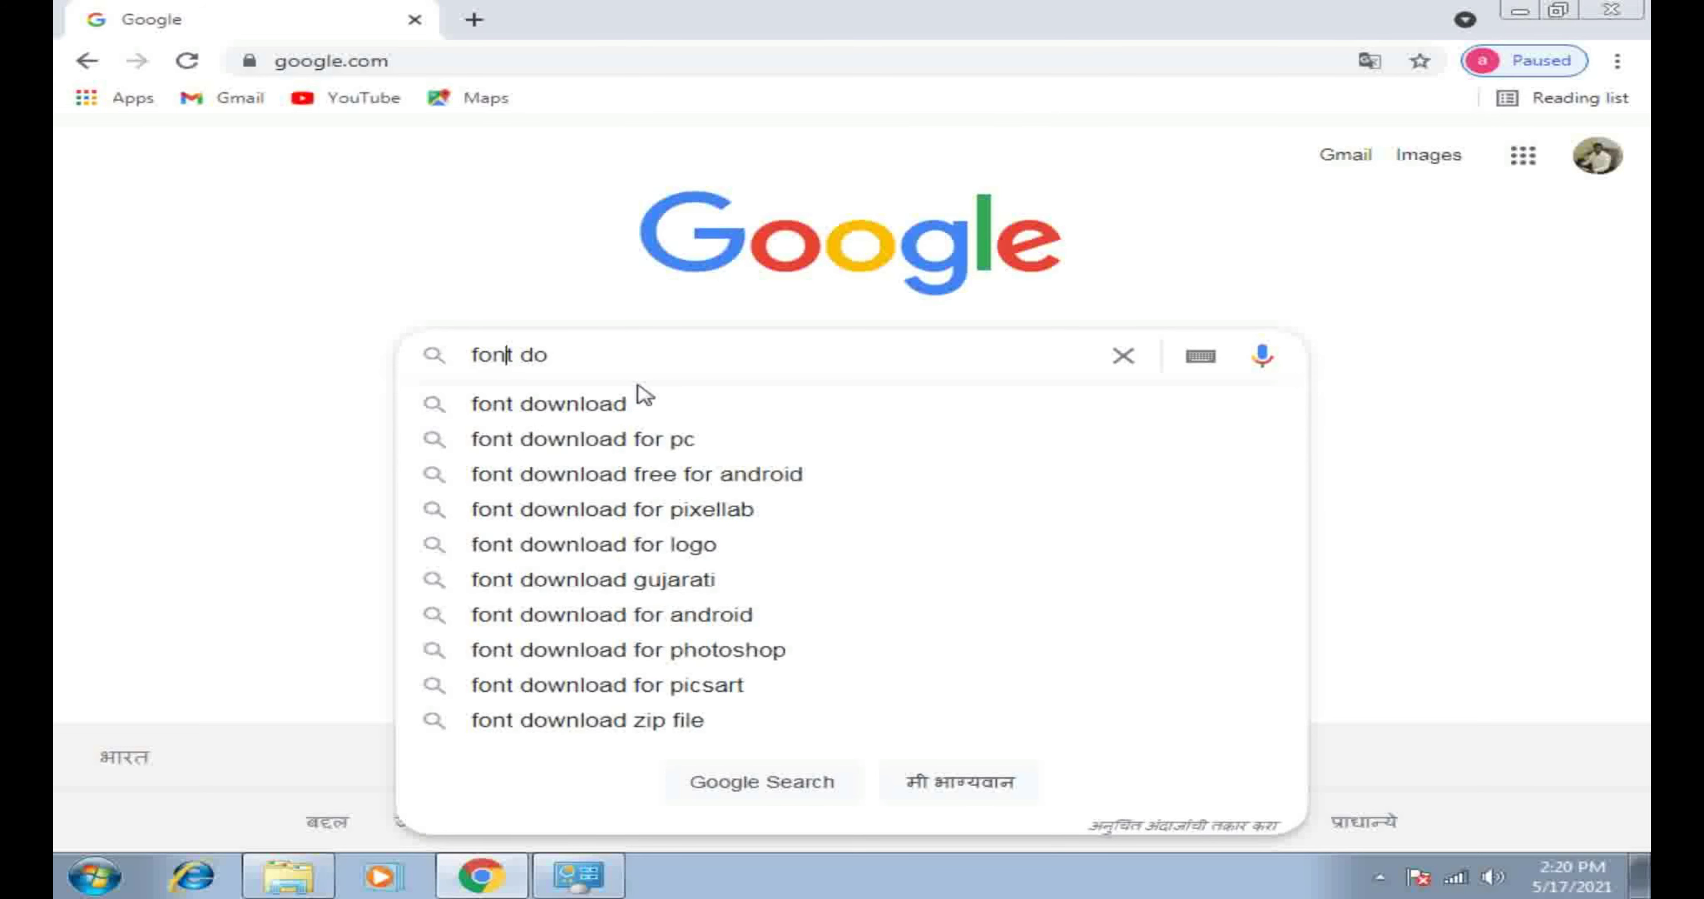
{"action": "left_click", "coordinate": [523, 404]}
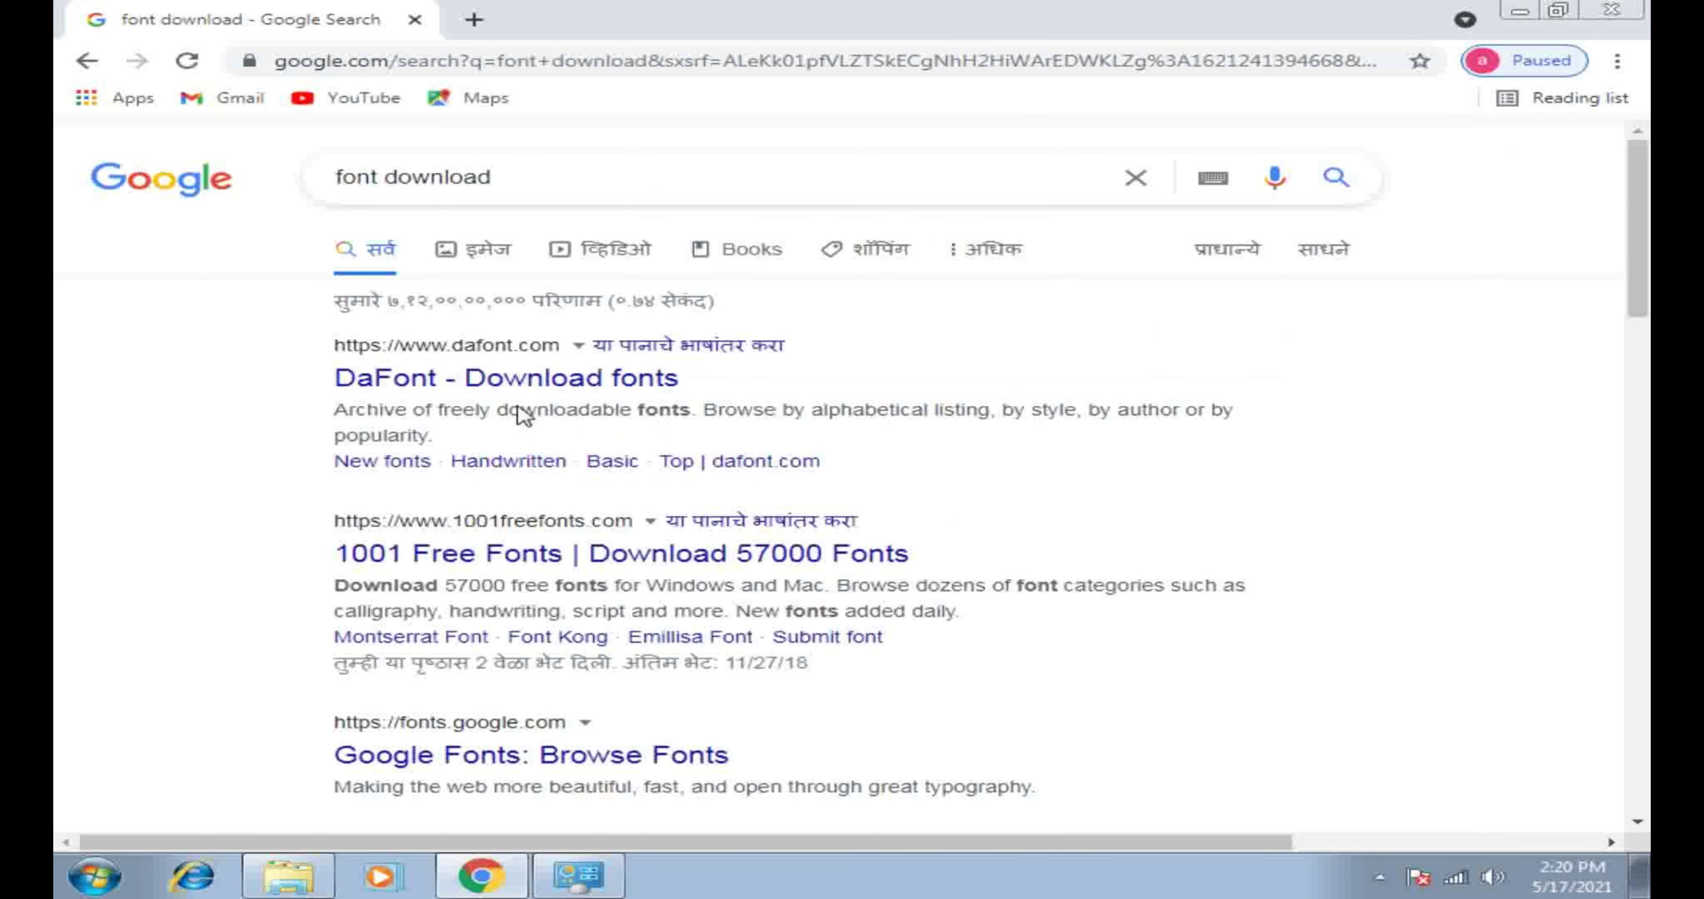
Step: Open the 1001 Free Fonts website from the search results and download the Brother Tattoo font
{"action": "left_click", "coordinate": [634, 562]}
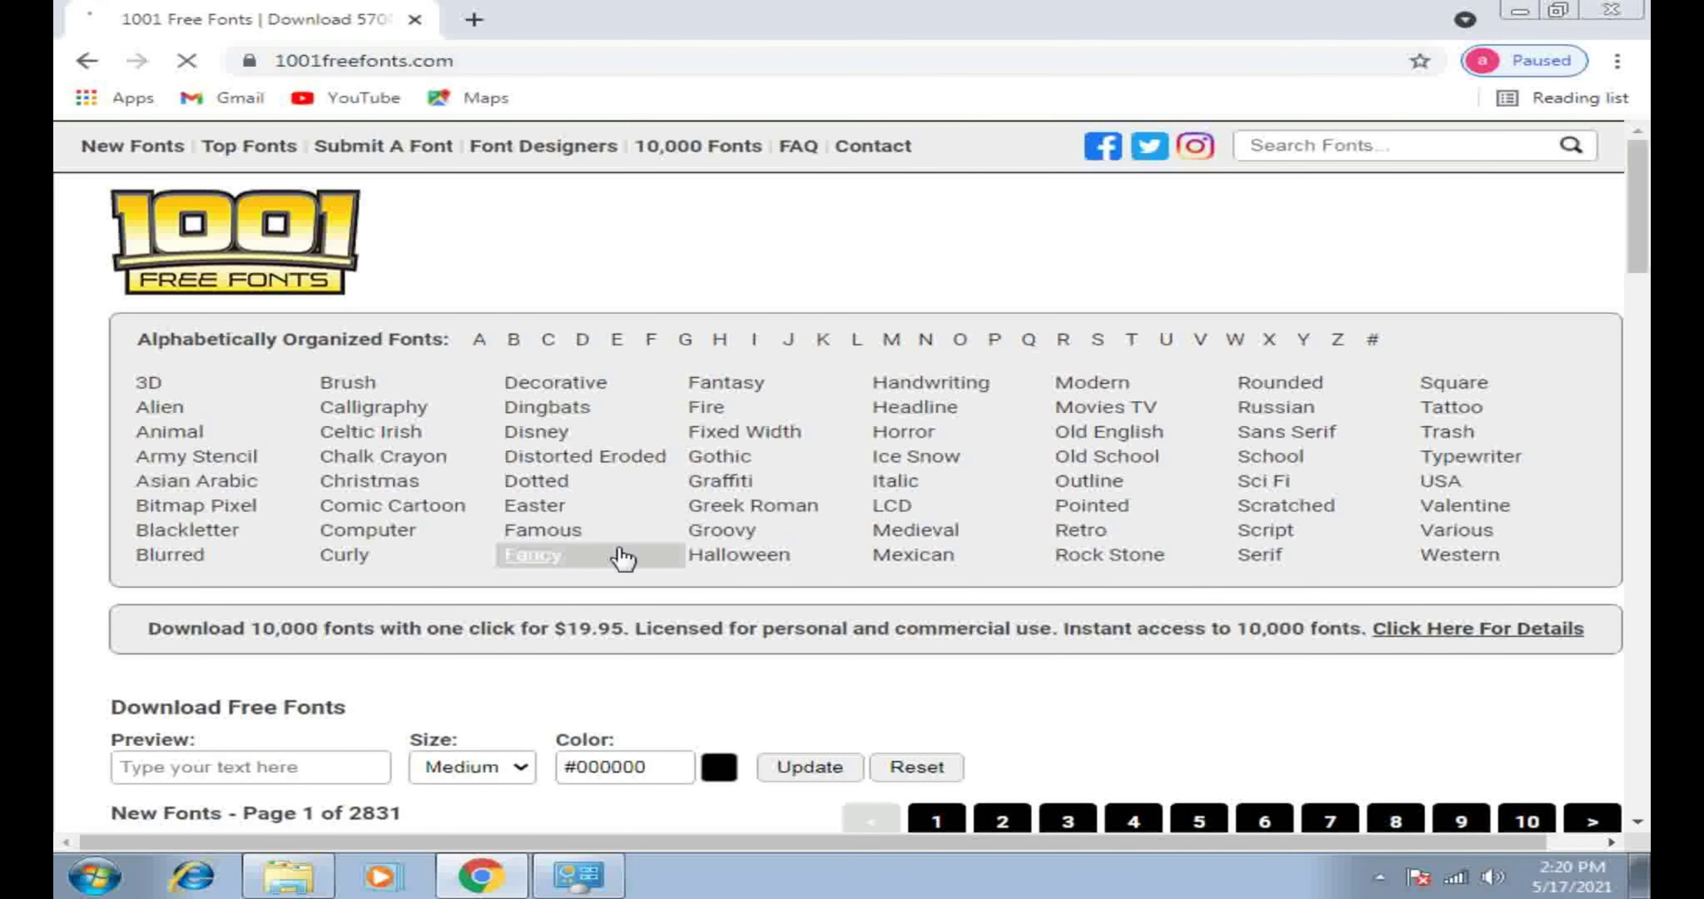
{"action": "scroll", "coordinate": [926, 496], "scroll_direction": "down", "scroll_amount": 5}
{"action": "scroll", "coordinate": [965, 562], "scroll_direction": "down", "scroll_amount": 5}
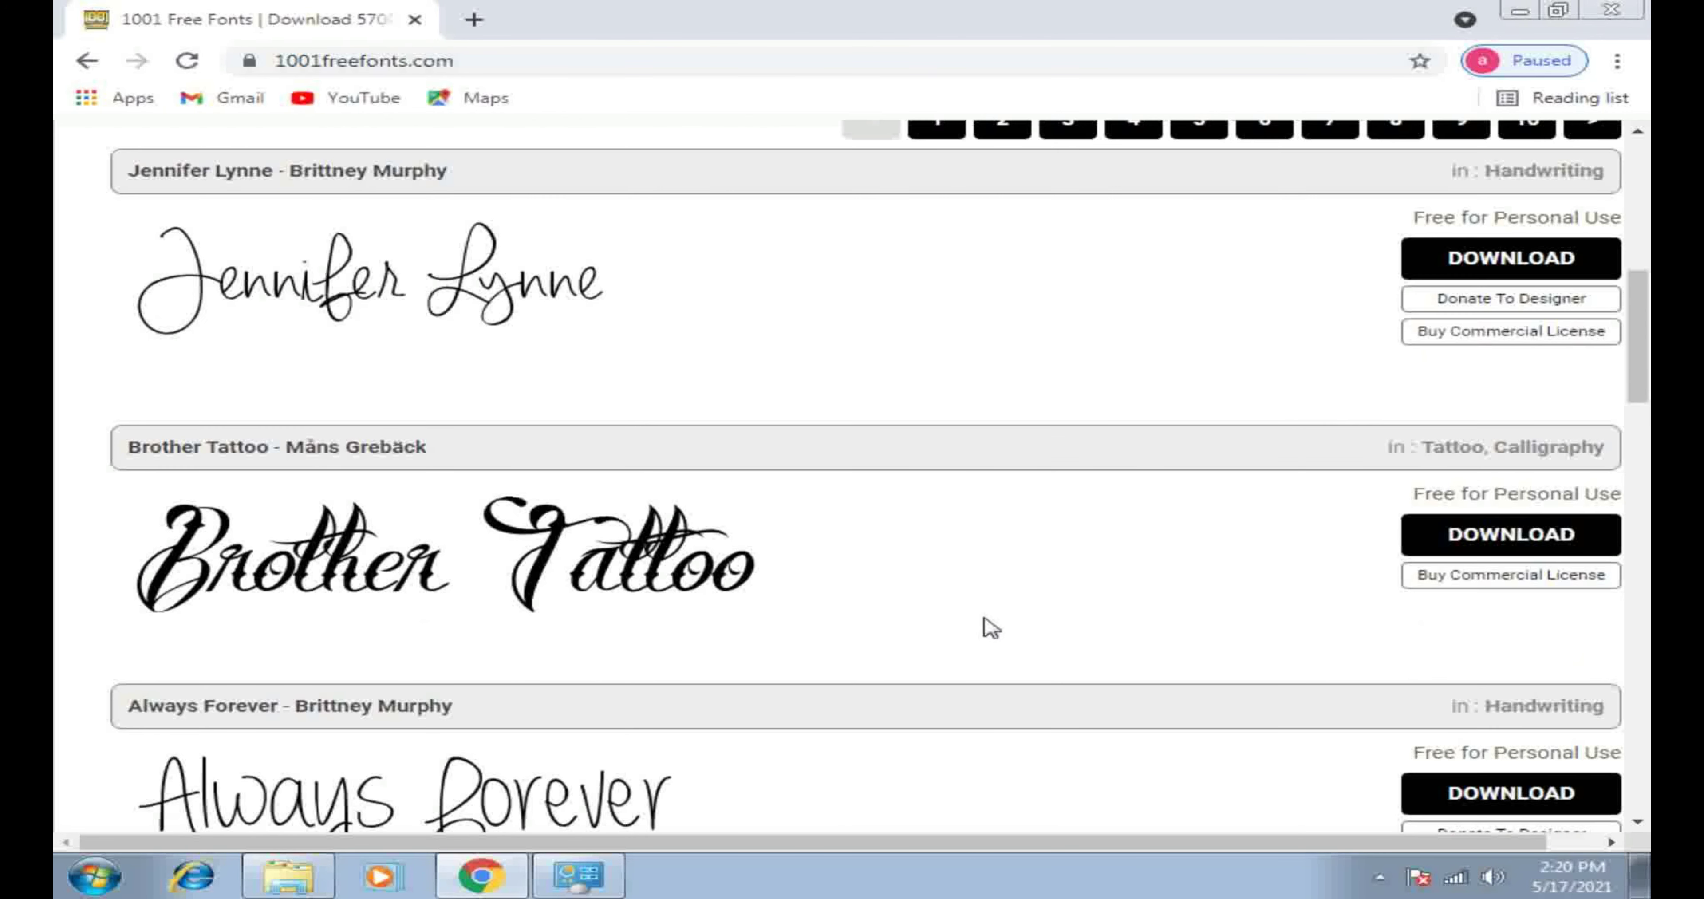
{"action": "scroll", "coordinate": [1129, 562], "scroll_direction": "down", "scroll_amount": 2}
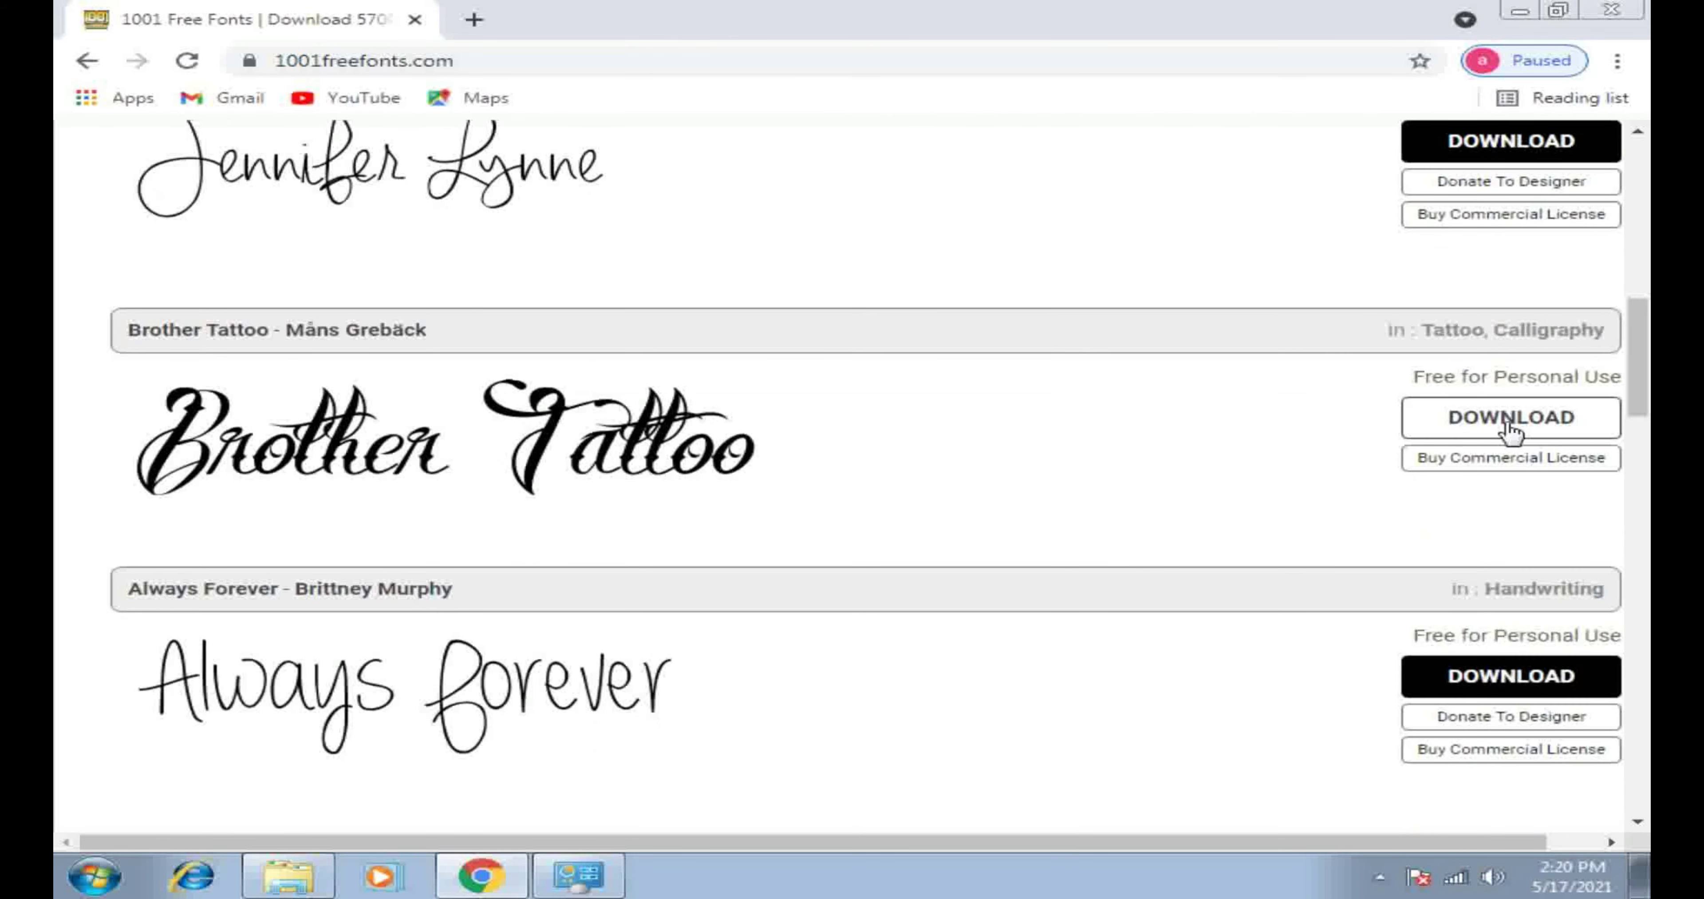
{"action": "left_click", "coordinate": [1510, 426]}
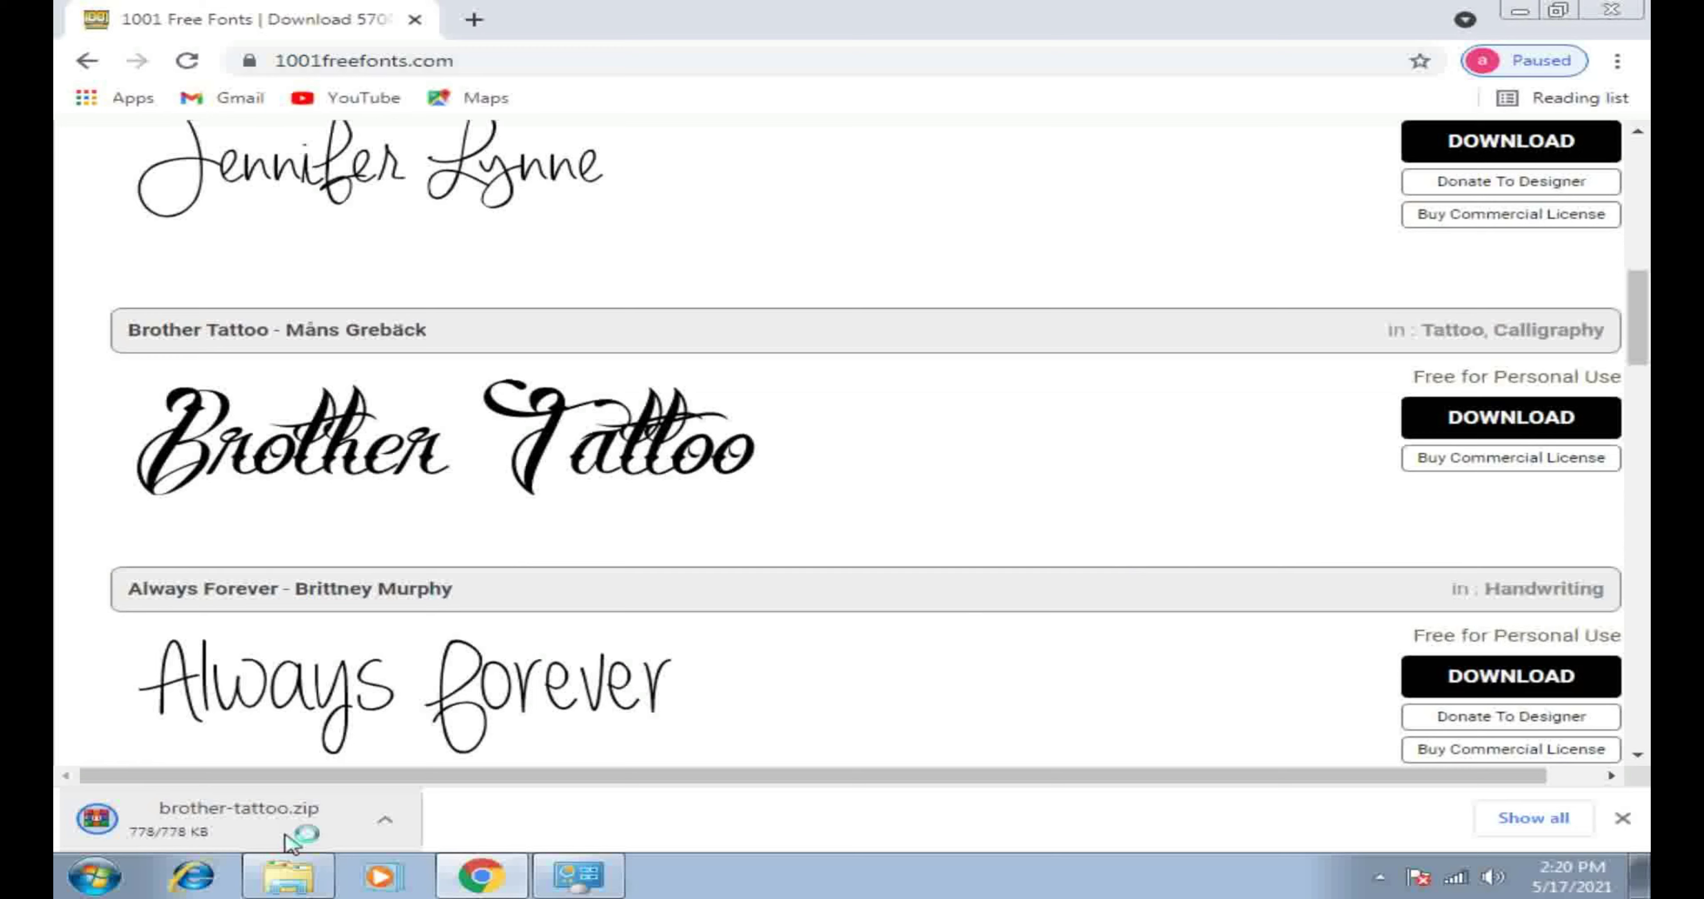
Step: Open Chrome's downloads list and show the downloaded brother-tattoo.zip in its folder
{"action": "left_click", "coordinate": [1519, 11]}
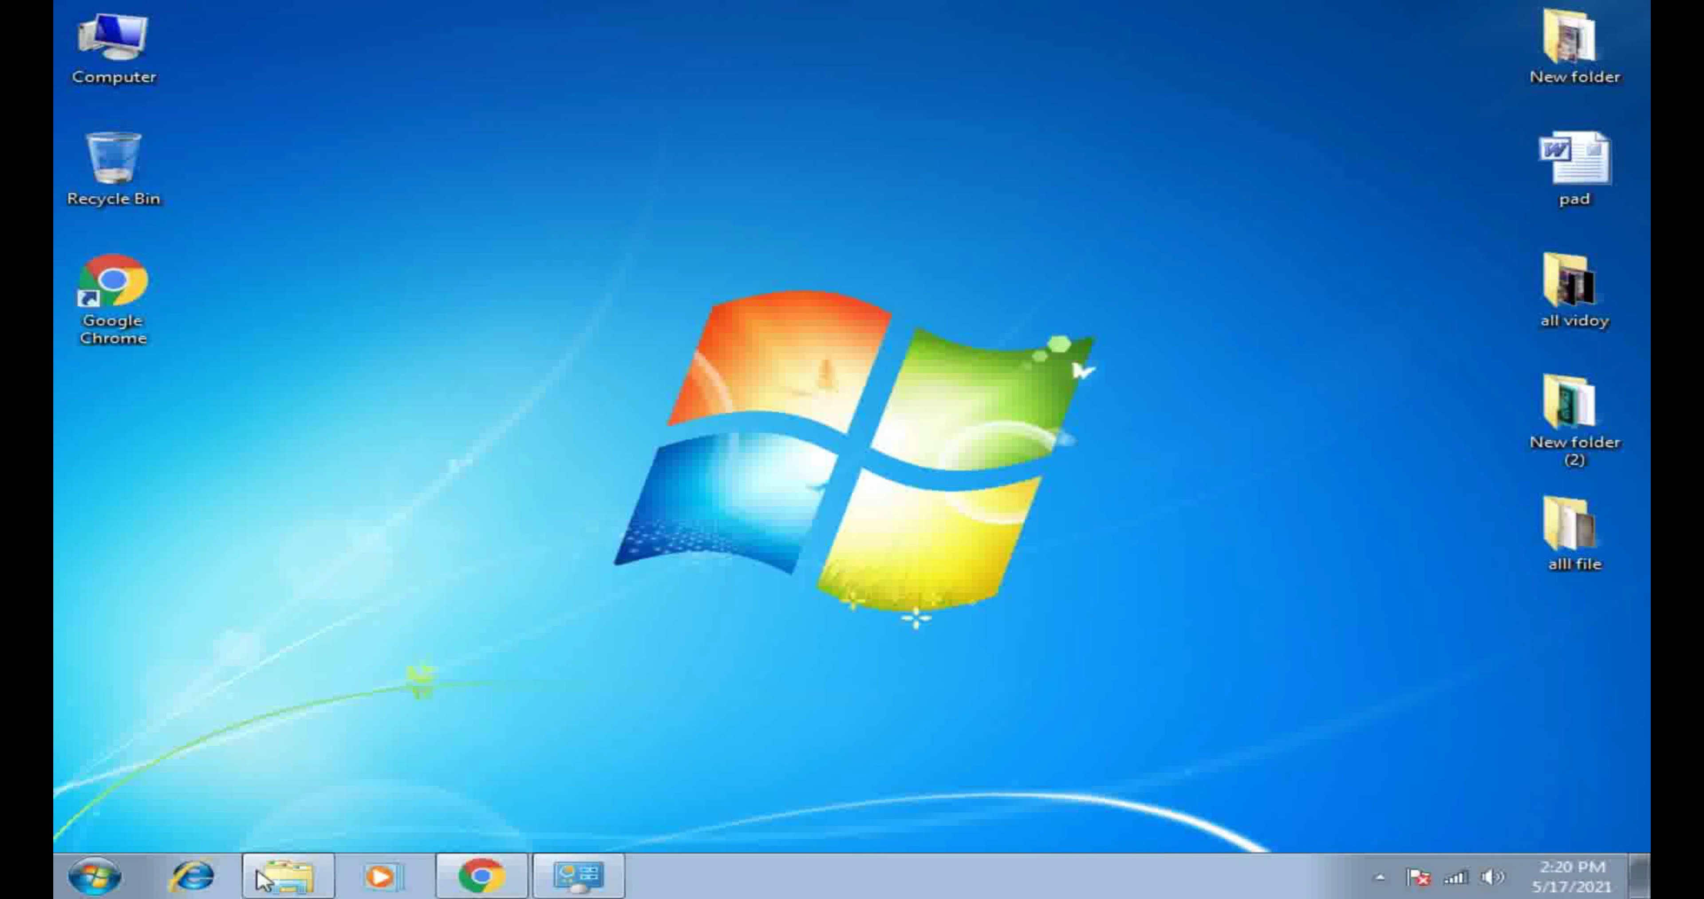
{"action": "left_click", "coordinate": [481, 876]}
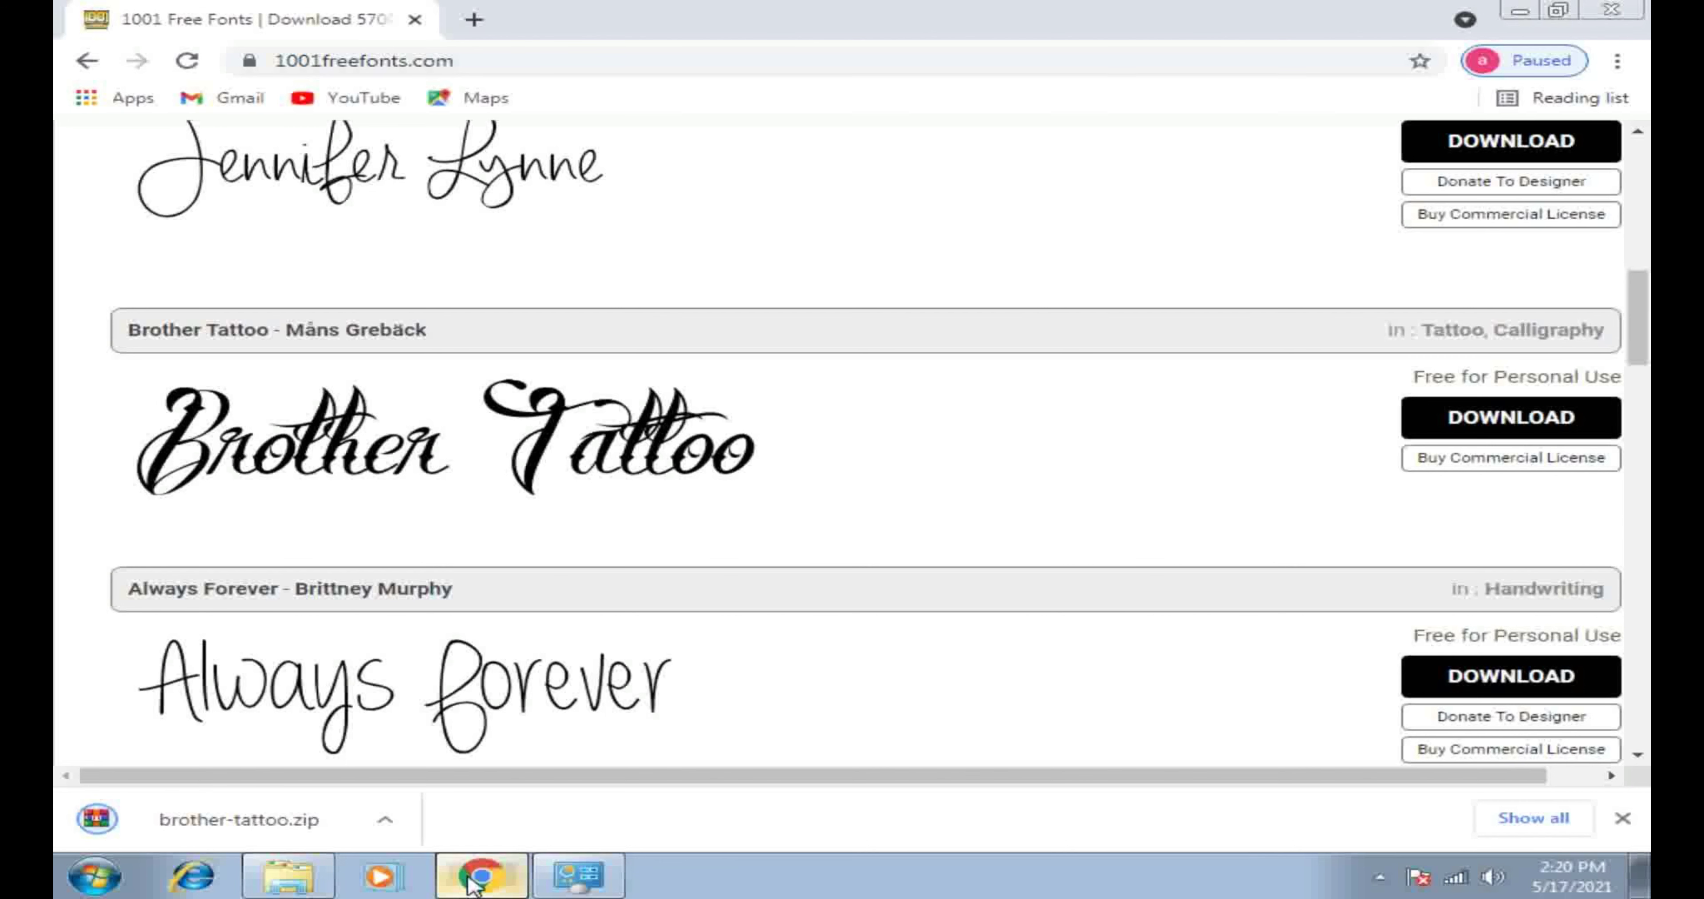
{"action": "left_click", "coordinate": [1617, 61]}
{"action": "left_click", "coordinate": [1416, 217]}
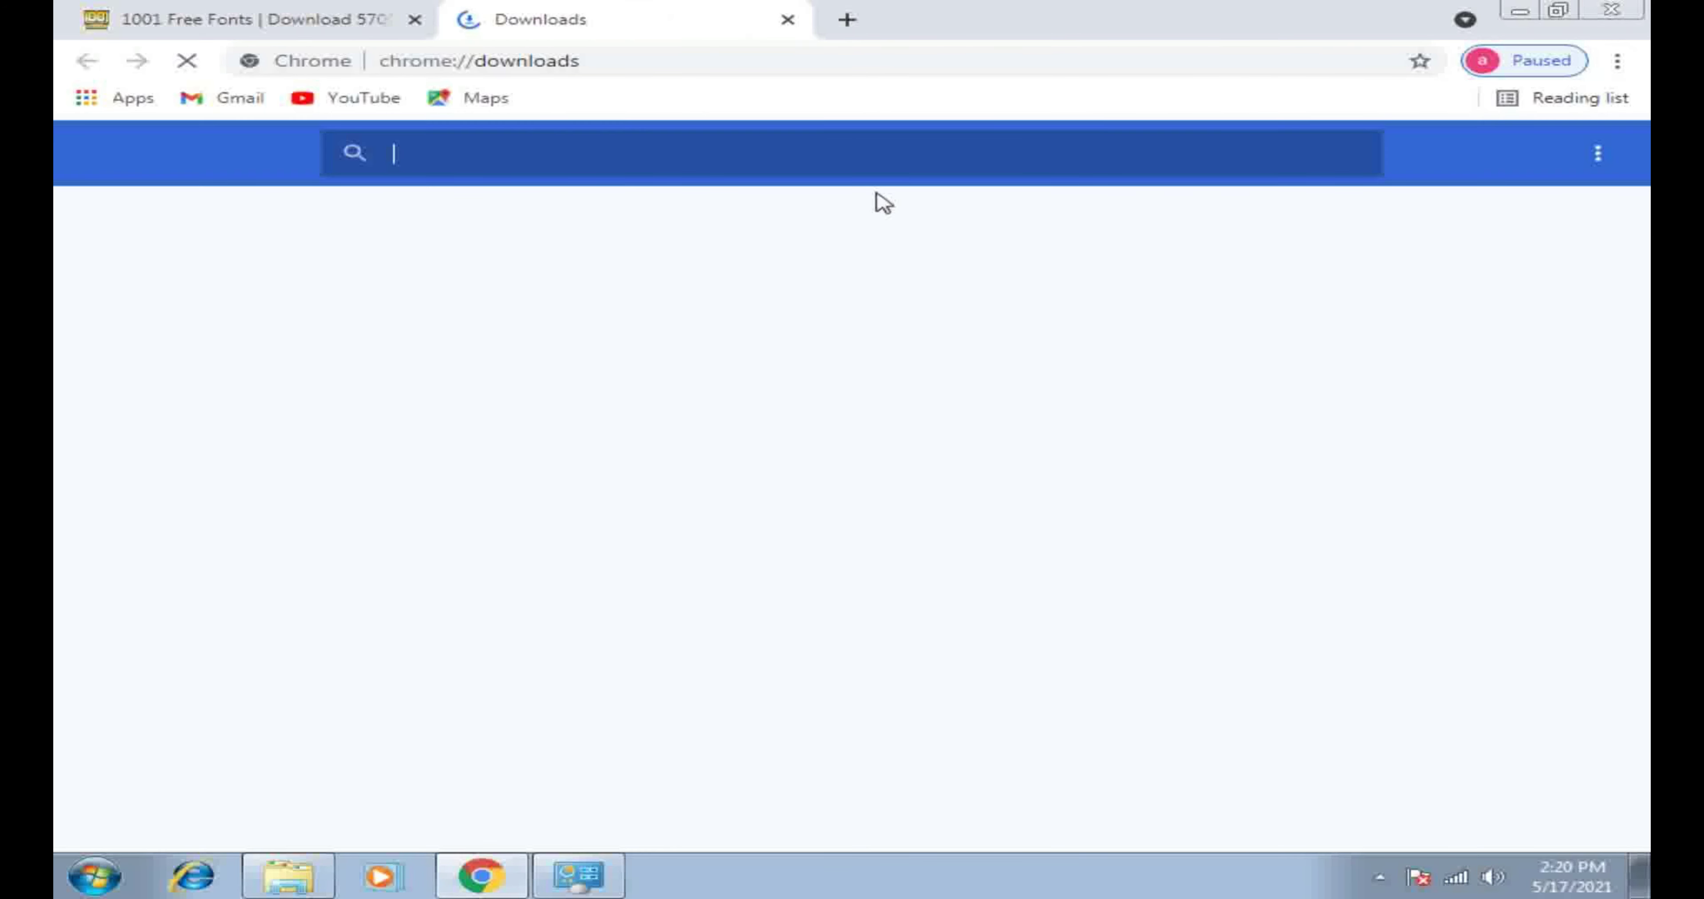
{"action": "left_click", "coordinate": [574, 378]}
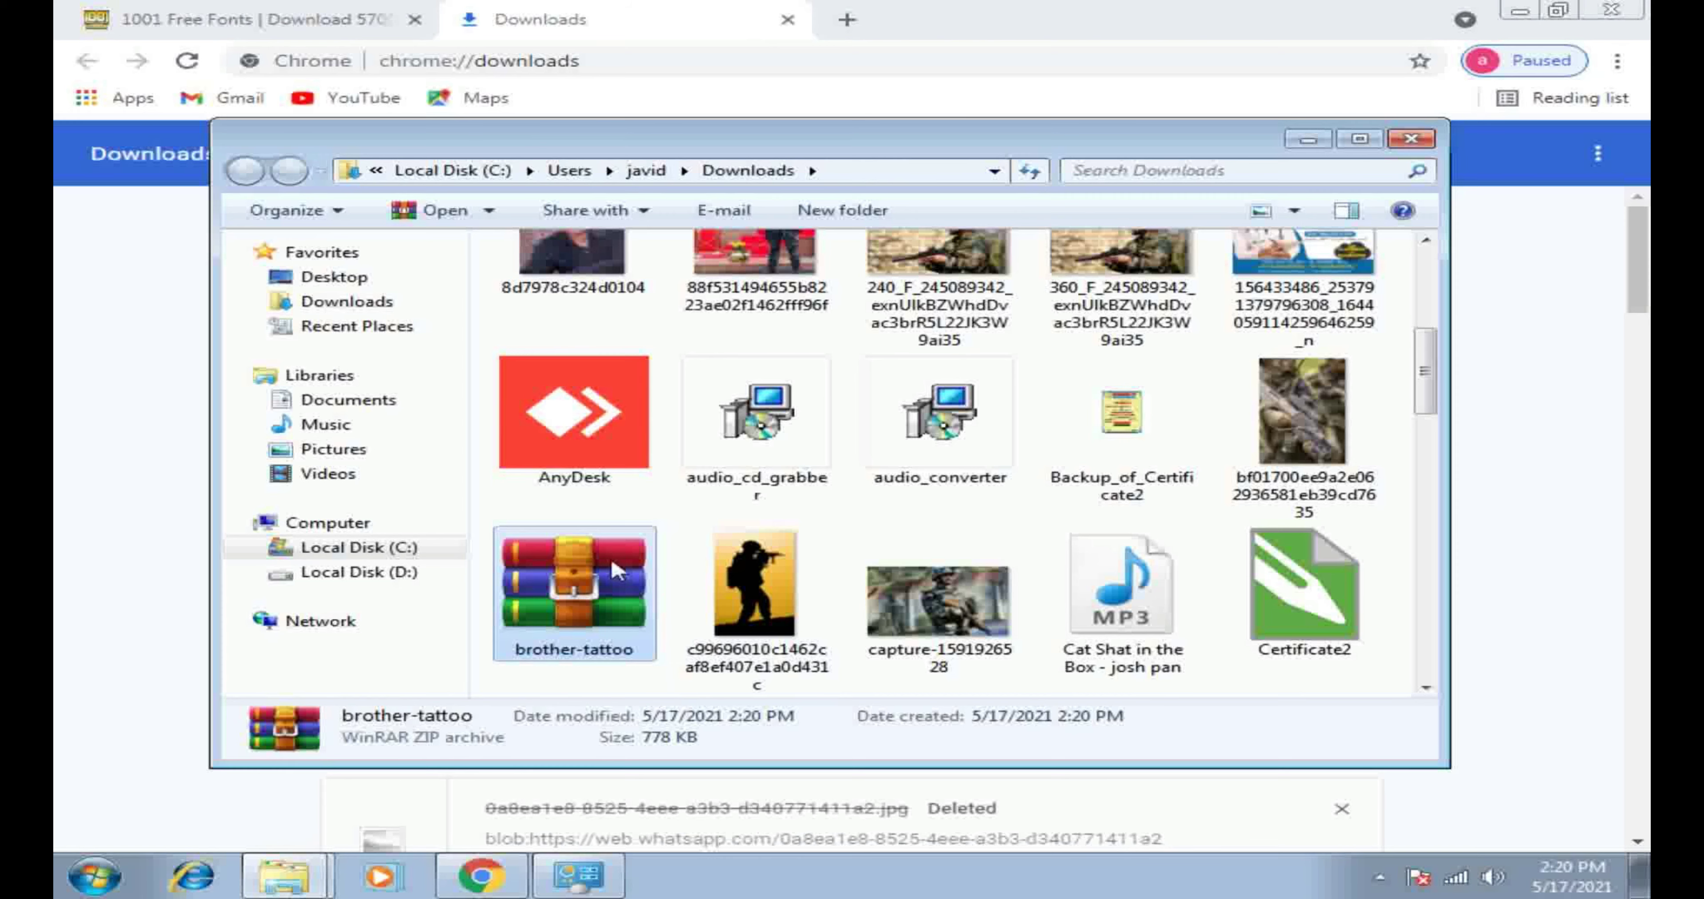
Step: Extract the brother-tattoo archive with WinRAR into a brother-tattoo folder inside Downloads, keeping the default extraction options
{"action": "right_click", "coordinate": [615, 569]}
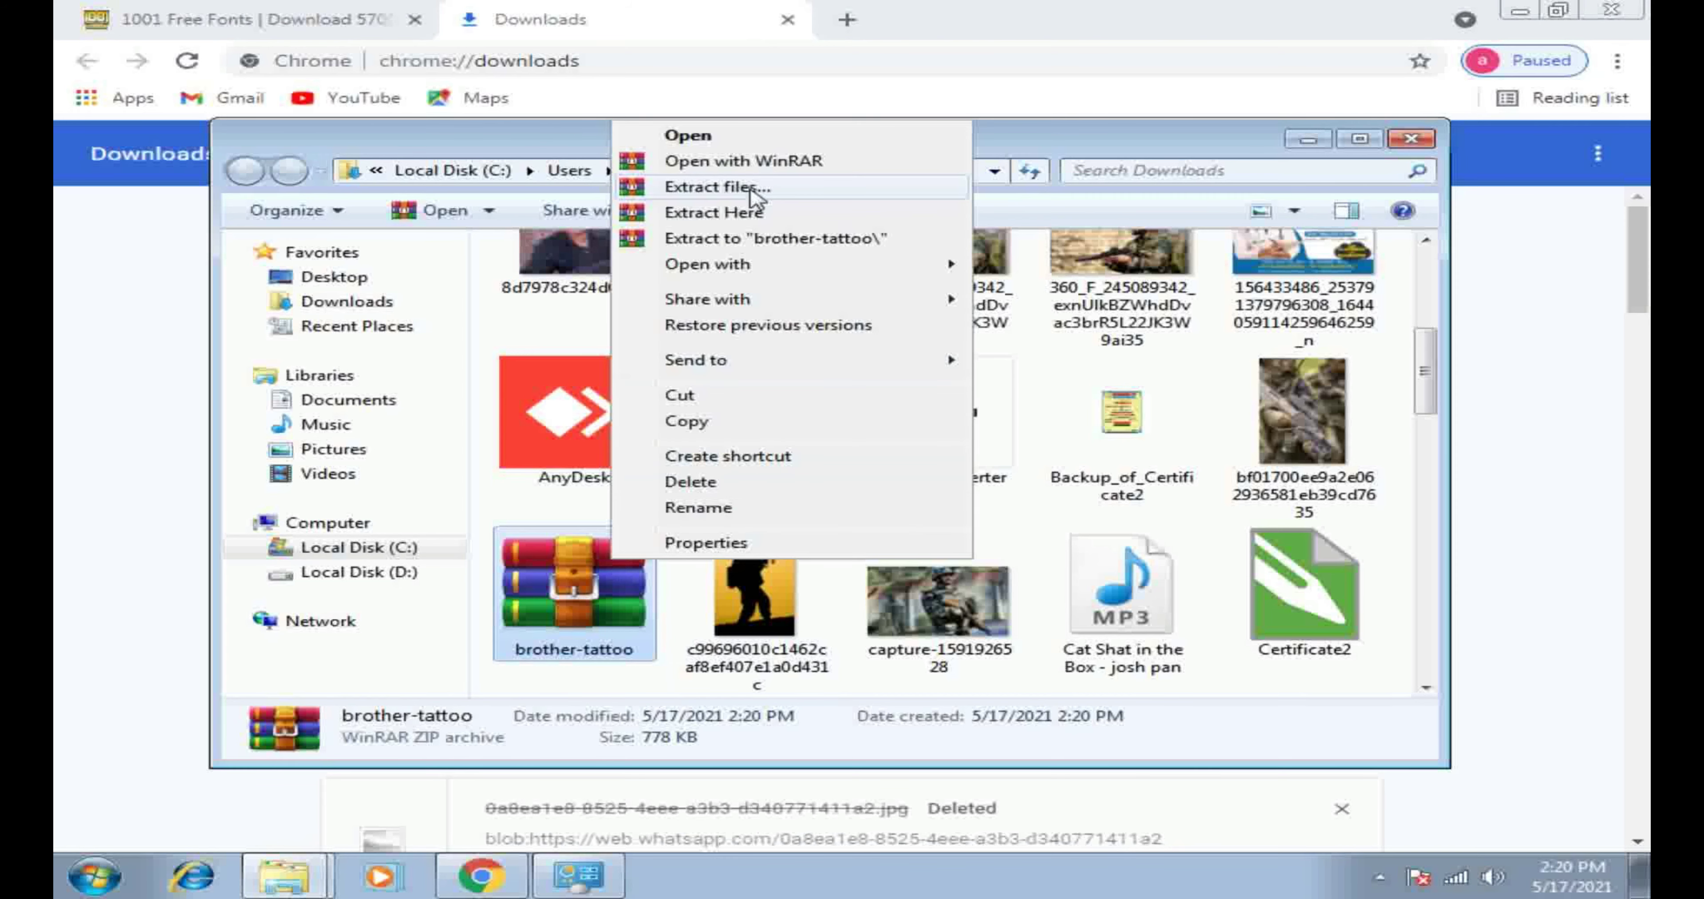
{"action": "left_click", "coordinate": [753, 188]}
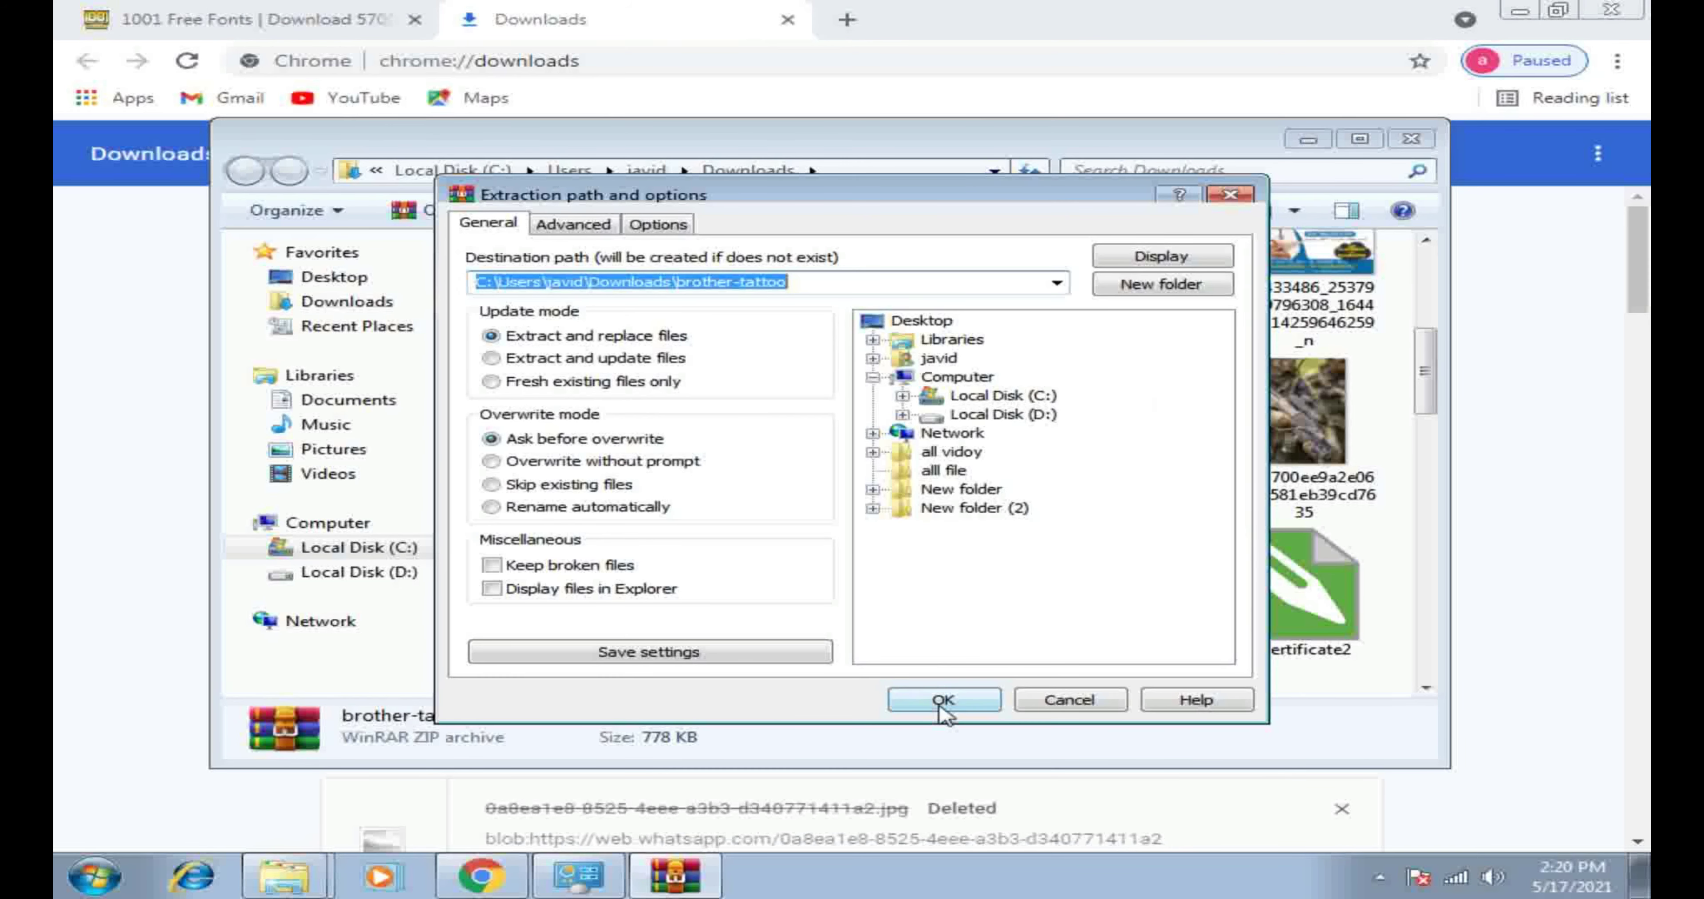
{"action": "left_click", "coordinate": [940, 702]}
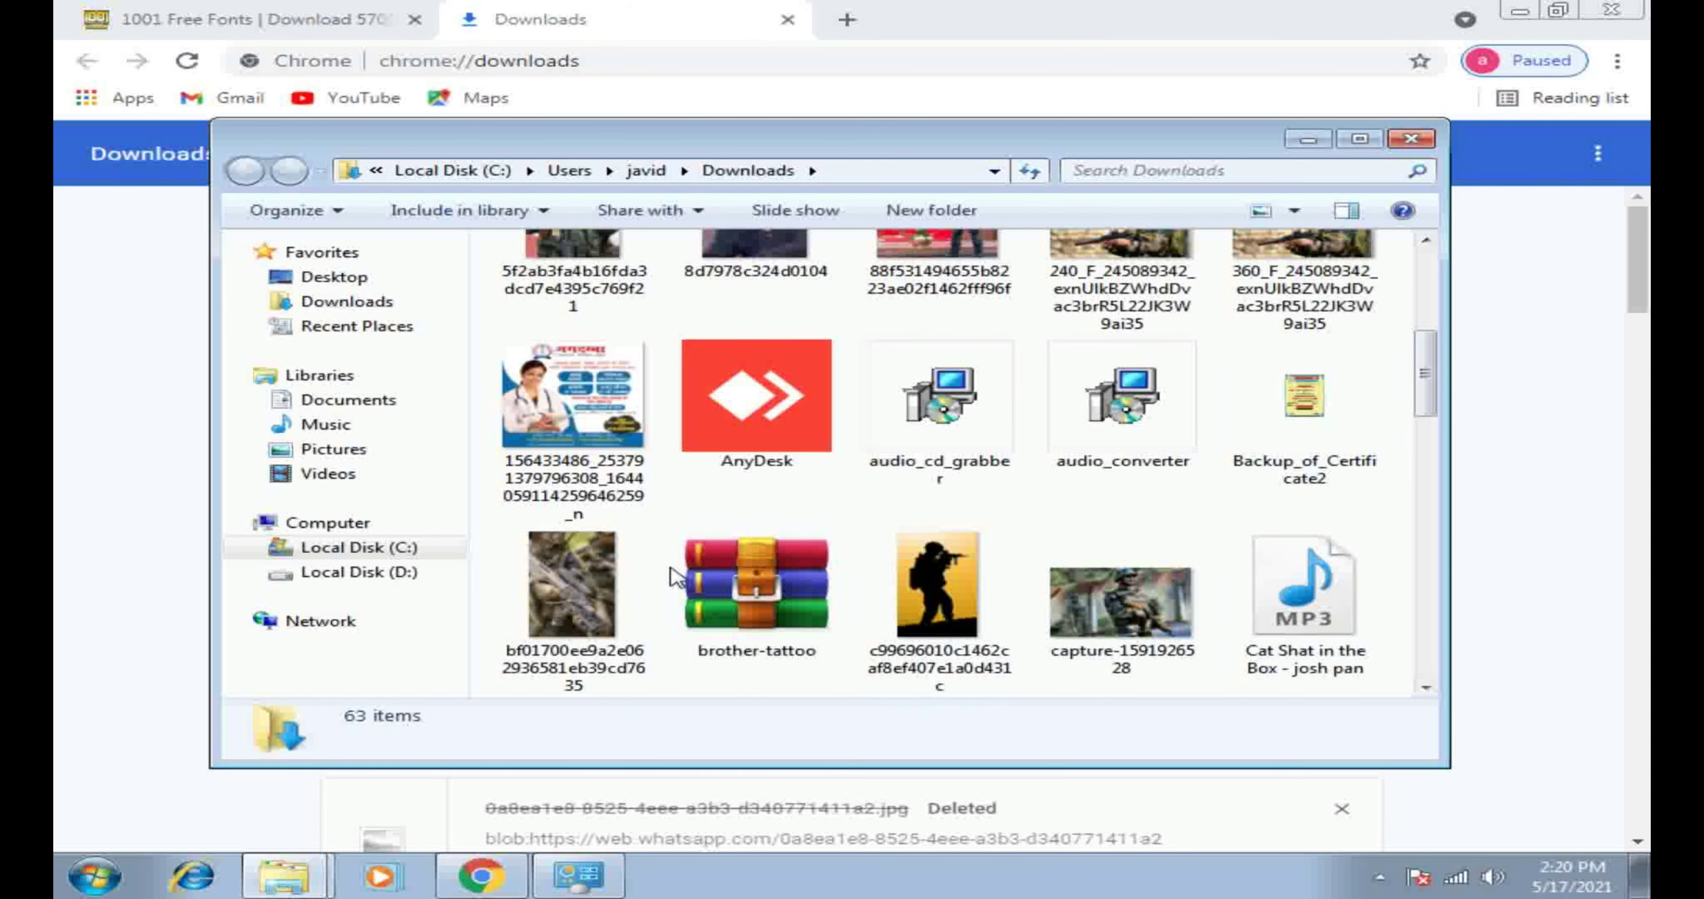
Step: Open the brother-tattoo archive in WinRAR and widen the Name column to show the full file names
{"action": "left_click", "coordinate": [764, 589]}
{"action": "double_click", "coordinate": [764, 588]}
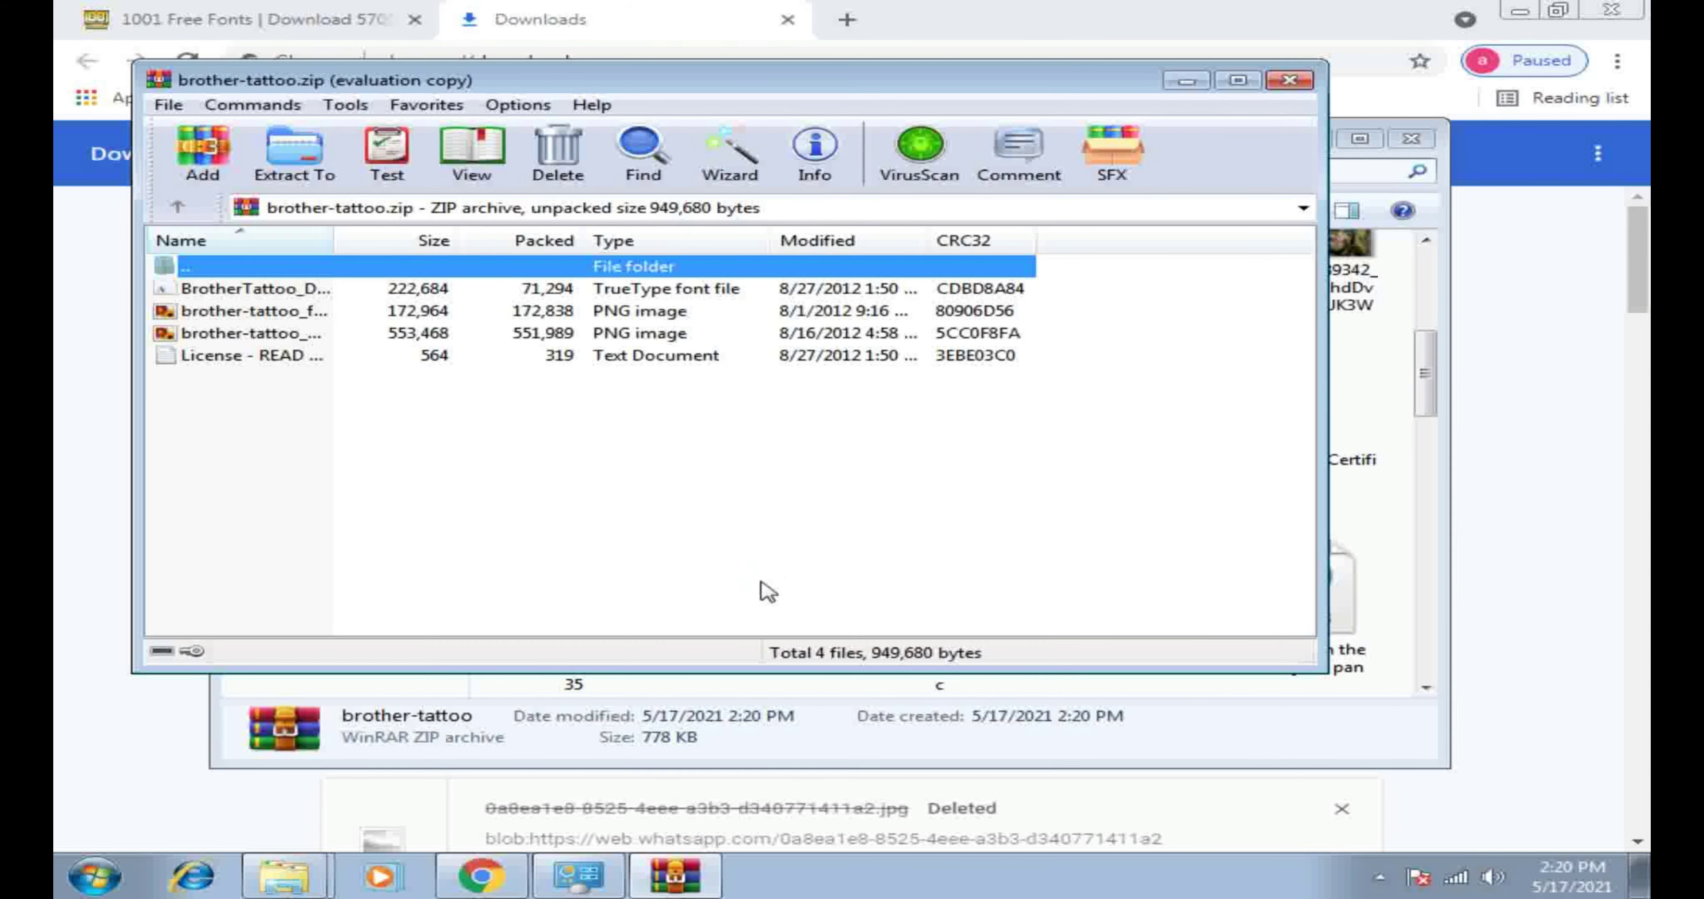
{"action": "left_click", "coordinate": [230, 295]}
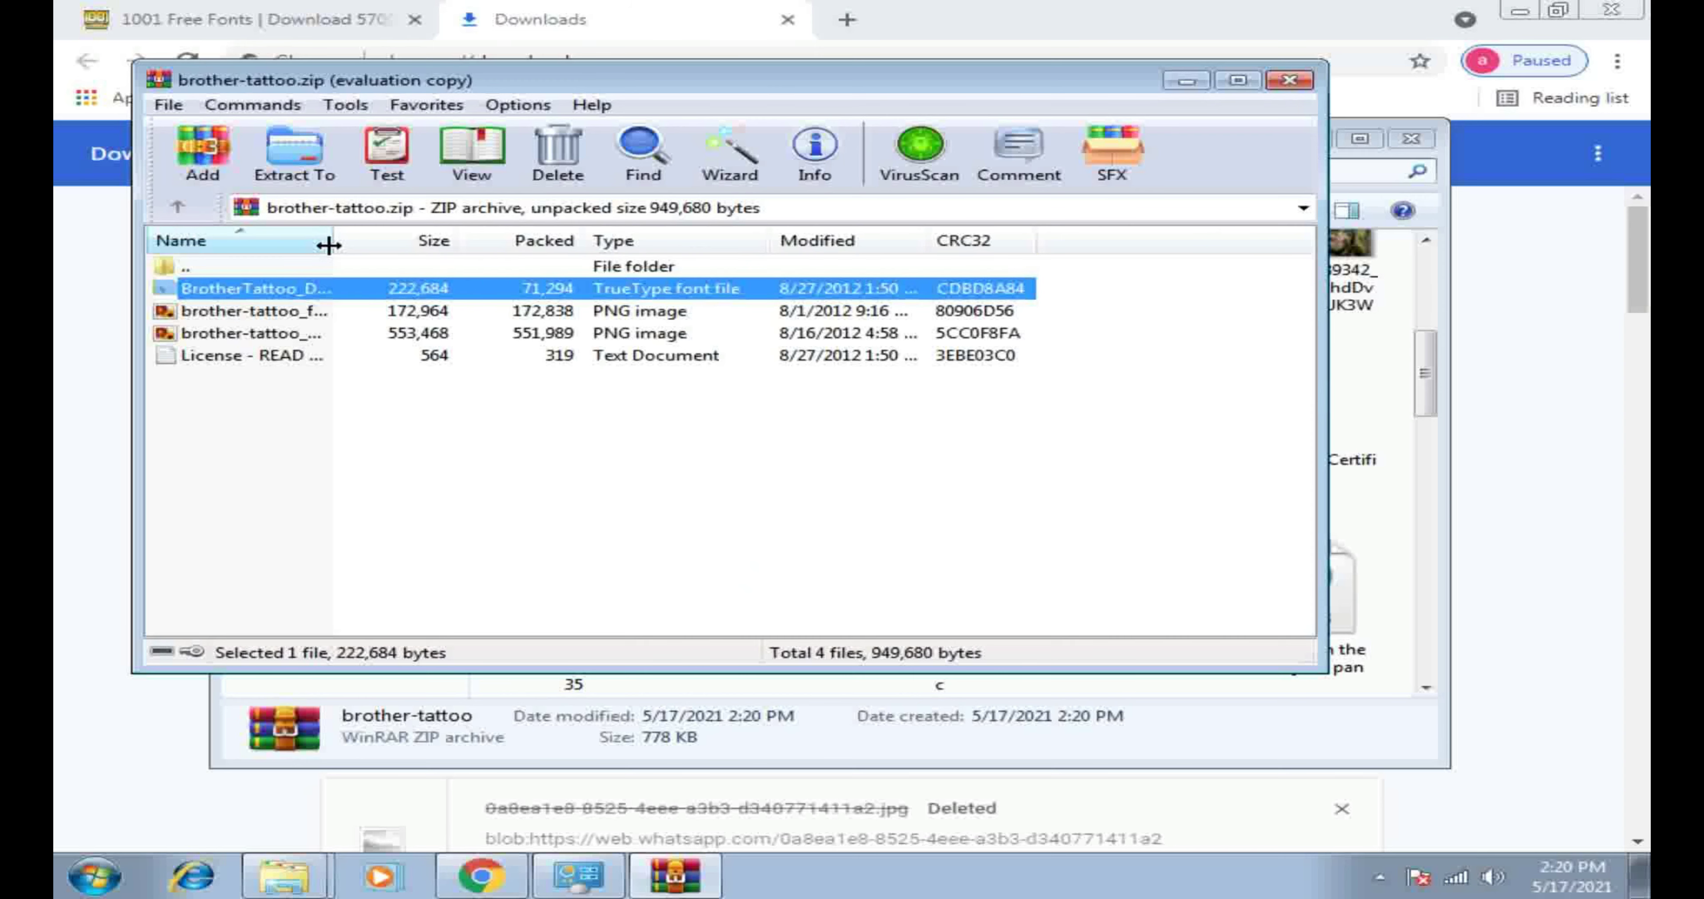
{"action": "left_click_drag", "start_coordinate": [333, 239], "coordinate": [527, 239]}
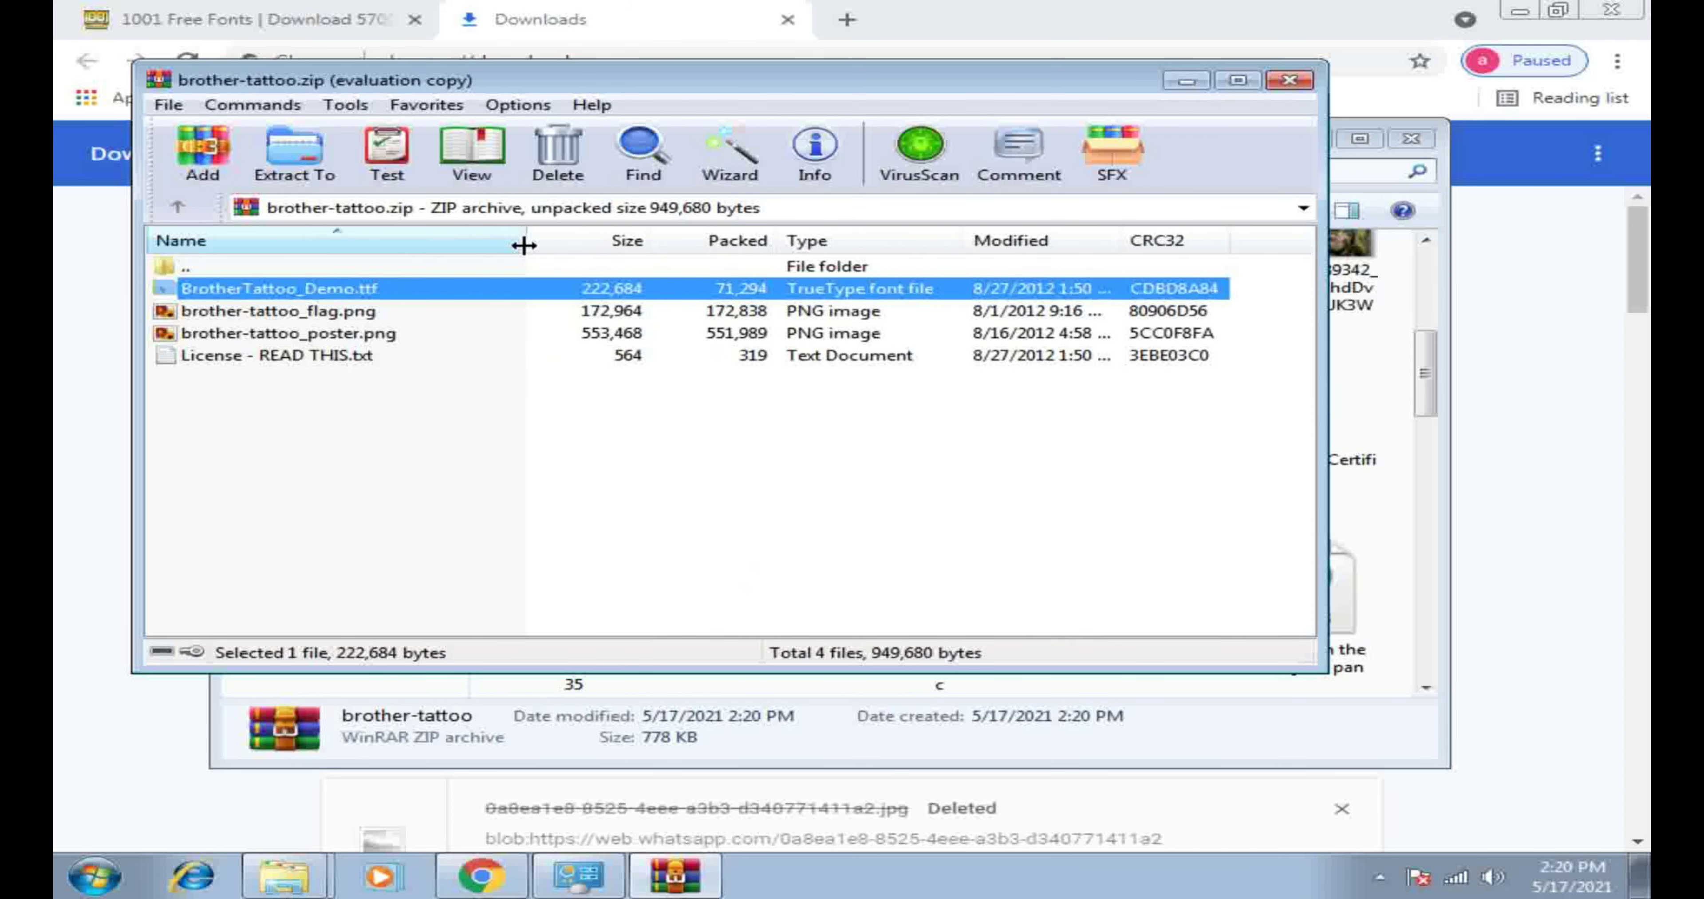
Step: Minimize the browser and Downloads windows and extract BrotherTattoo_Demo.ttf from the archive onto the desktop
{"action": "right_click", "coordinate": [372, 292]}
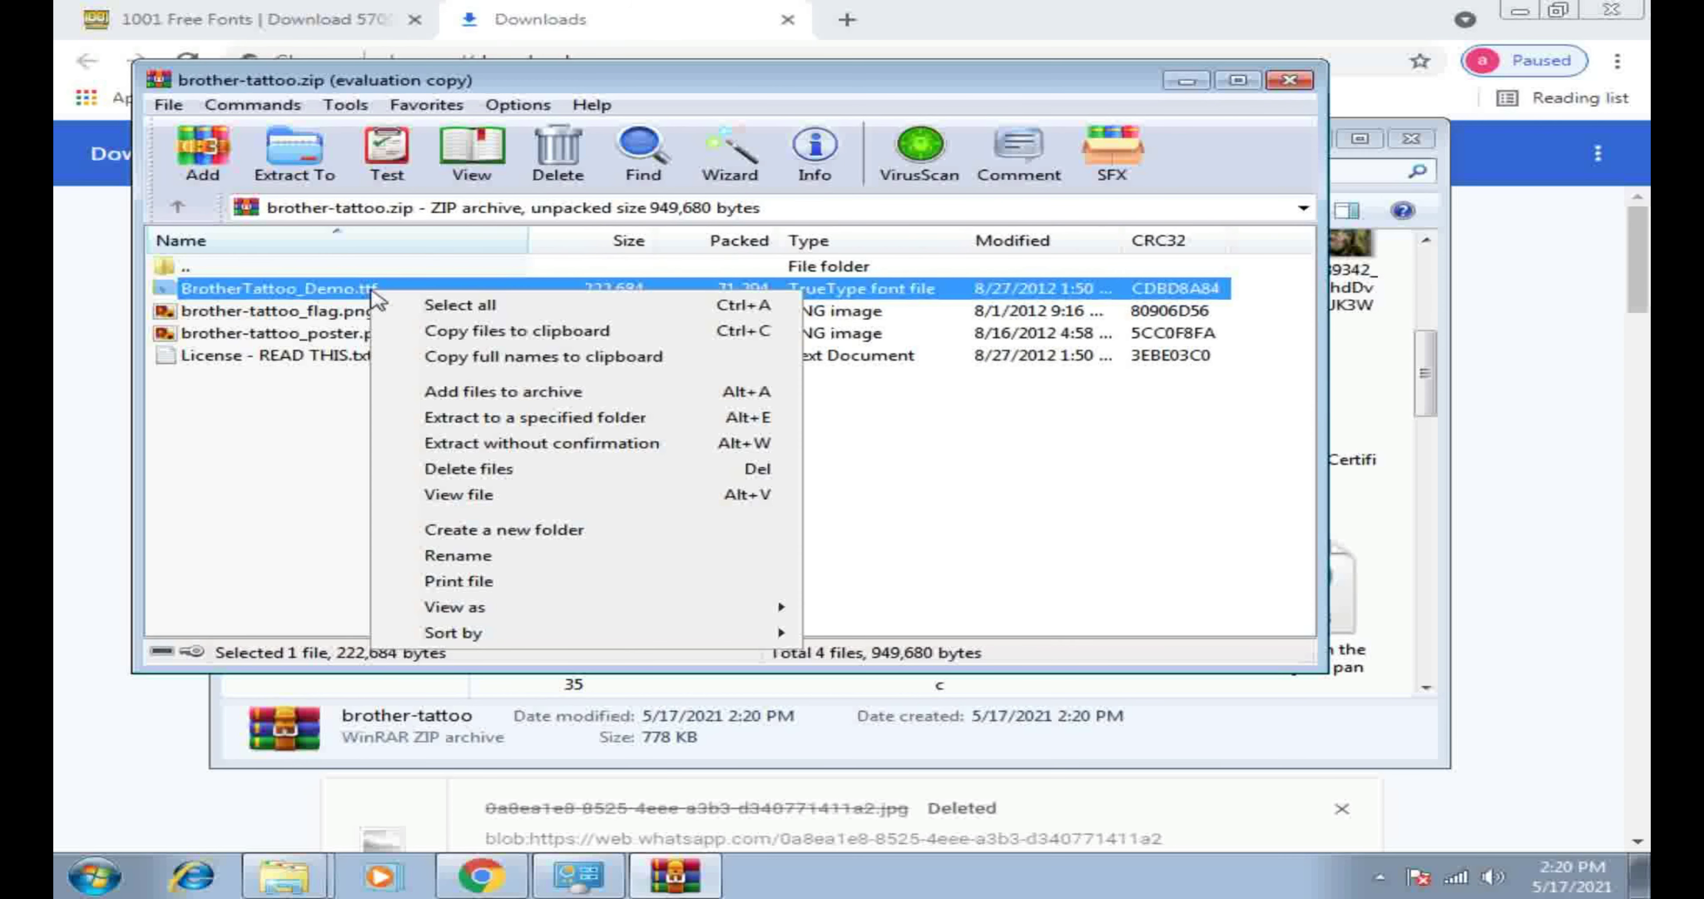
{"action": "left_click", "coordinate": [1515, 20]}
{"action": "left_click", "coordinate": [1515, 20]}
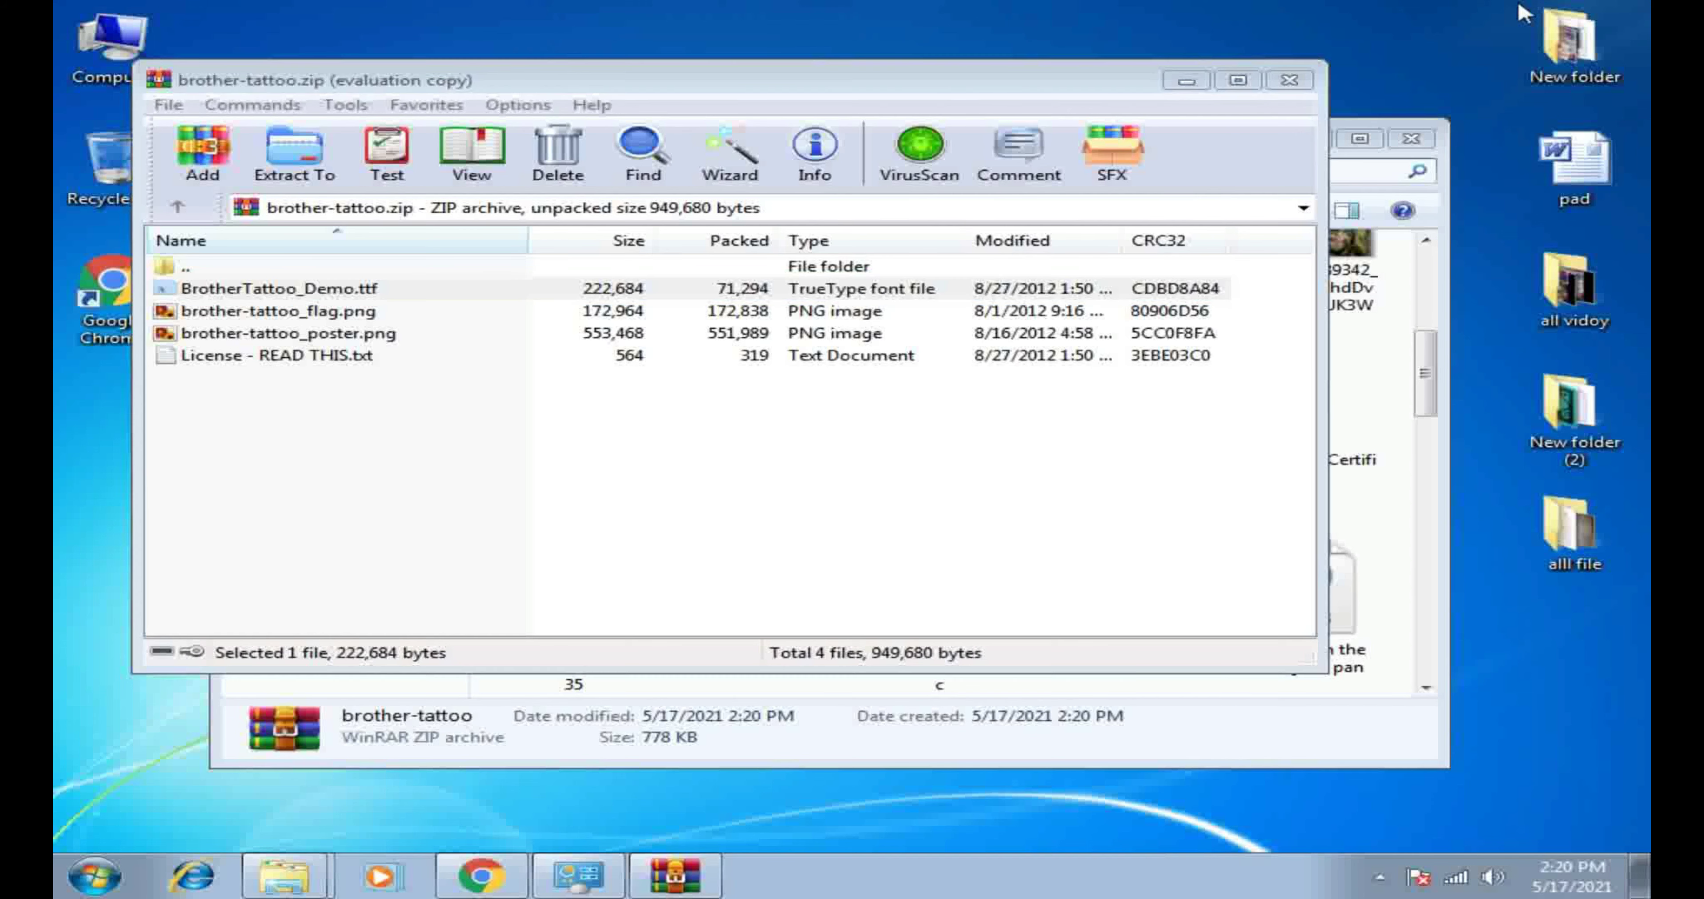
{"action": "left_click", "coordinate": [1445, 196]}
{"action": "left_click", "coordinate": [1304, 139]}
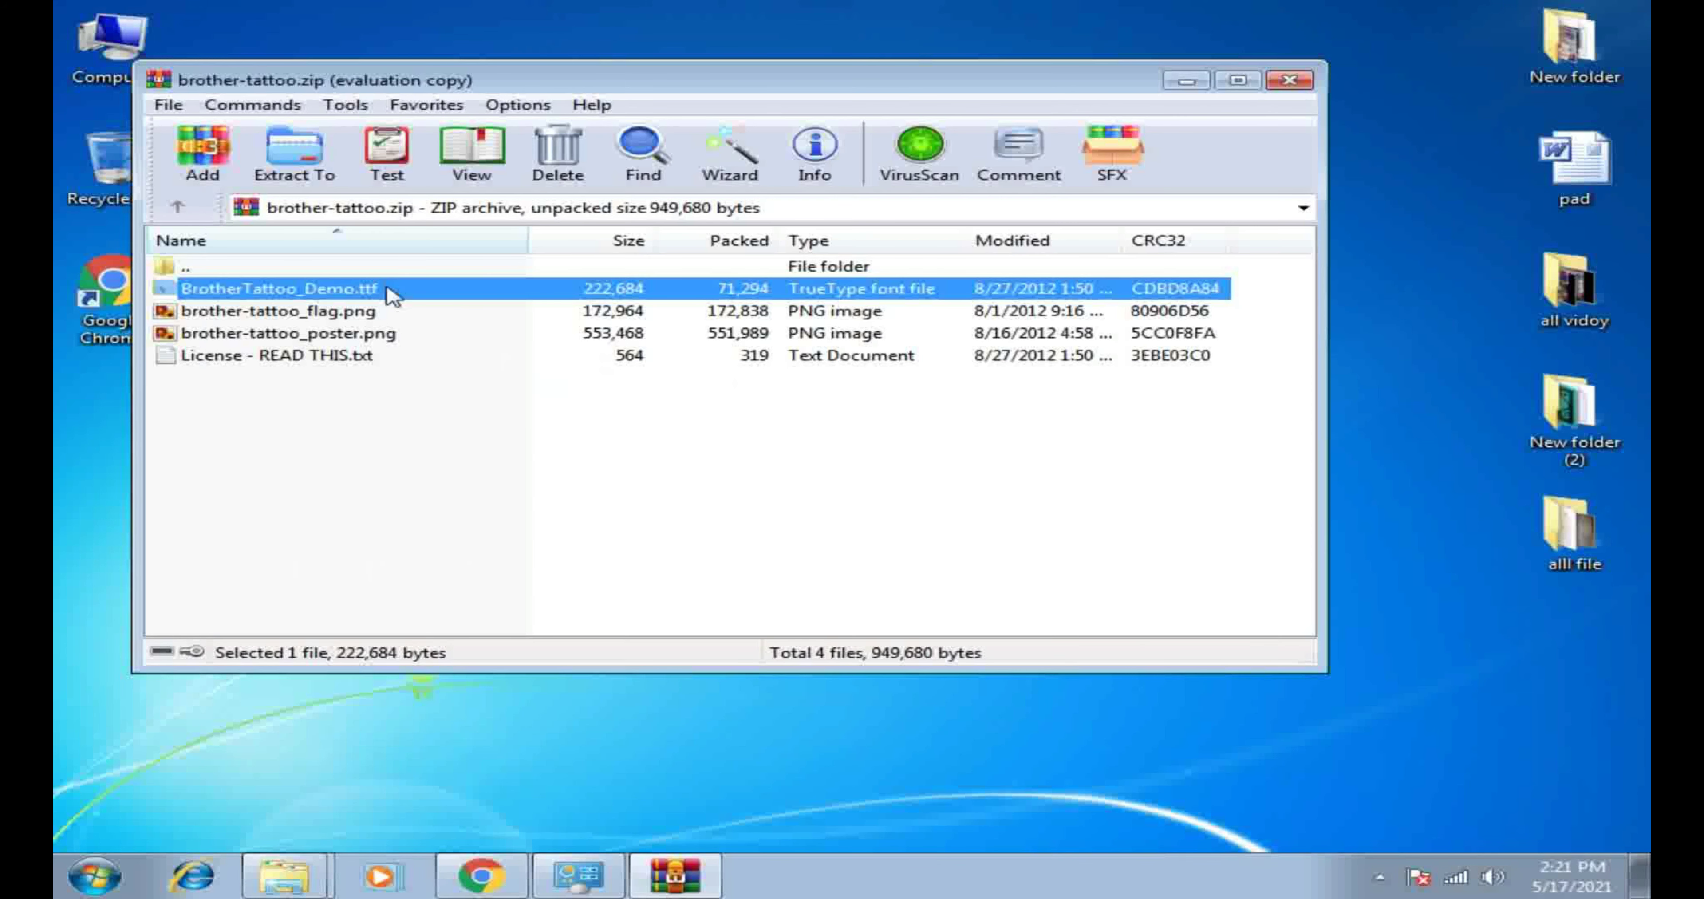
{"action": "left_click_drag", "start_coordinate": [351, 297], "coordinate": [1371, 349]}
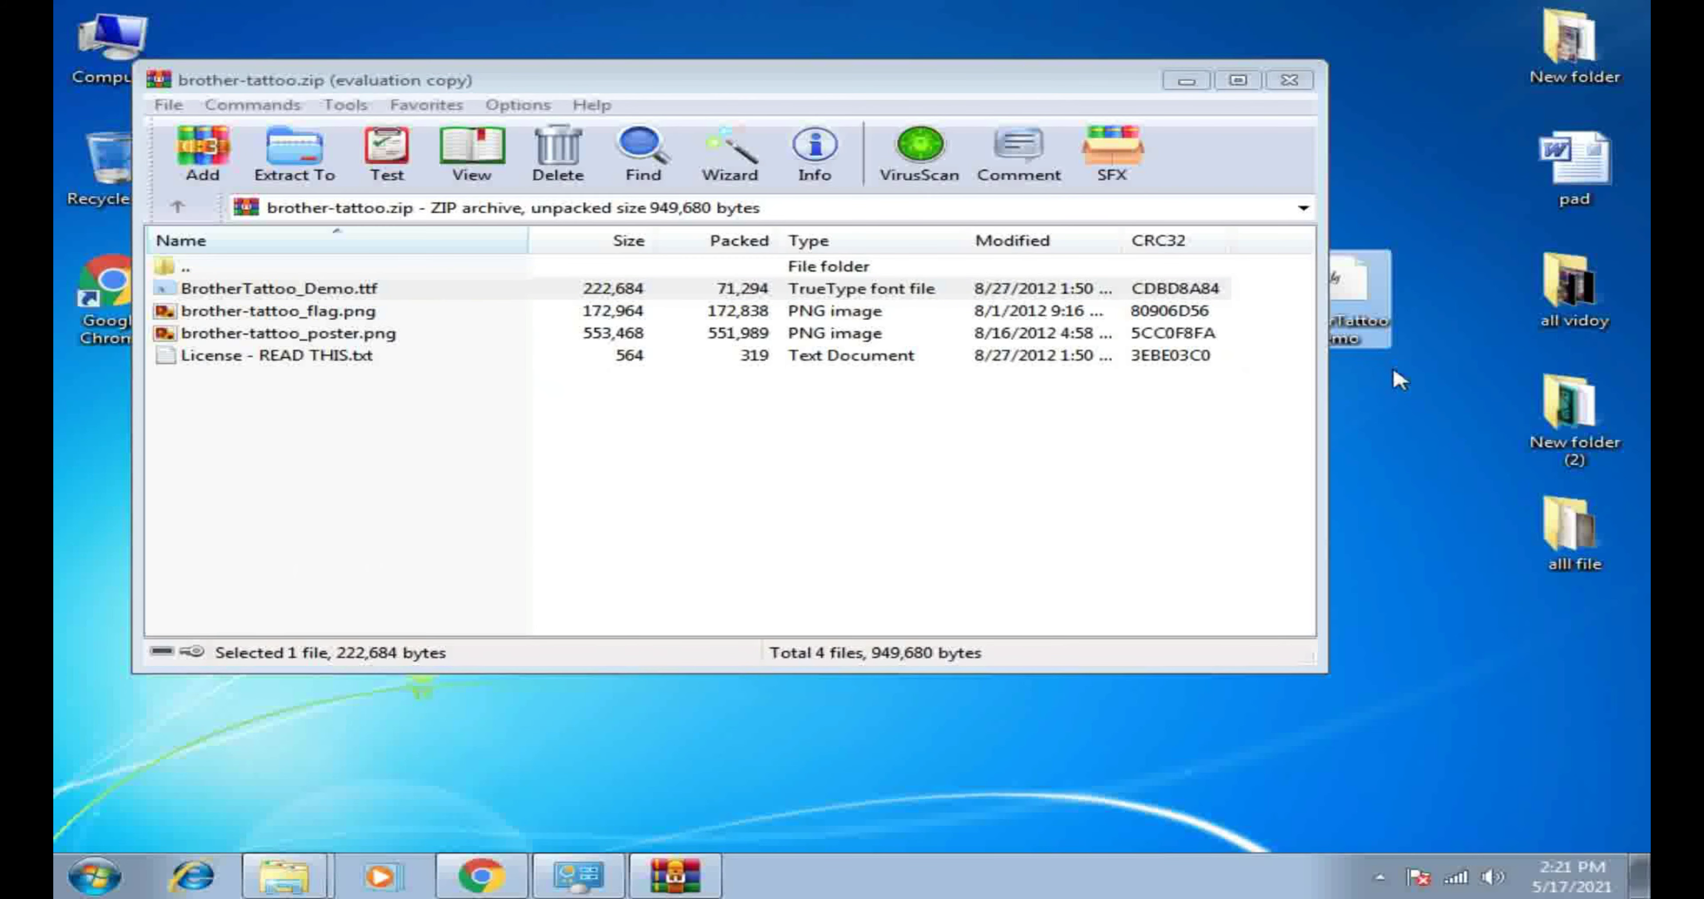
Step: Install the Brother Tattoo font by copying its file from the desktop and pasting it into the Control Panel Fonts folder
{"action": "left_click", "coordinate": [1186, 80]}
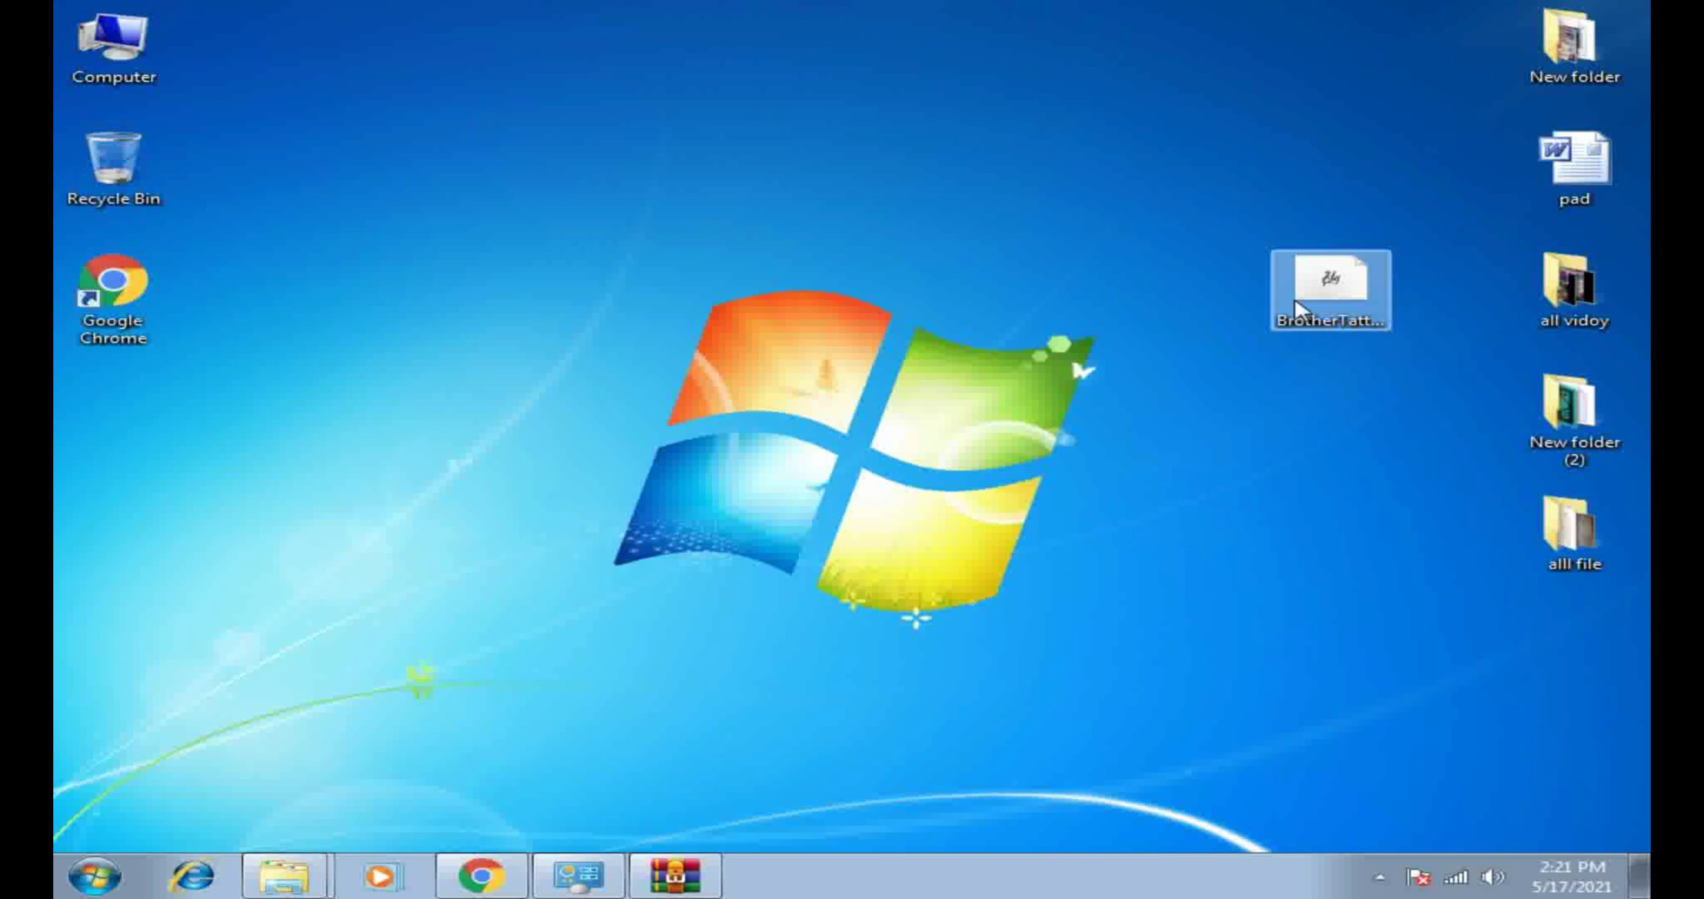
{"action": "right_click", "coordinate": [1352, 308]}
{"action": "left_click", "coordinate": [1175, 651]}
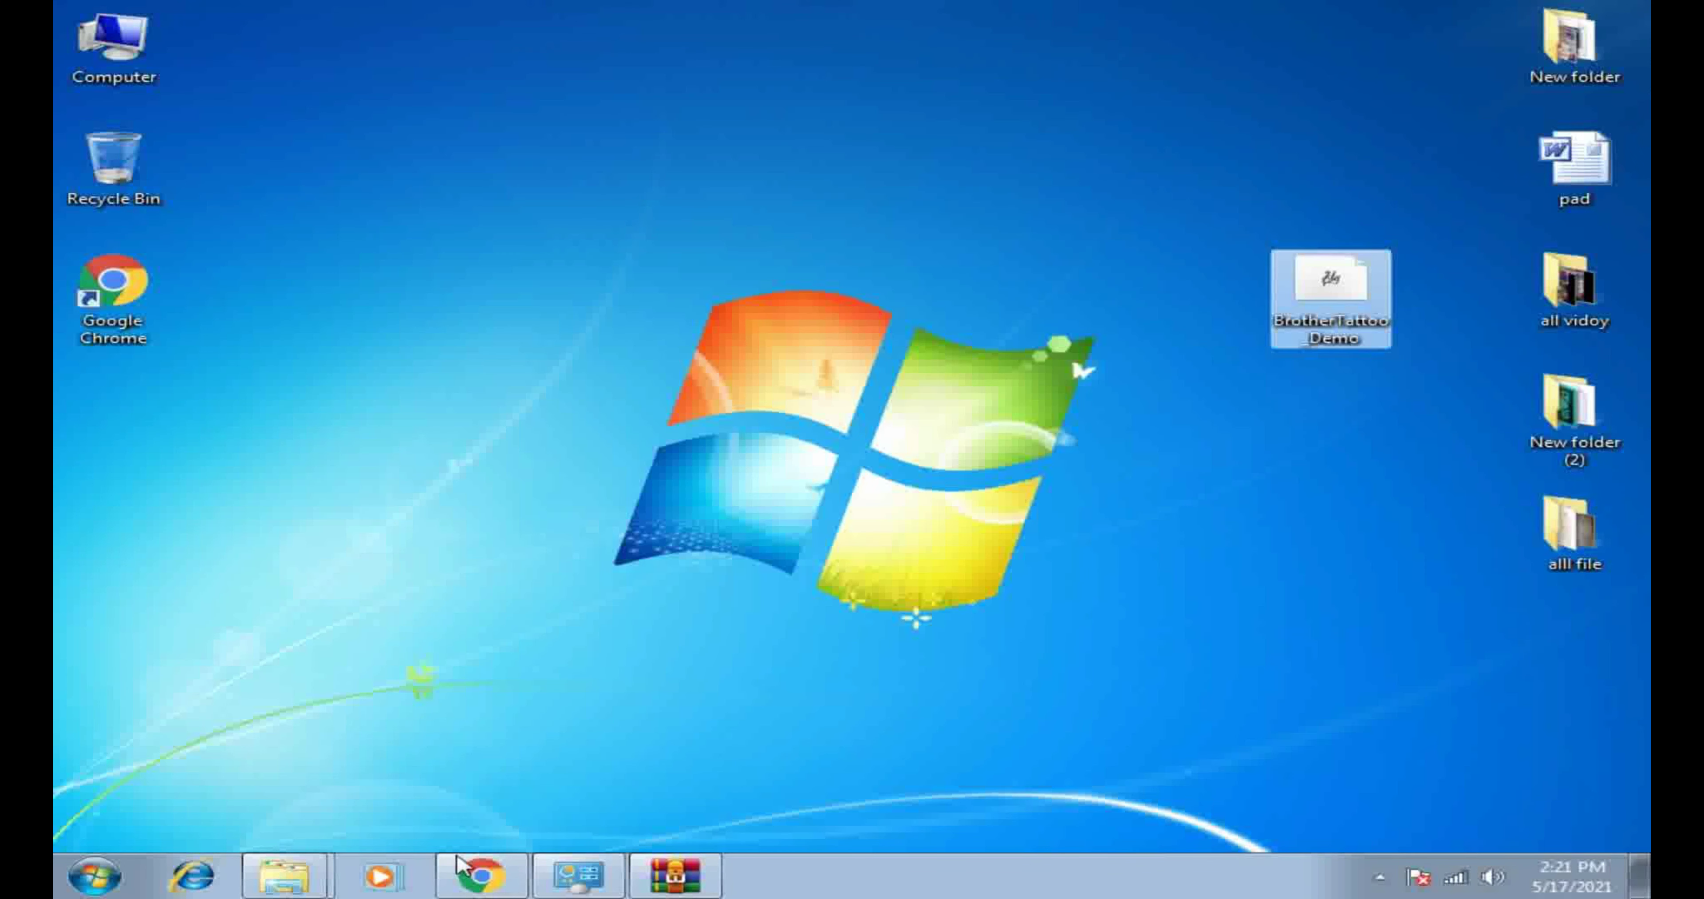
{"action": "left_click", "coordinate": [477, 876]}
{"action": "left_click", "coordinate": [477, 876]}
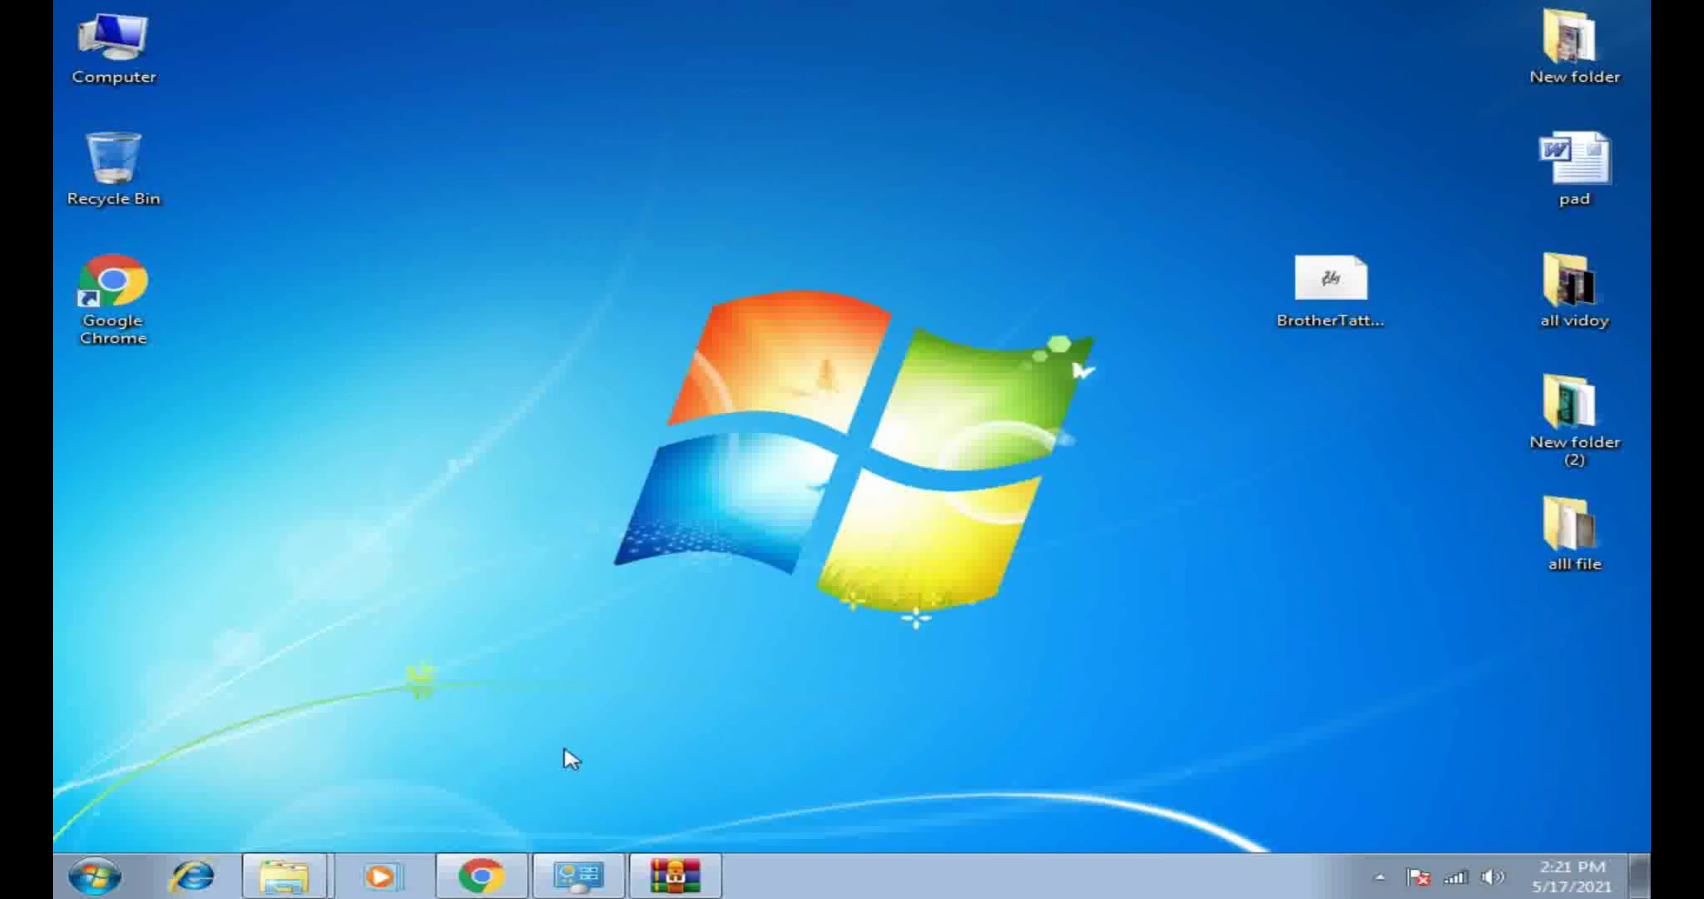
{"action": "left_click", "coordinate": [579, 876]}
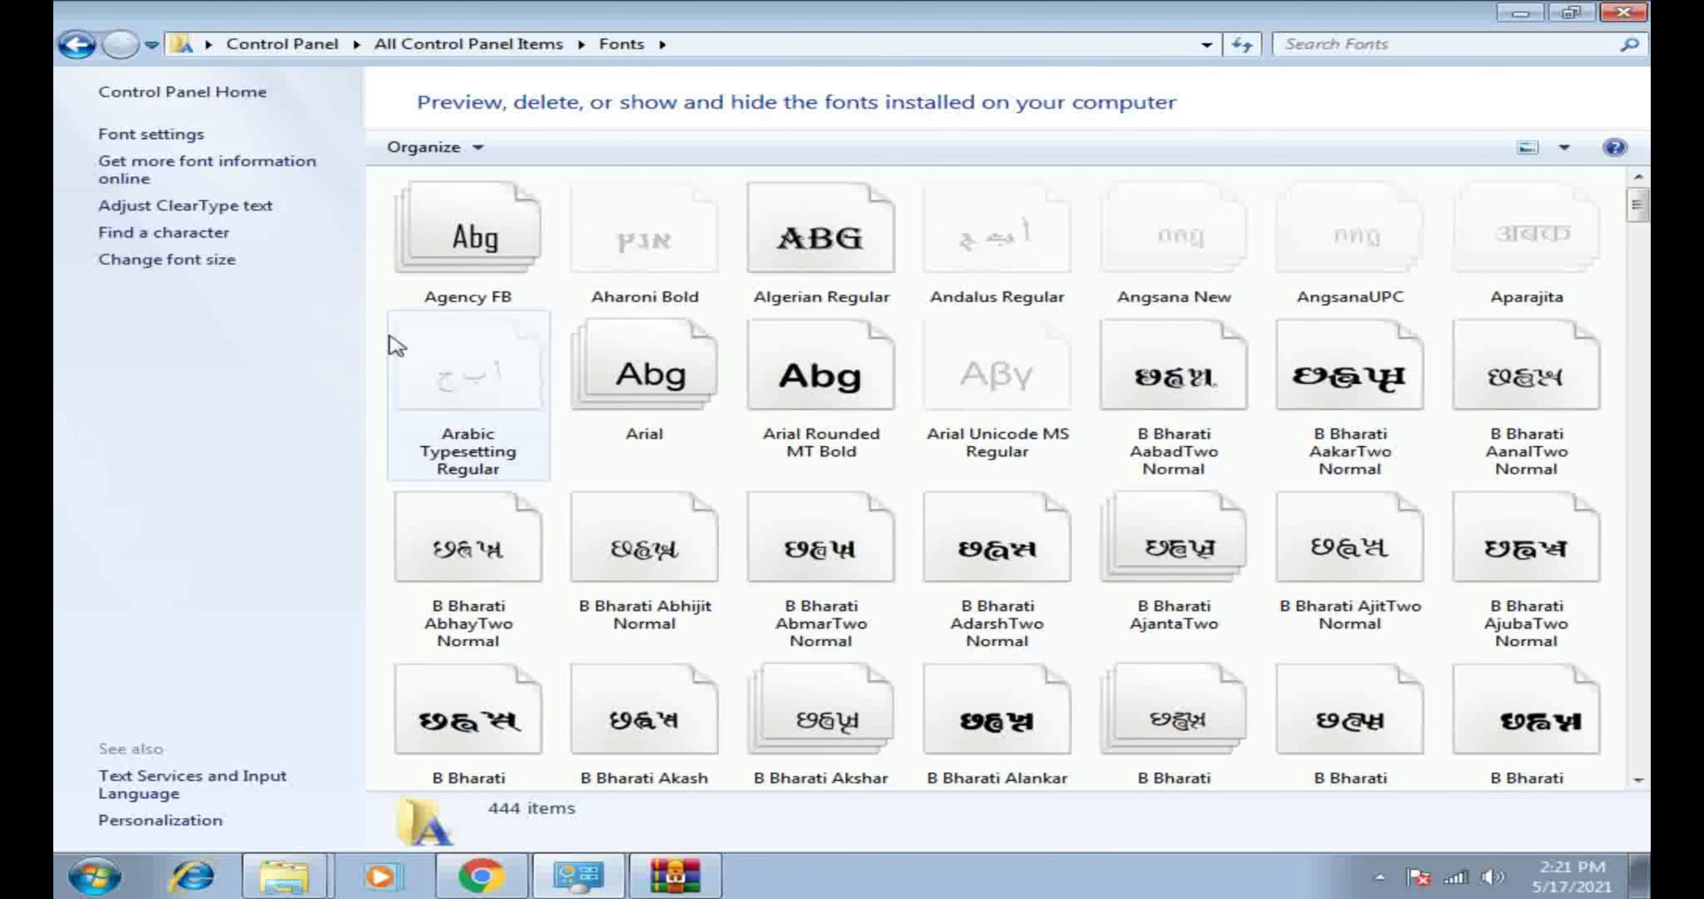
{"action": "right_click", "coordinate": [384, 340]}
{"action": "left_click", "coordinate": [399, 456]}
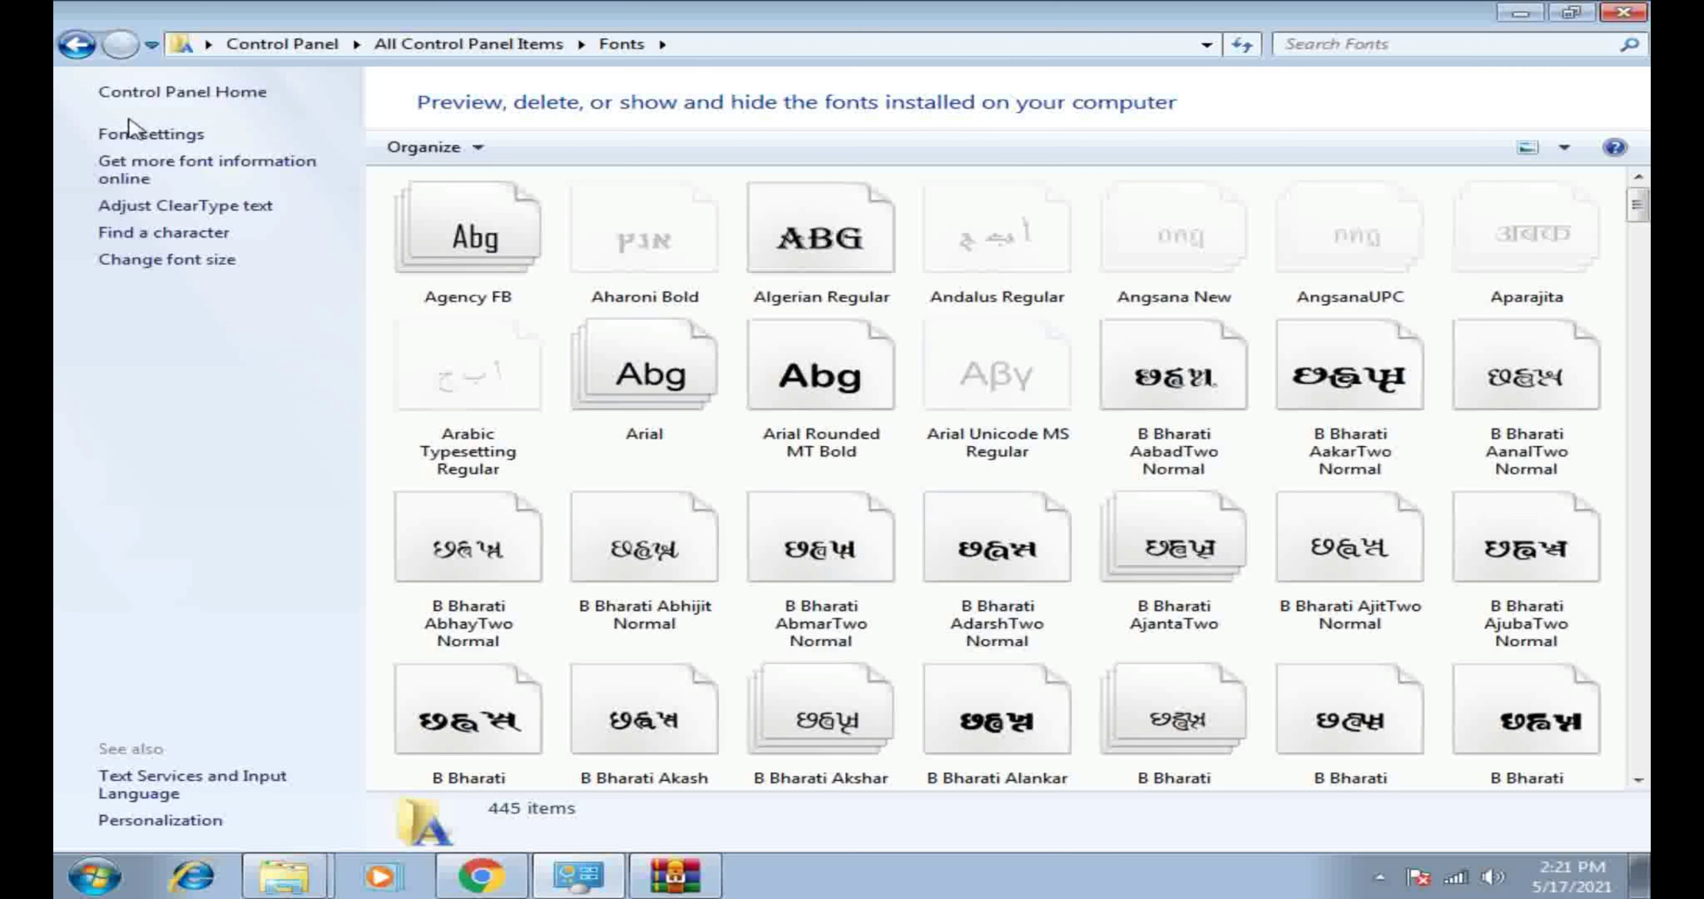
Step: Open Keyboard Properties from all Control Panel items, lower the character repeat rate and return it to Fast
{"action": "left_click", "coordinate": [74, 51]}
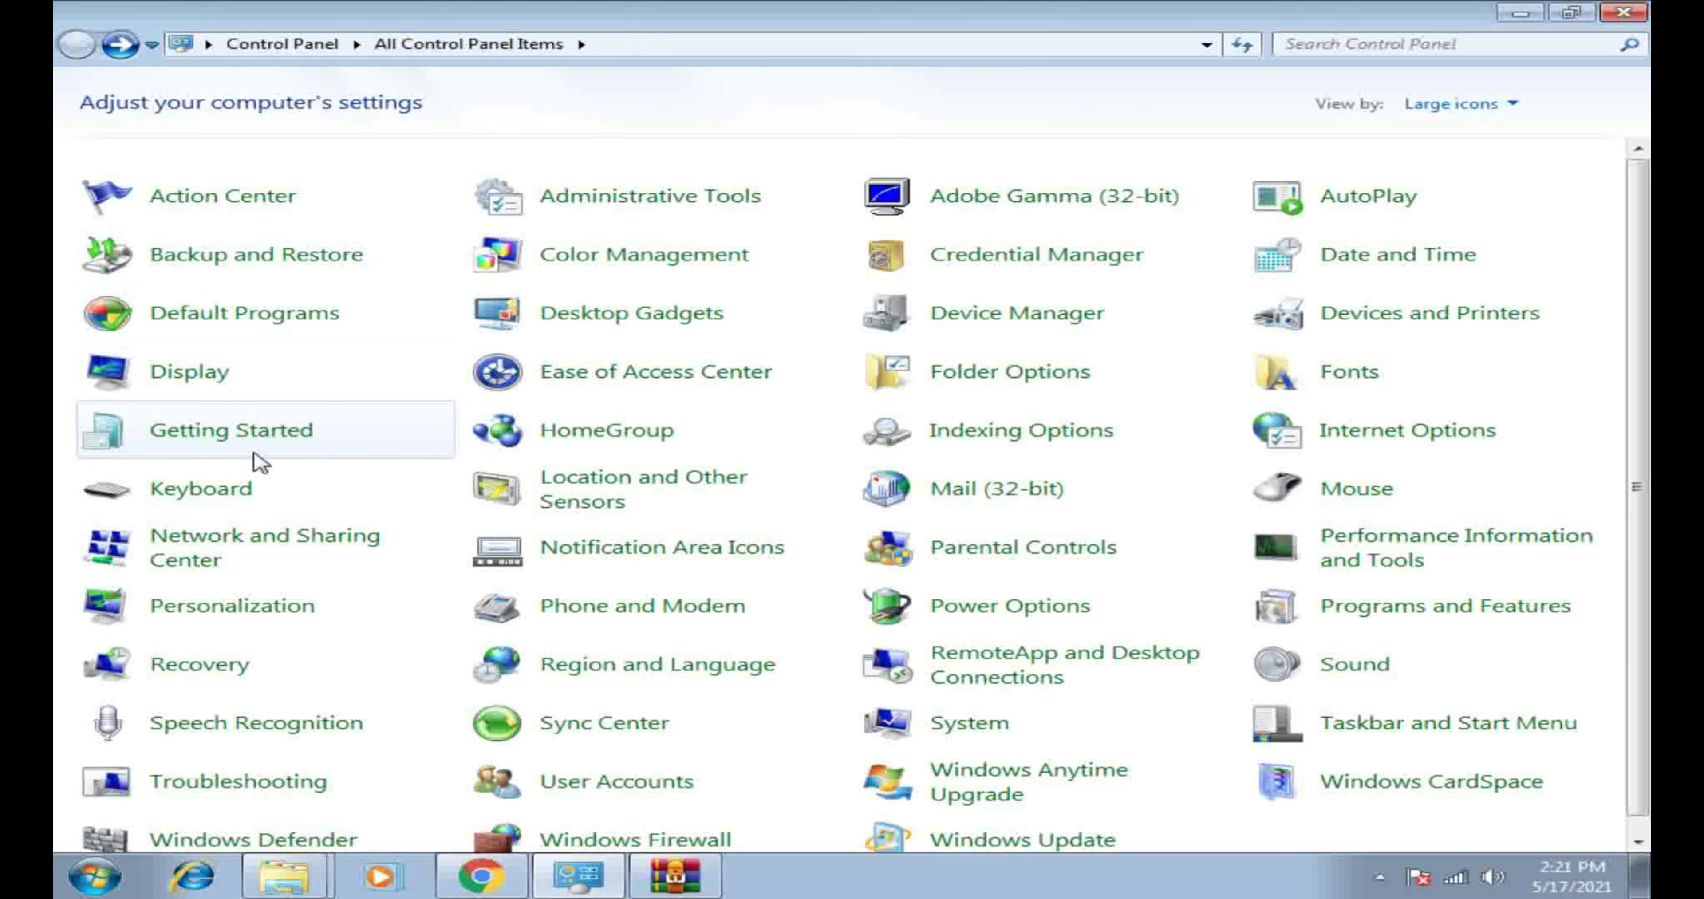
{"action": "left_click", "coordinate": [225, 499]}
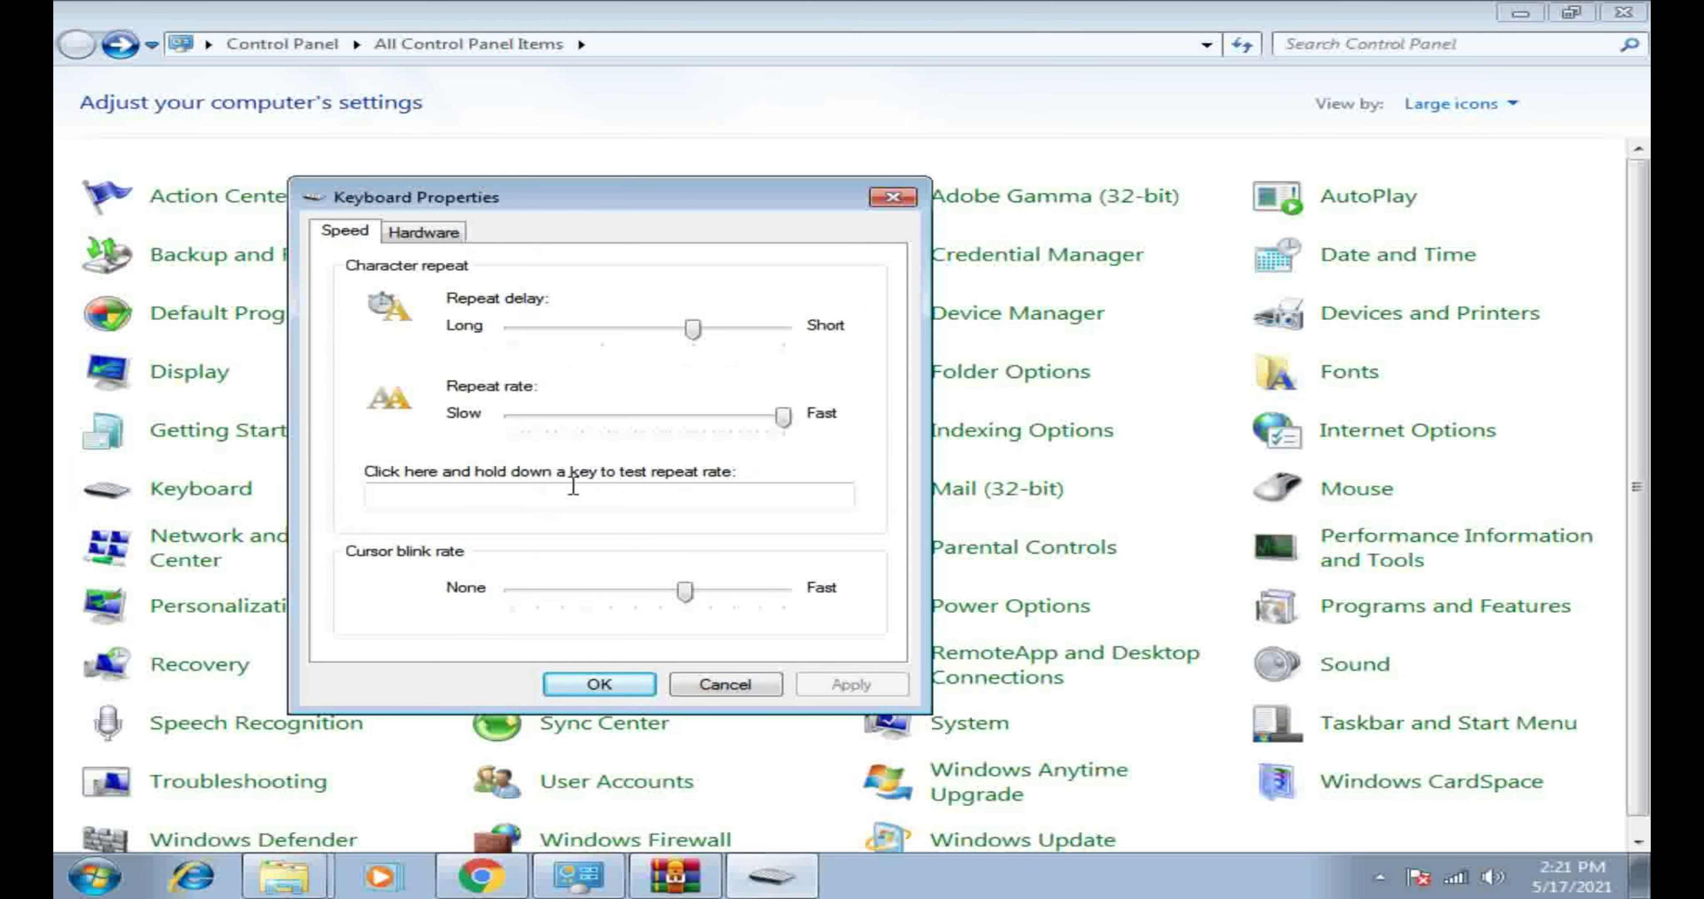
{"action": "left_click_drag", "start_coordinate": [784, 419], "coordinate": [670, 419]}
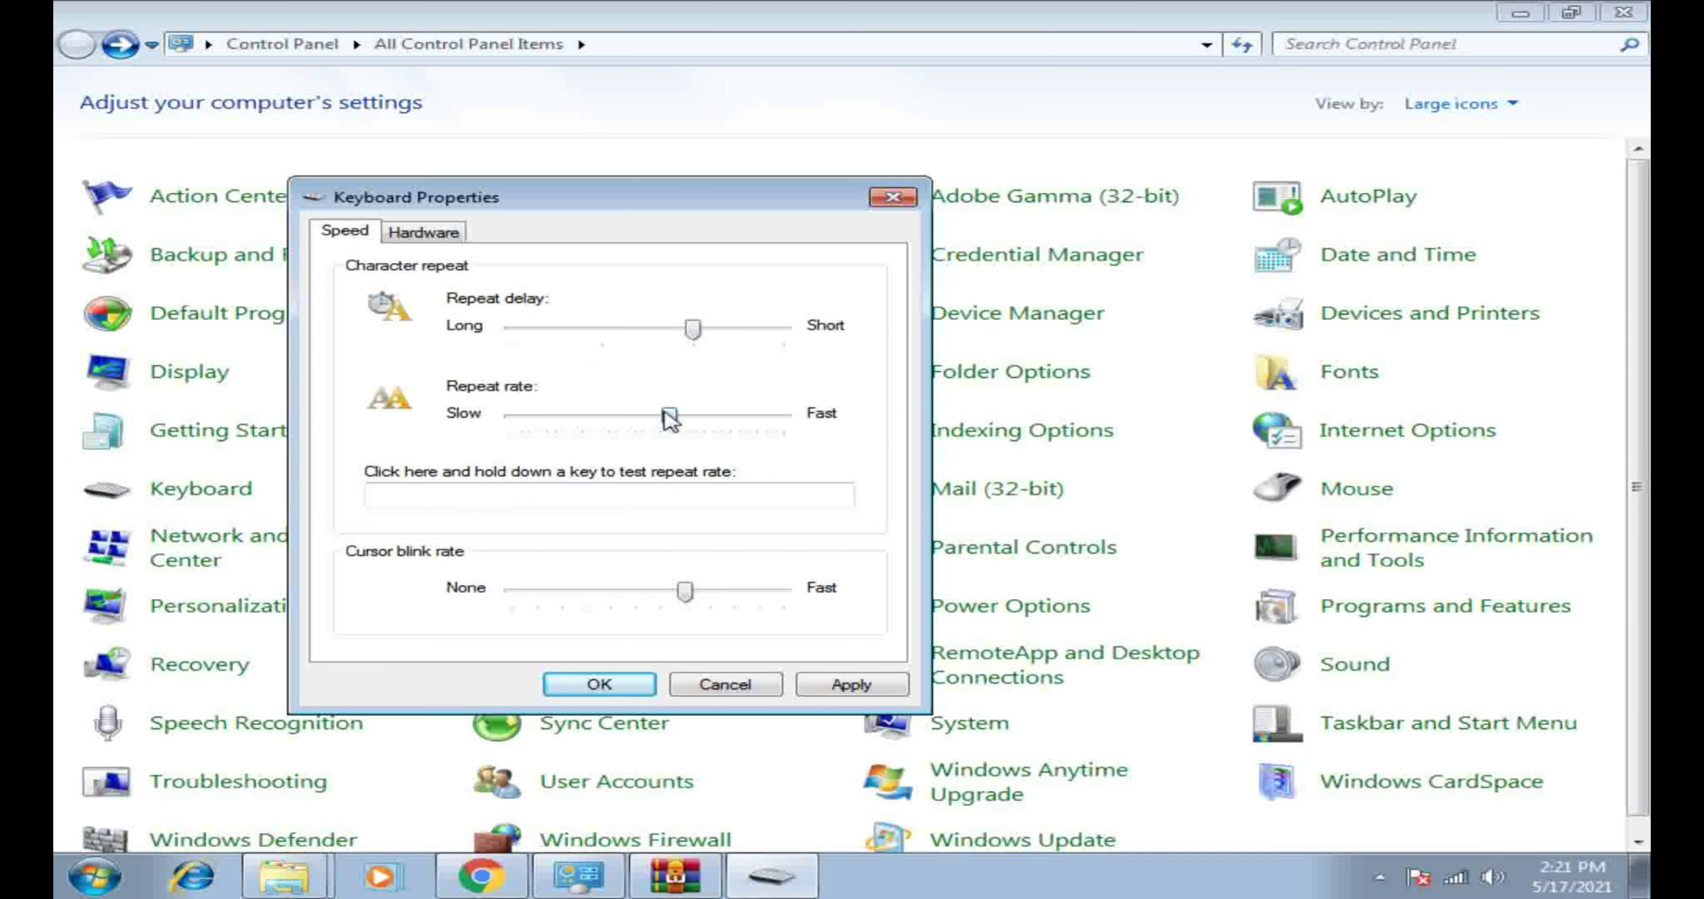
{"action": "mouse_move", "coordinate": [693, 330]}
{"action": "left_mouse_down"}
{"action": "mouse_move", "coordinate": [769, 332]}
{"action": "mouse_move", "coordinate": [696, 332]}
{"action": "left_mouse_up"}
{"action": "left_click_drag", "start_coordinate": [670, 421], "coordinate": [784, 420]}
Step: Review the keyboard's Hardware details, return to the Speed settings, apply them and close Keyboard Properties
{"action": "left_click", "coordinate": [422, 232]}
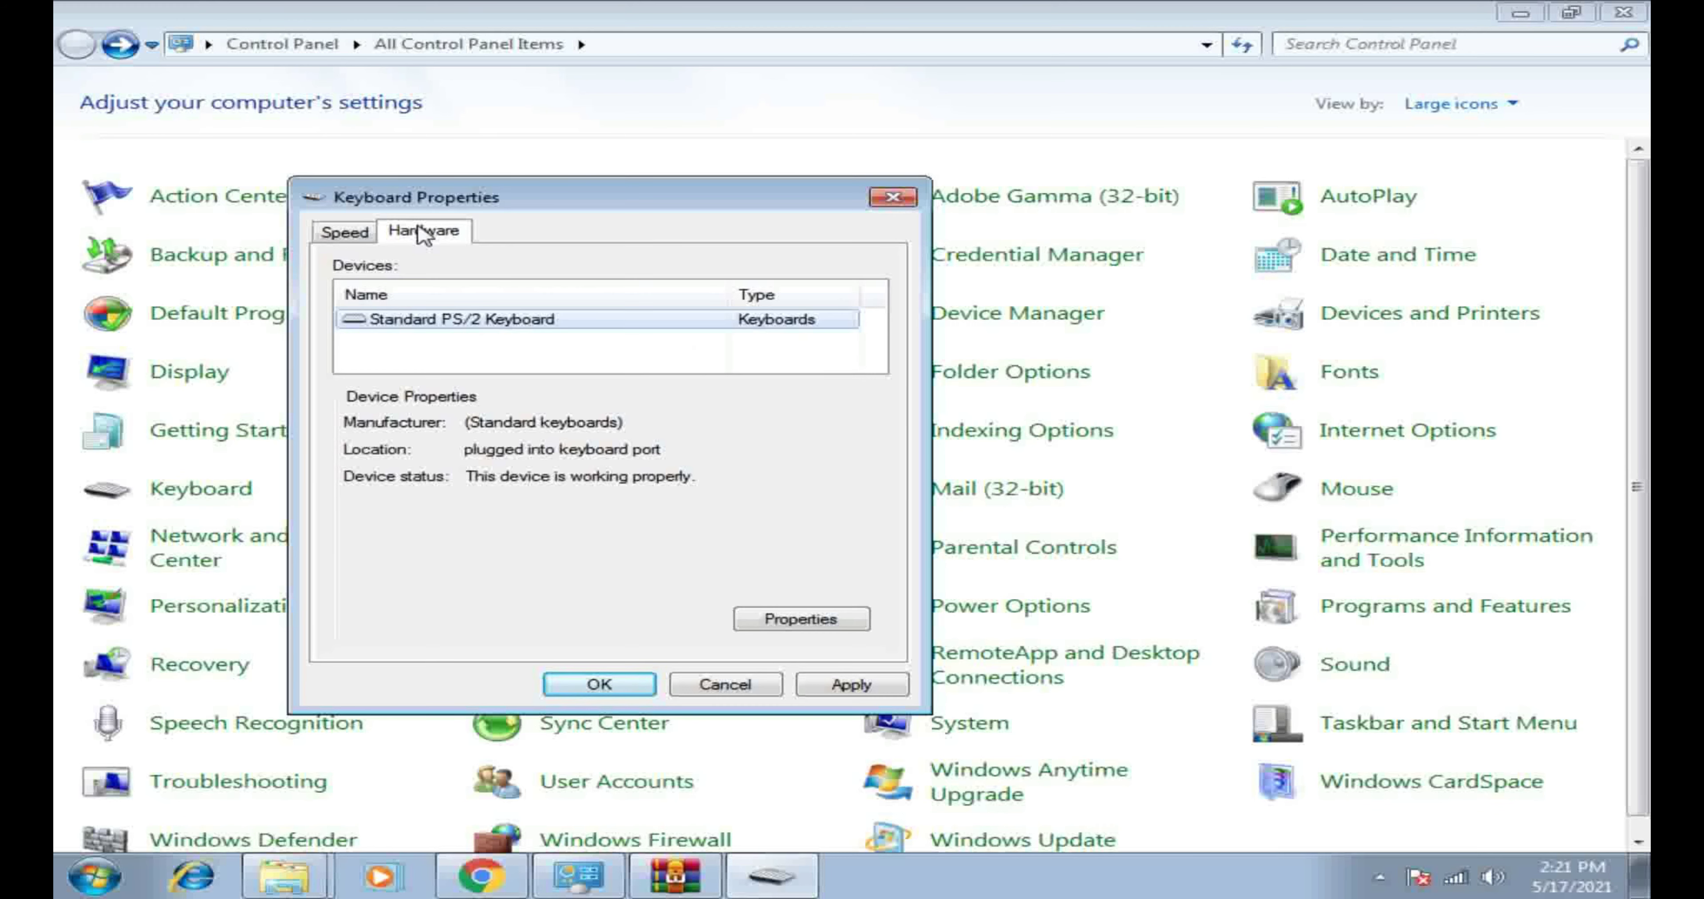
{"action": "left_click", "coordinate": [382, 237]}
{"action": "left_click", "coordinate": [424, 230]}
{"action": "left_click", "coordinate": [351, 236]}
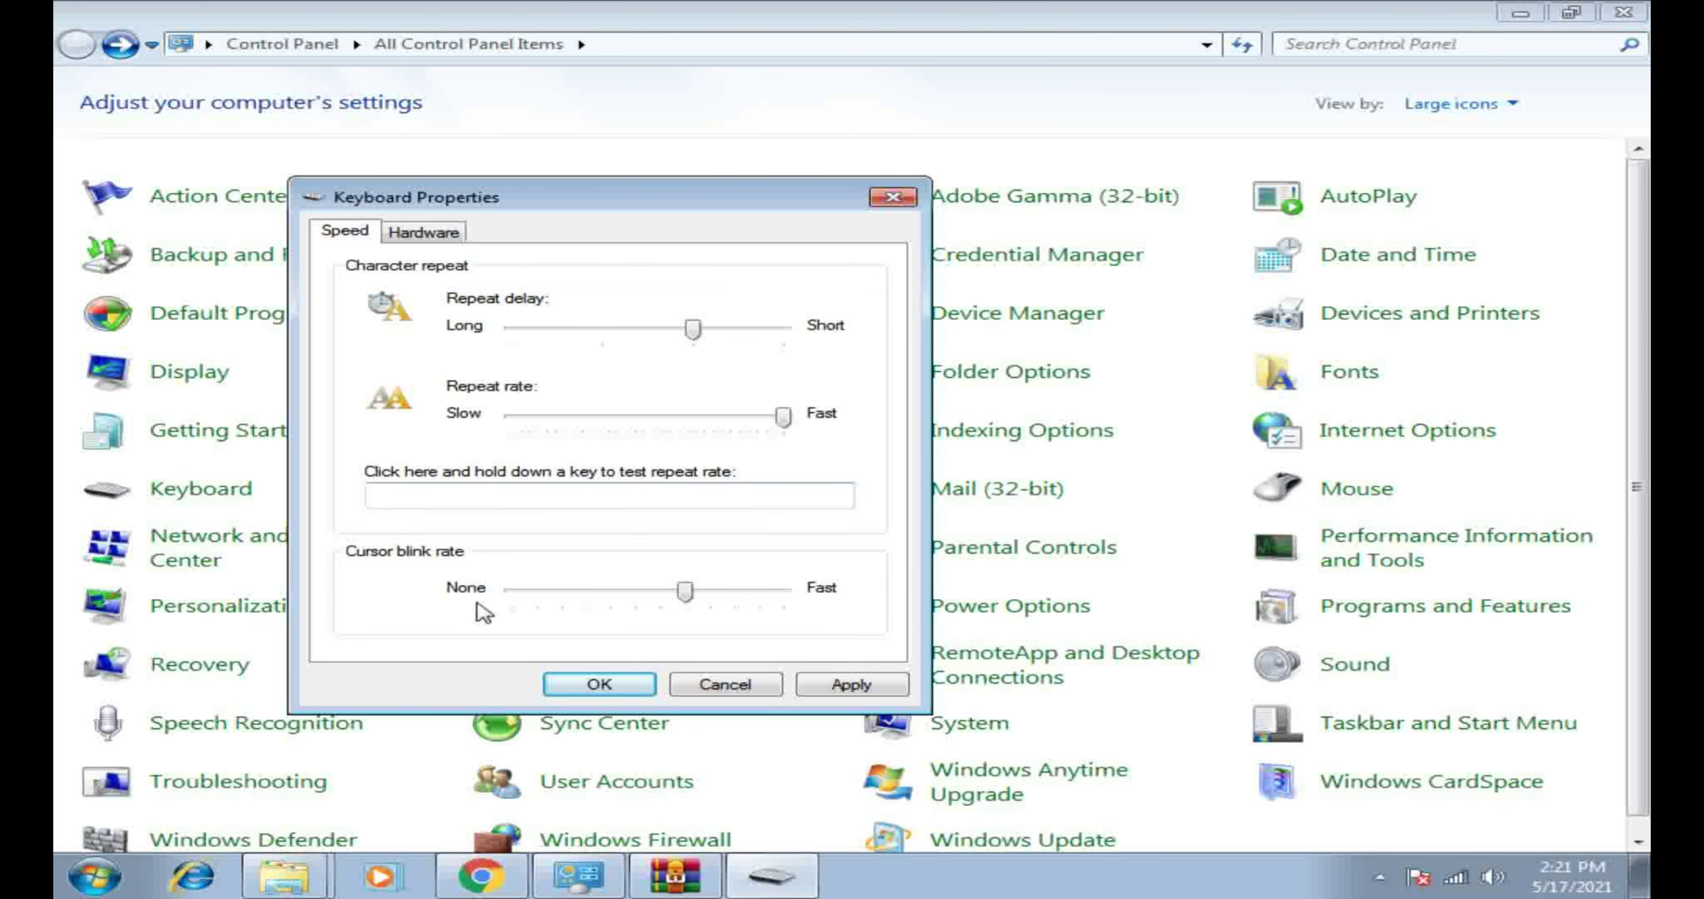
{"action": "left_click", "coordinate": [840, 688]}
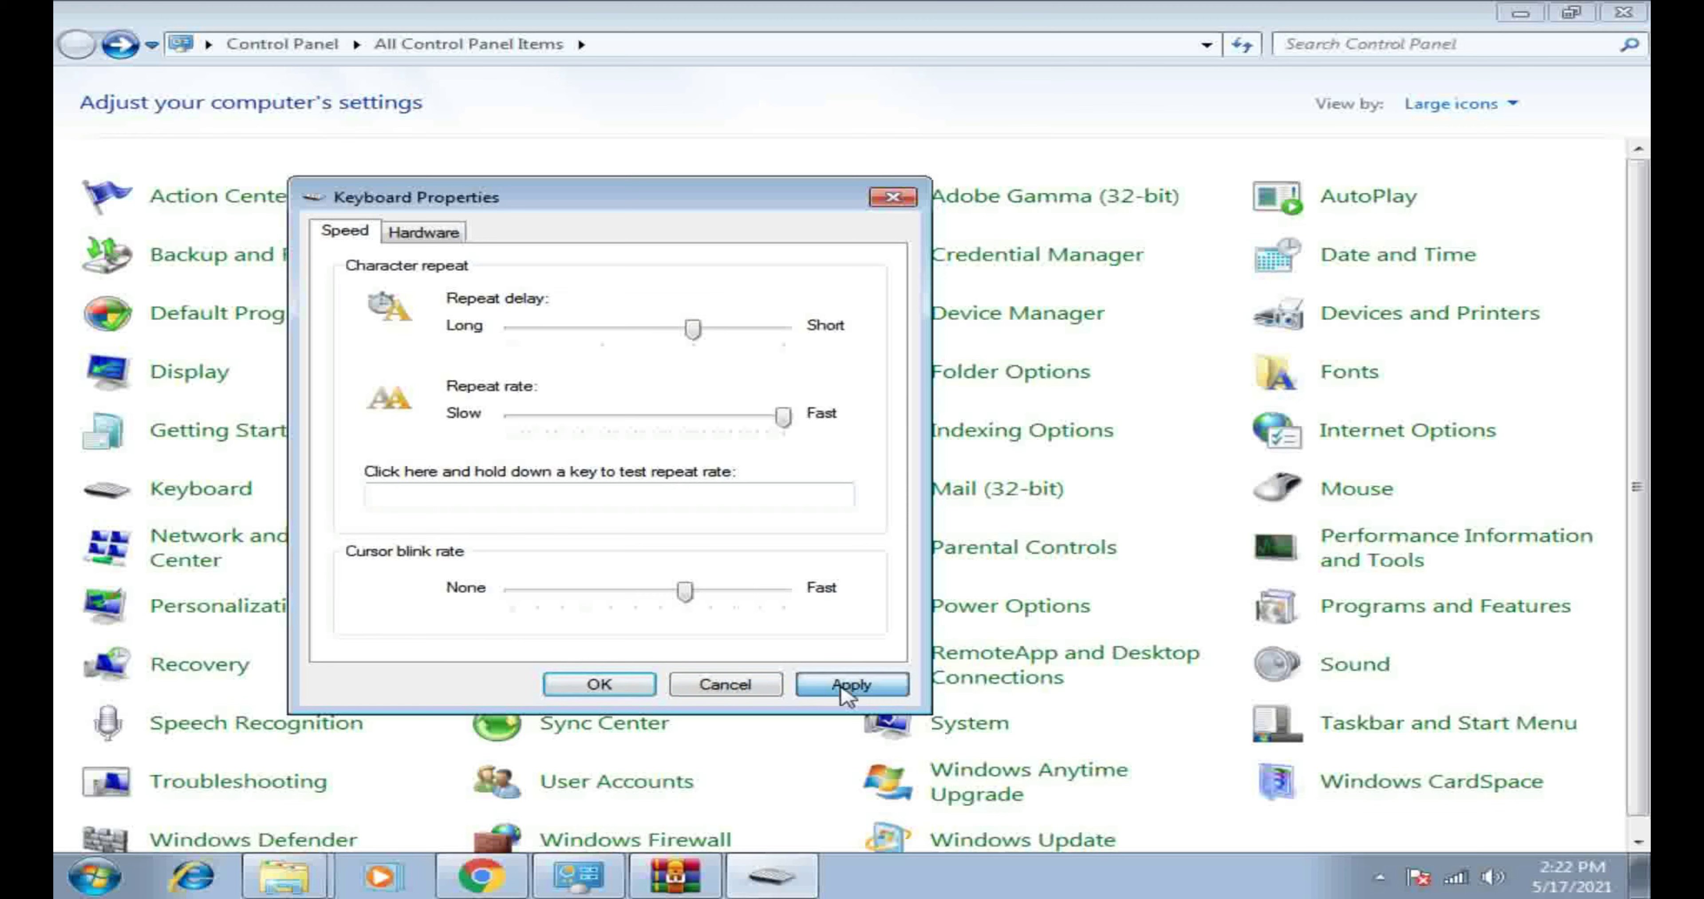
{"action": "left_click", "coordinate": [633, 688]}
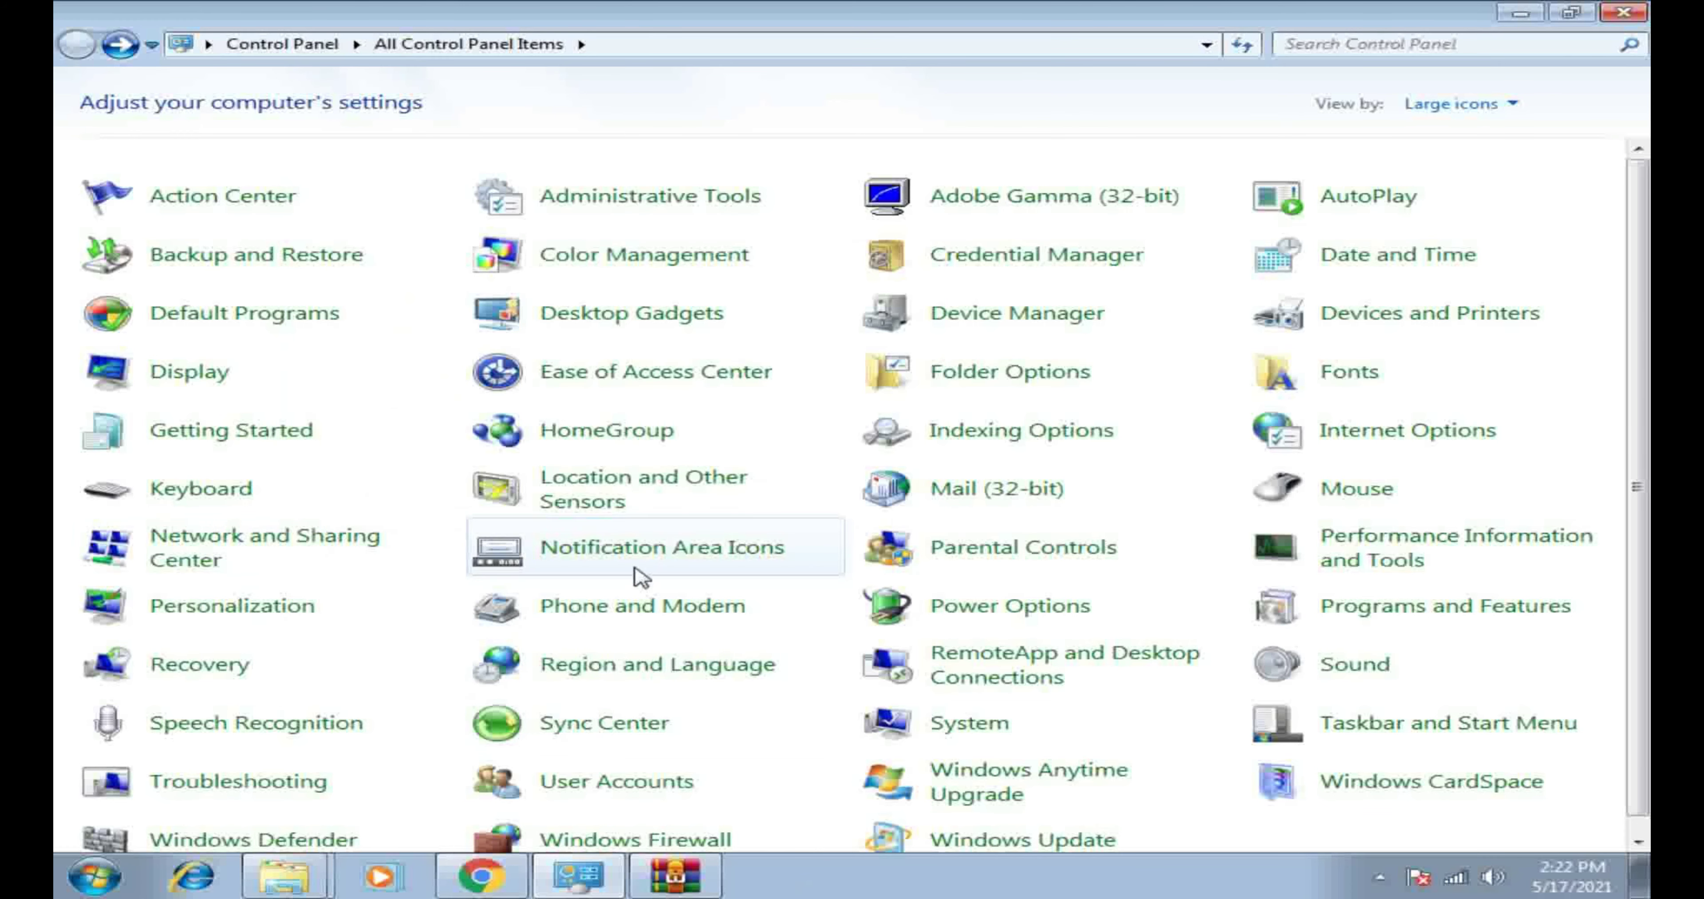
Step: Uninstall Bonjour from Programs and Features, choosing not to show the confirmation dialog in the future
{"action": "scroll", "coordinate": [384, 516], "scroll_direction": "down", "scroll_amount": 1}
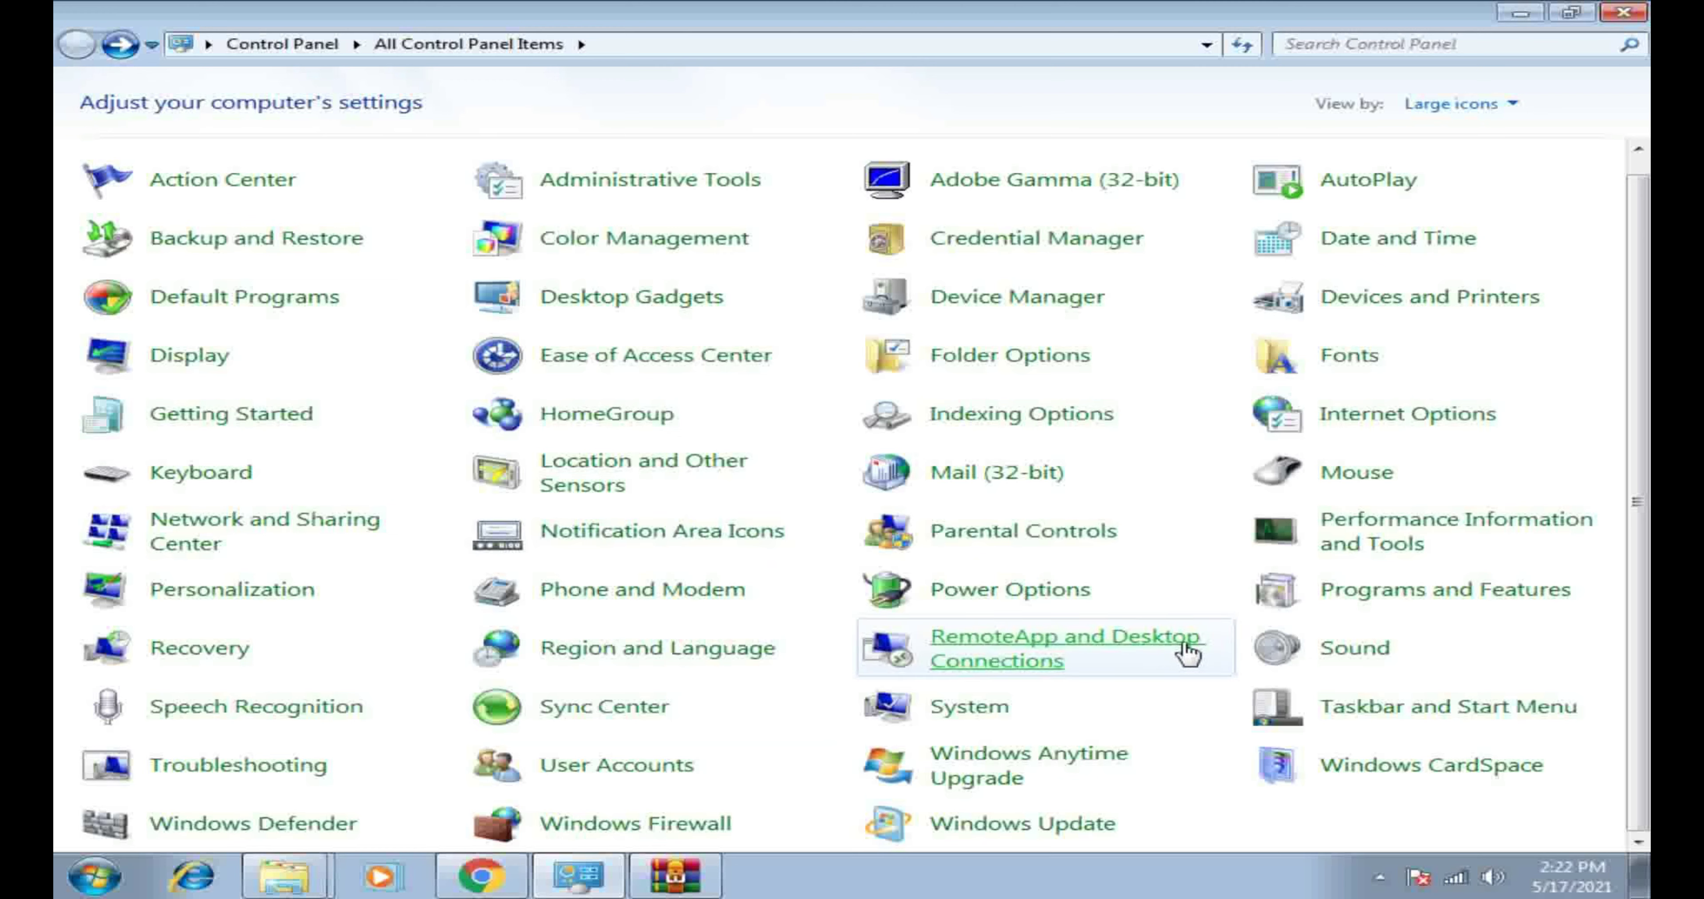
{"action": "left_click", "coordinate": [1422, 597]}
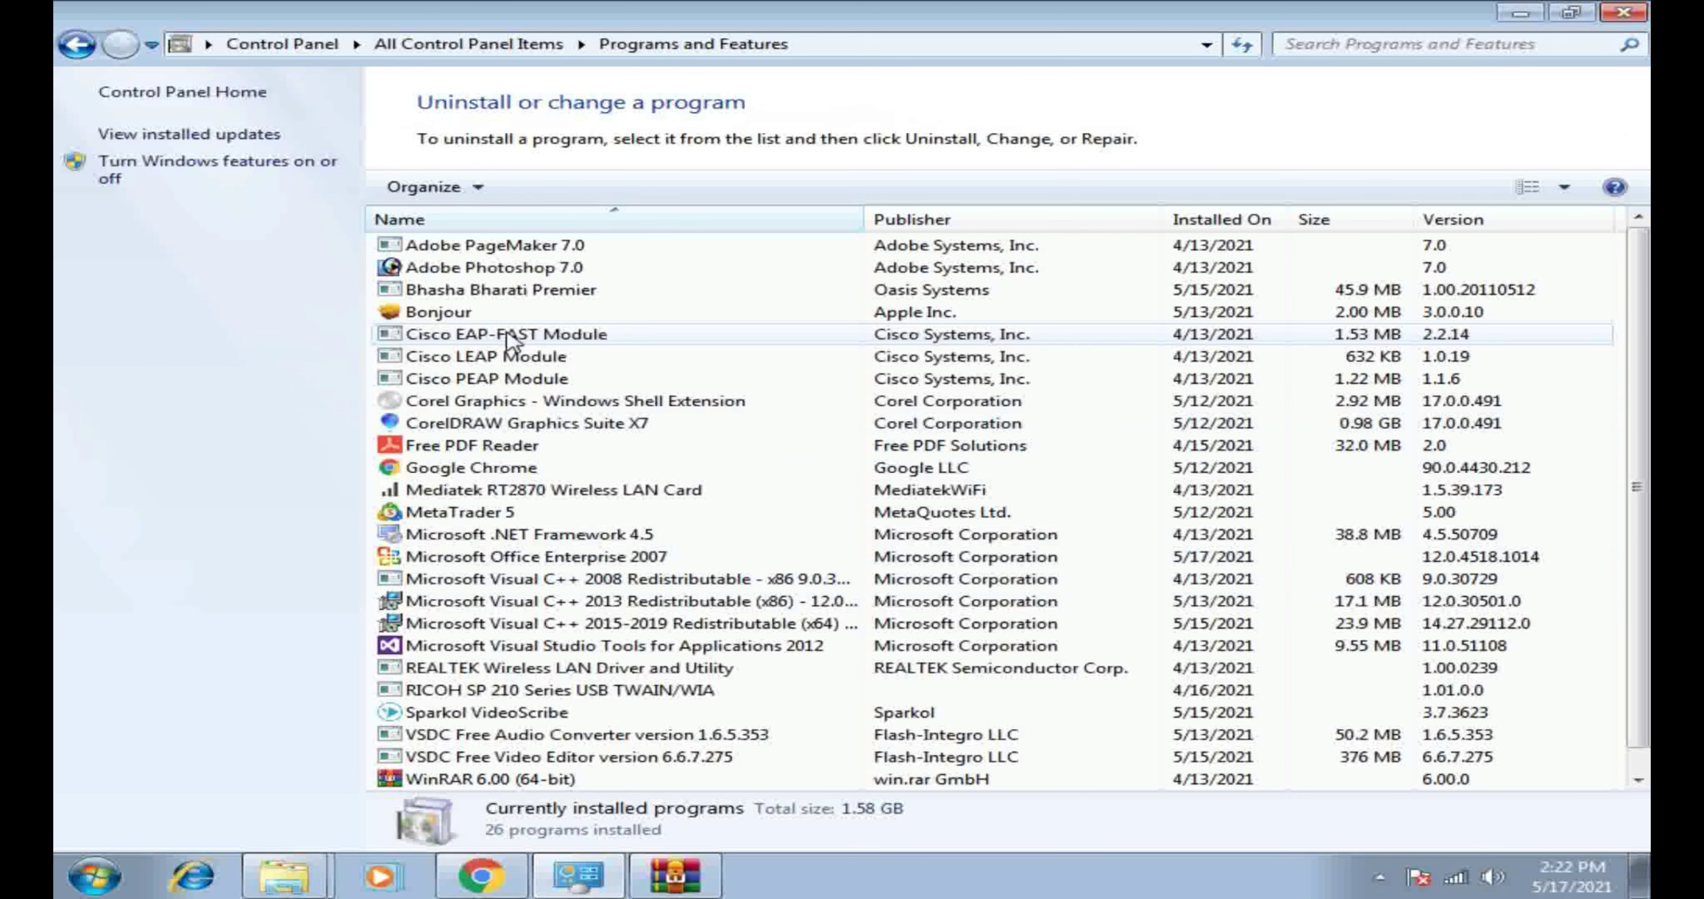
{"action": "left_click", "coordinate": [546, 318]}
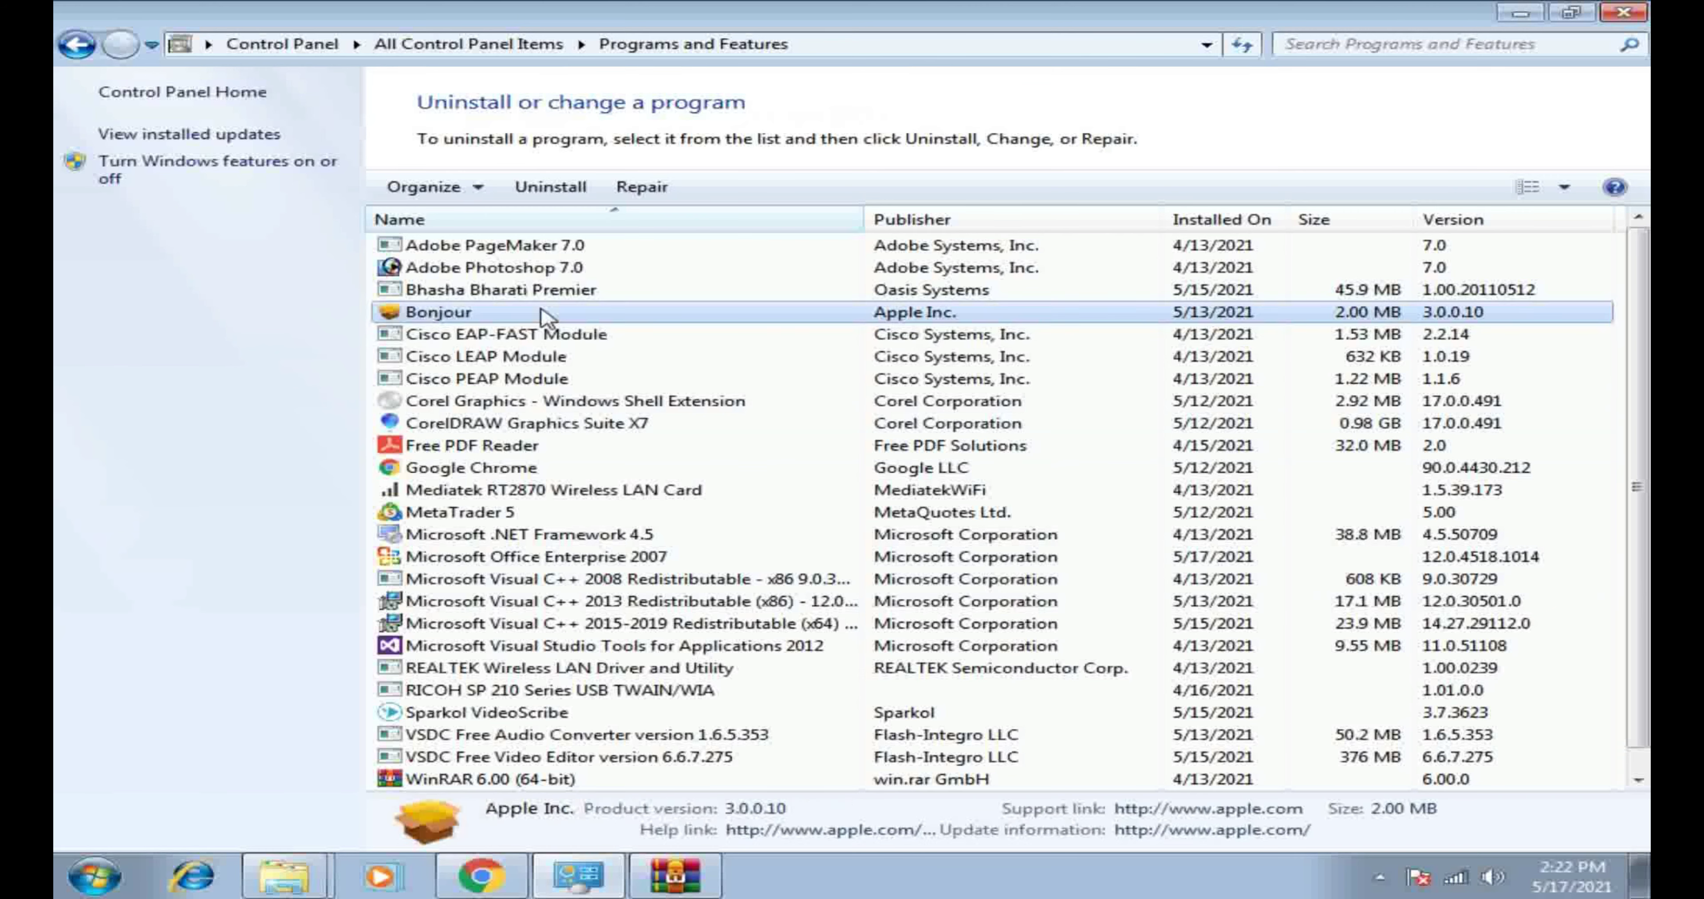
{"action": "left_click", "coordinate": [549, 188]}
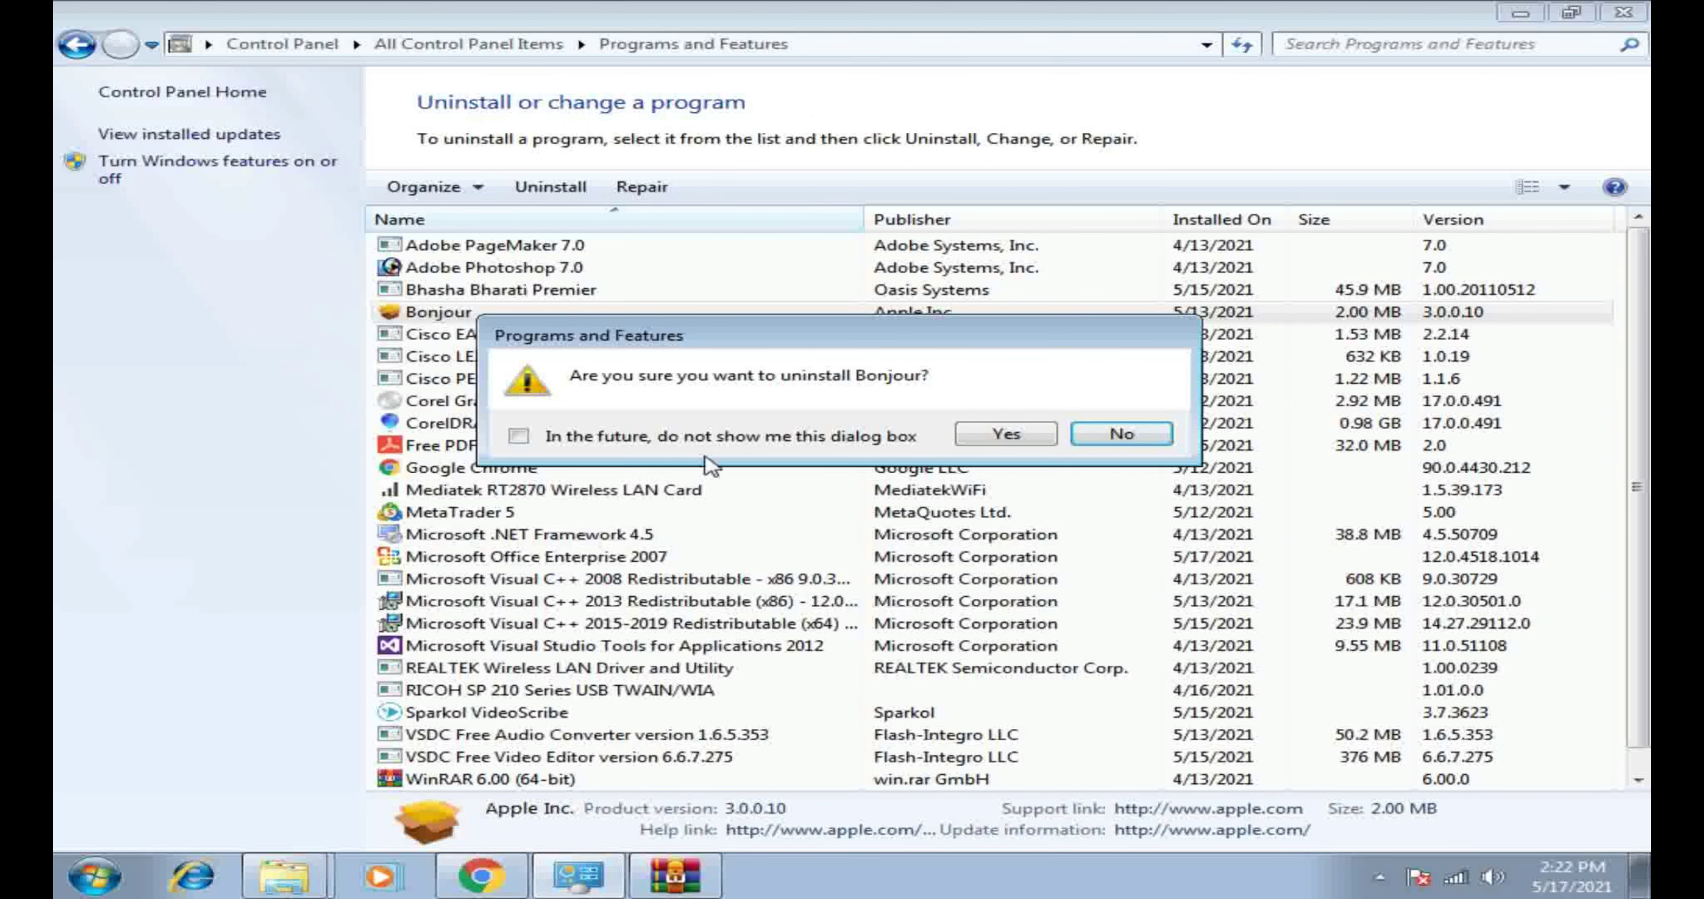
{"action": "left_click", "coordinate": [694, 443]}
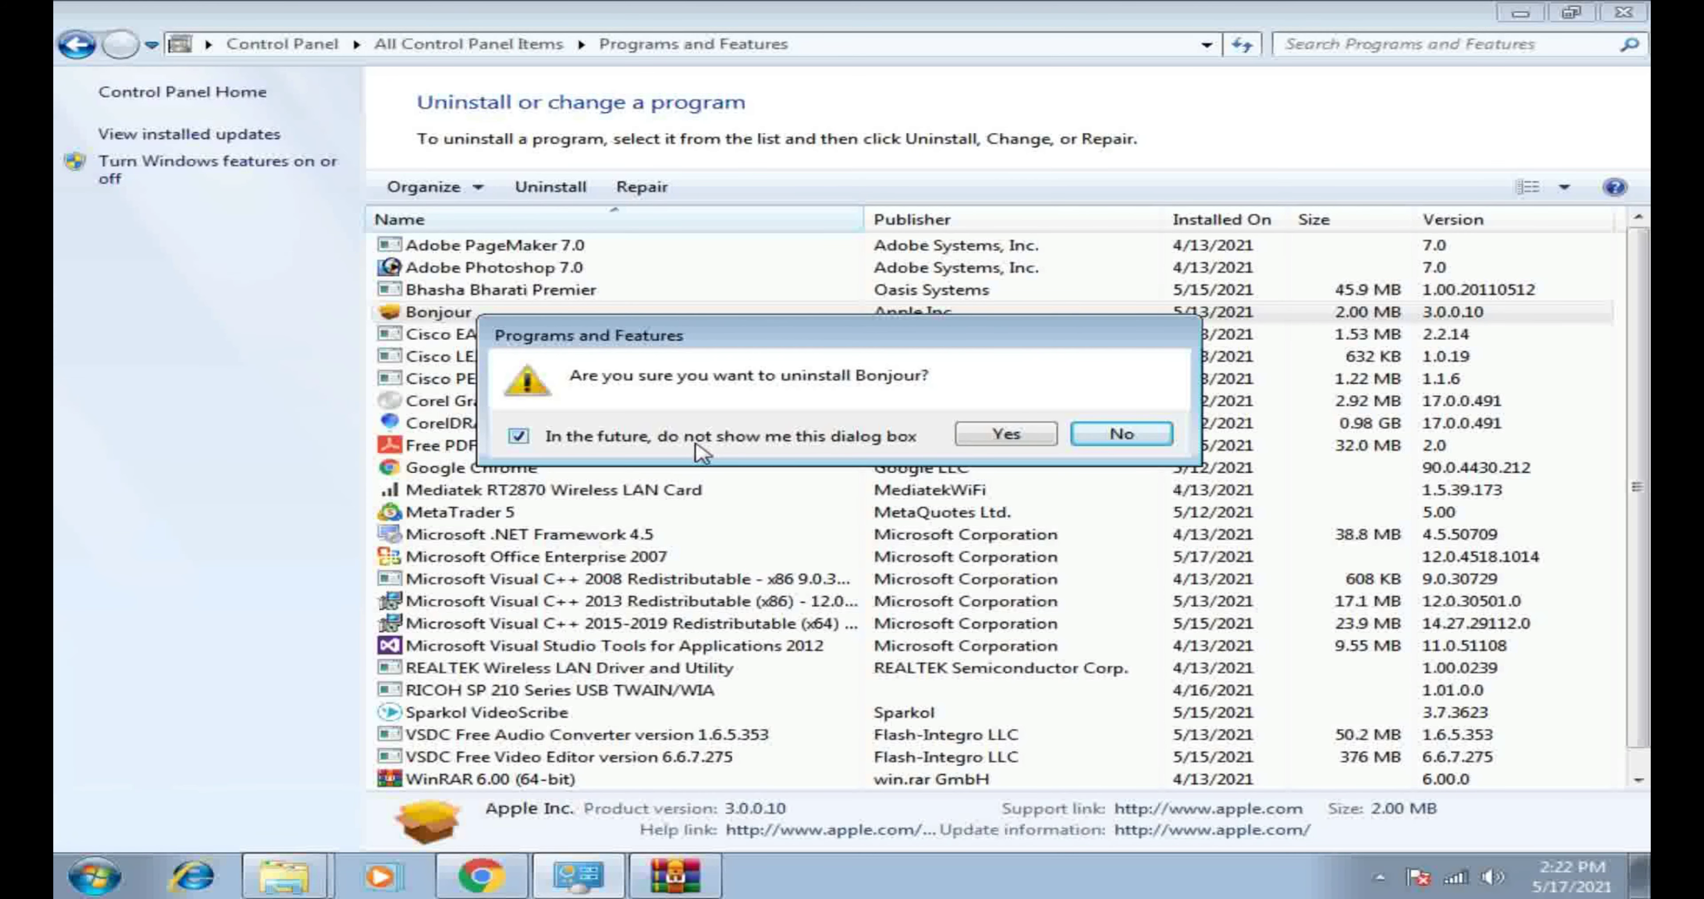
{"action": "left_click", "coordinate": [961, 438]}
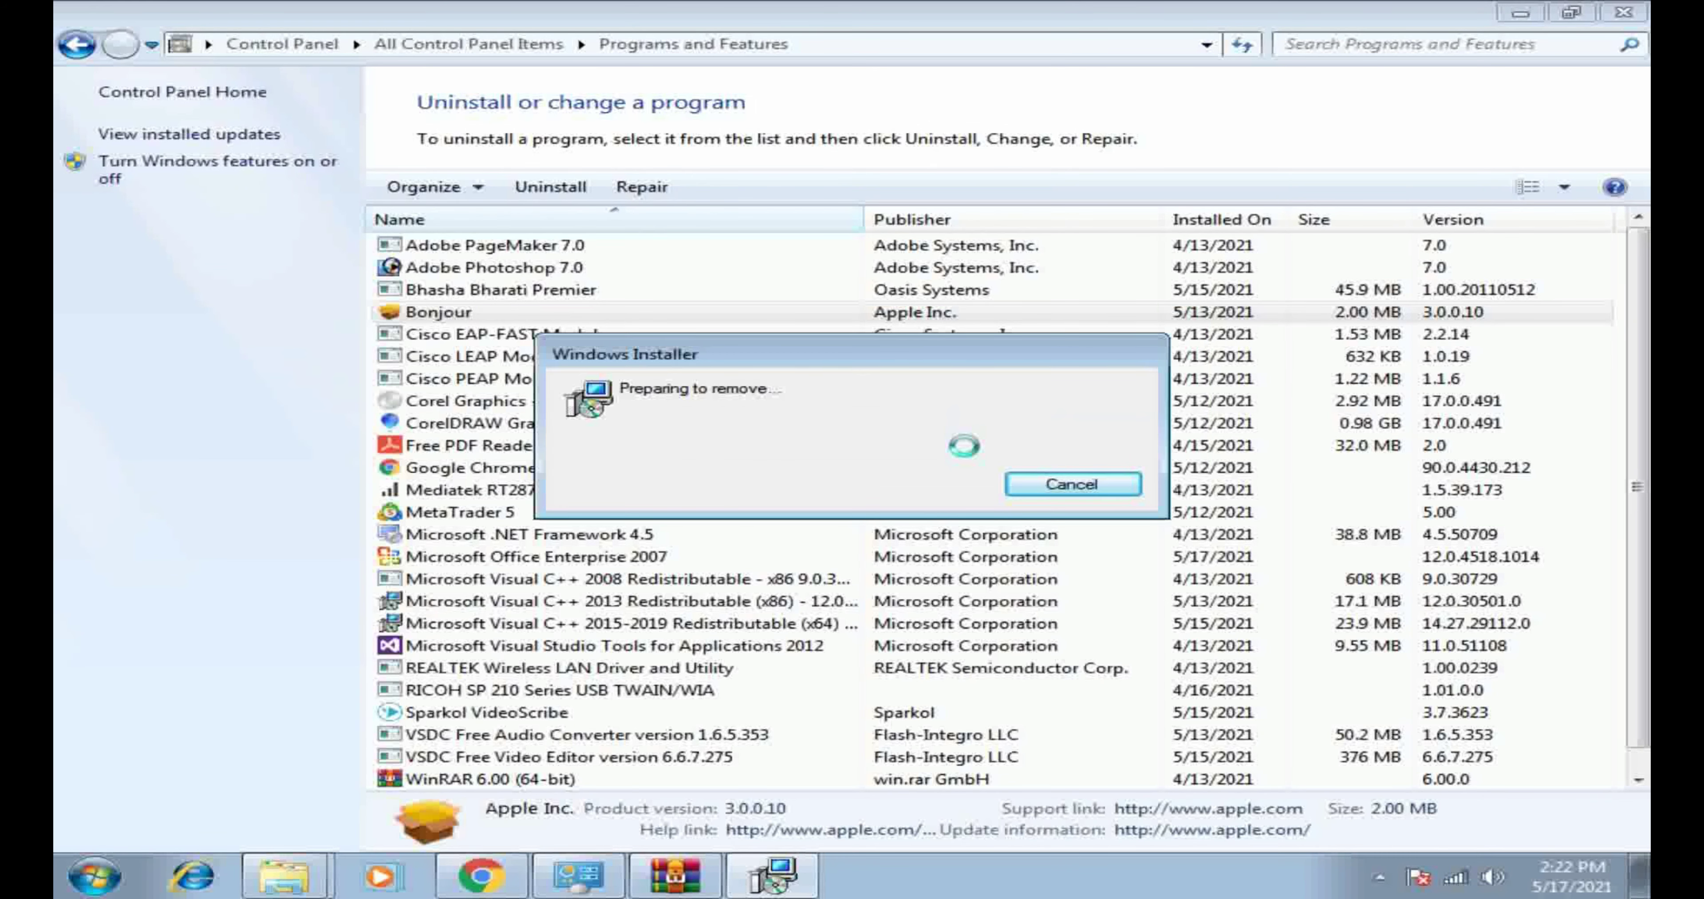